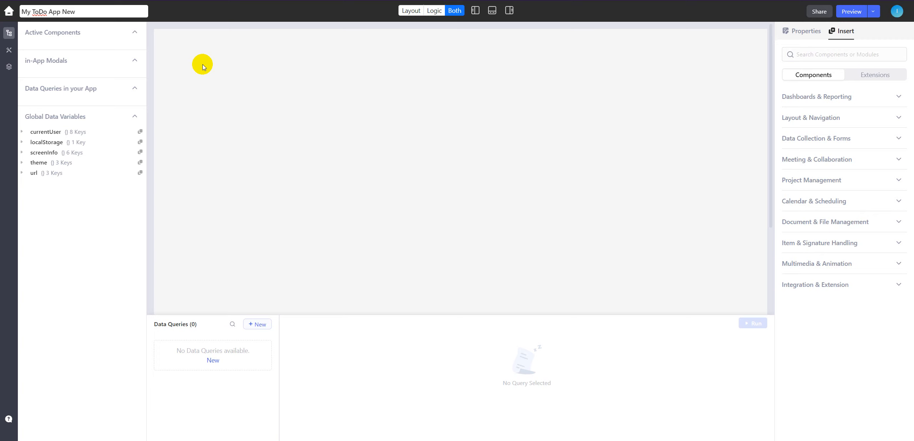
- Finish renaming the app to My ToDo App New
click(202, 64)
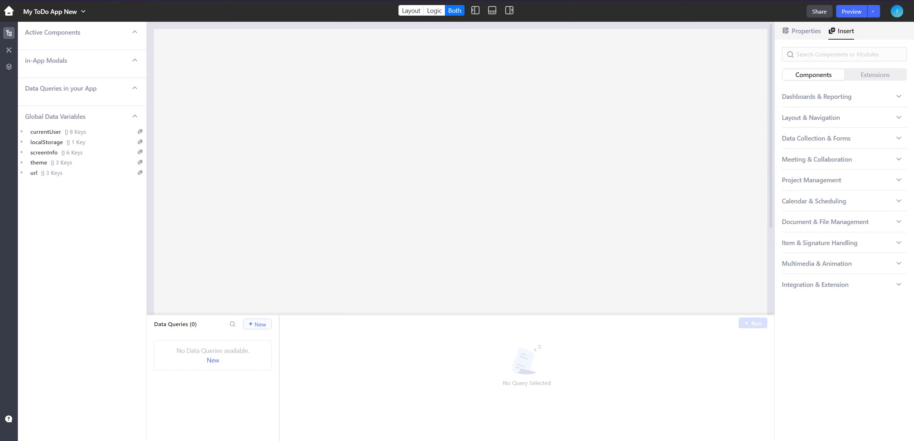
- Switch to the Mockoon Playground API page and examine its available routes and the sample data of the Todos resource
click(352, 0)
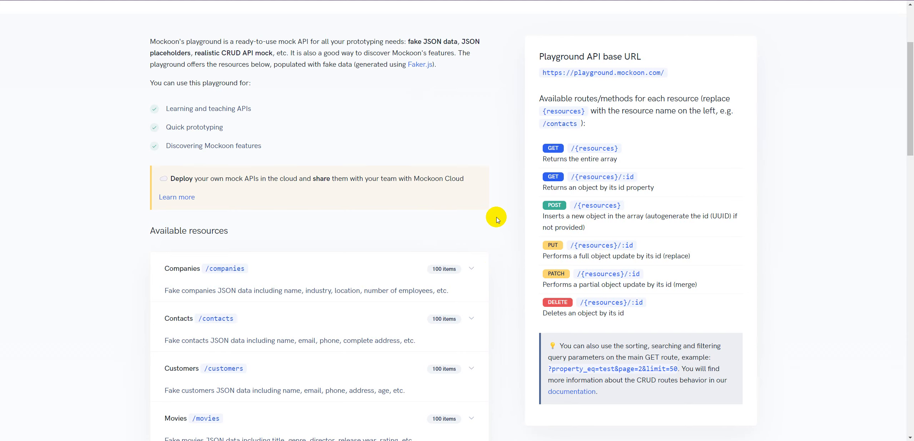
scroll(496, 218, up, 3)
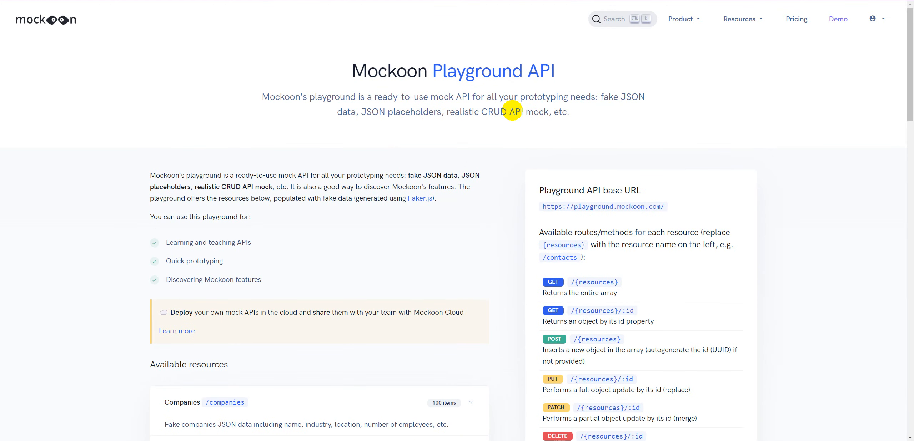
scroll(510, 214, down, 5)
scroll(551, 196, up, 2)
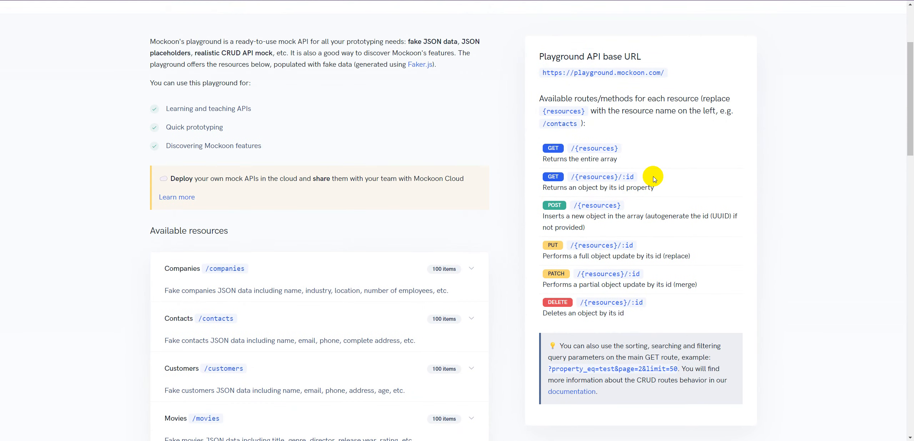
scroll(374, 300, down, 9)
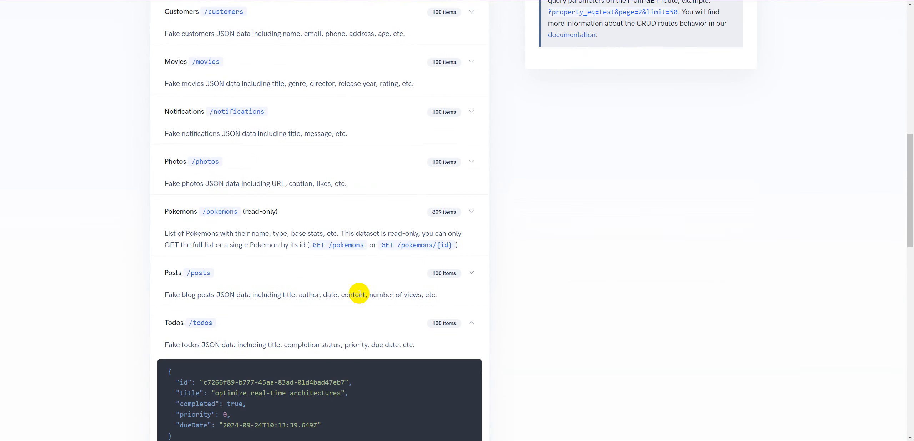
scroll(167, 222, down, 3)
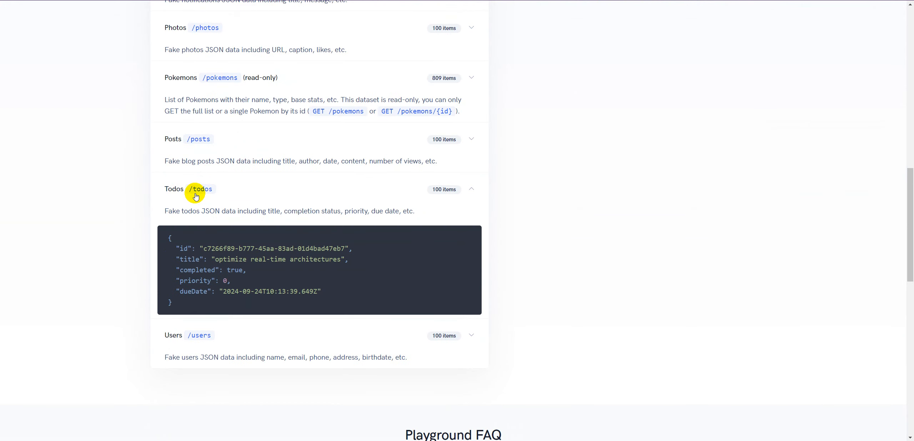
scroll(357, 200, up, 16)
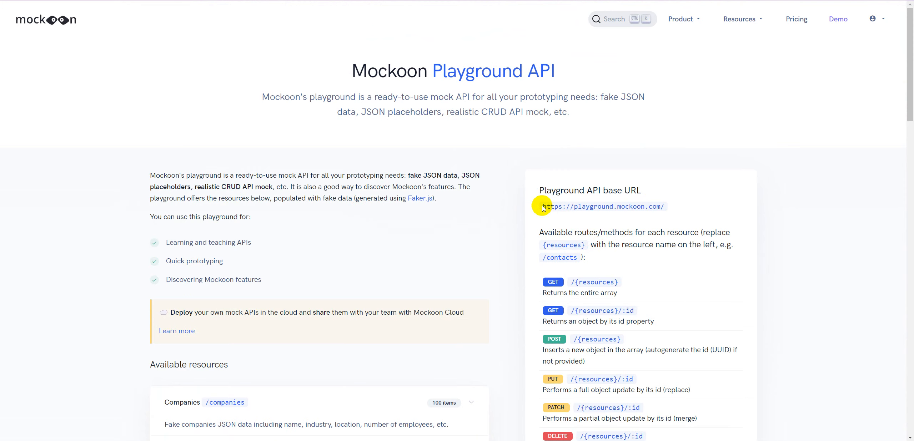
drag(544, 206, 656, 205)
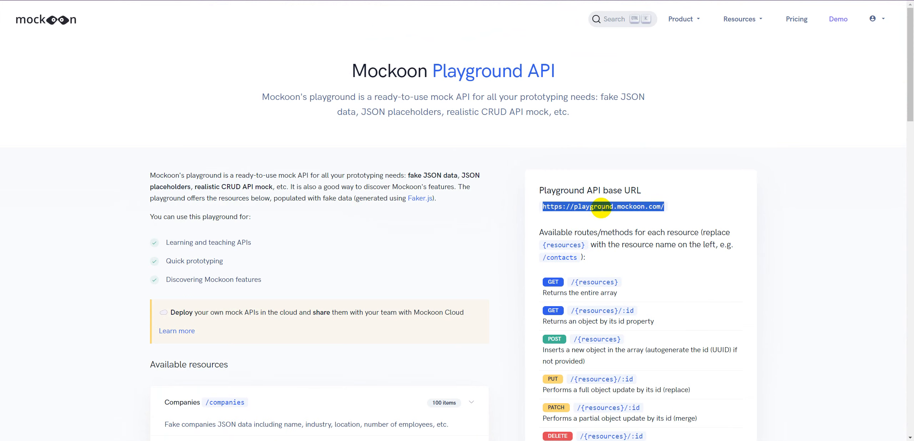
scroll(451, 299, down, 12)
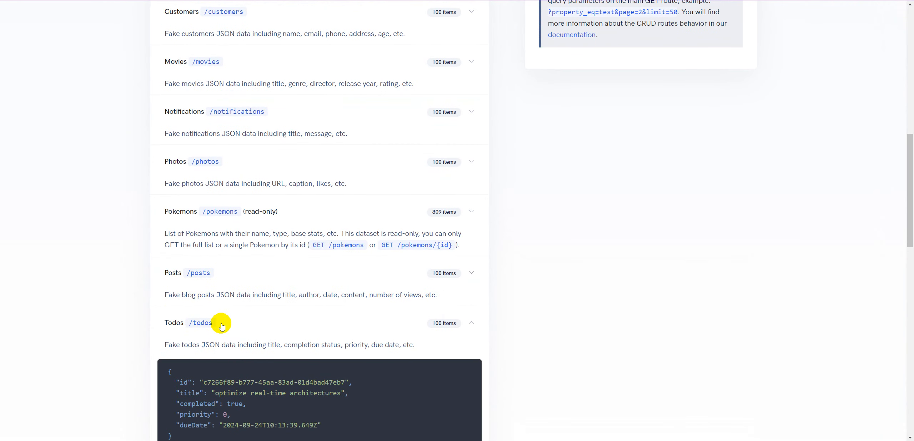
scroll(411, 243, up, 12)
right_click(580, 207)
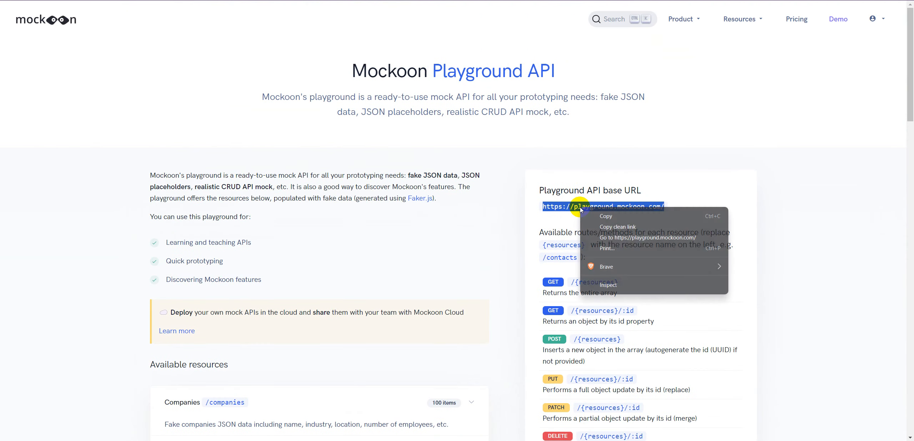
click(592, 214)
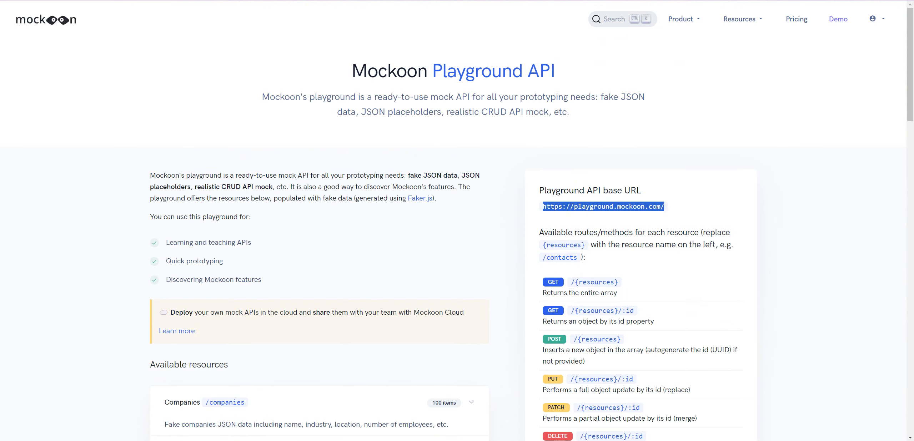
- Return to the Lowcoder app editor and create a new REST data query named getAllToDos
key(alt+Tab)
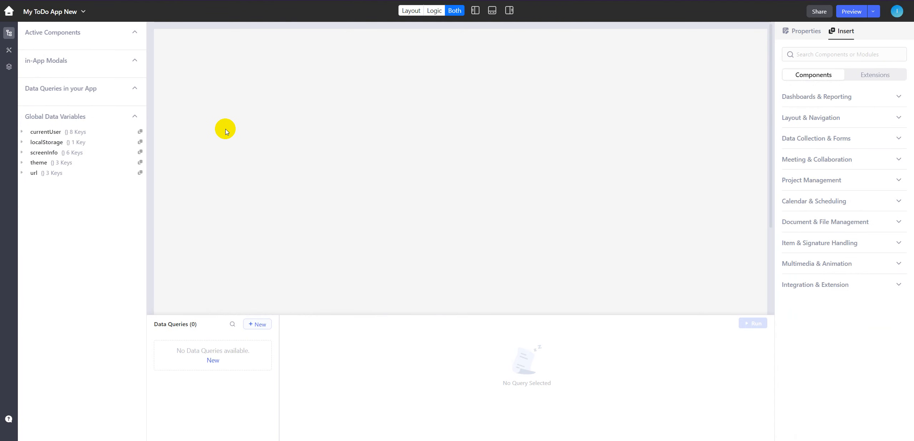
click(254, 325)
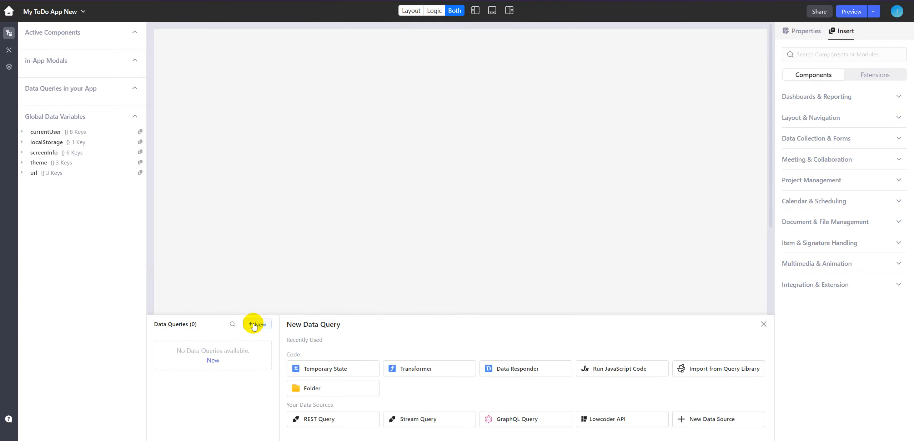
click(329, 420)
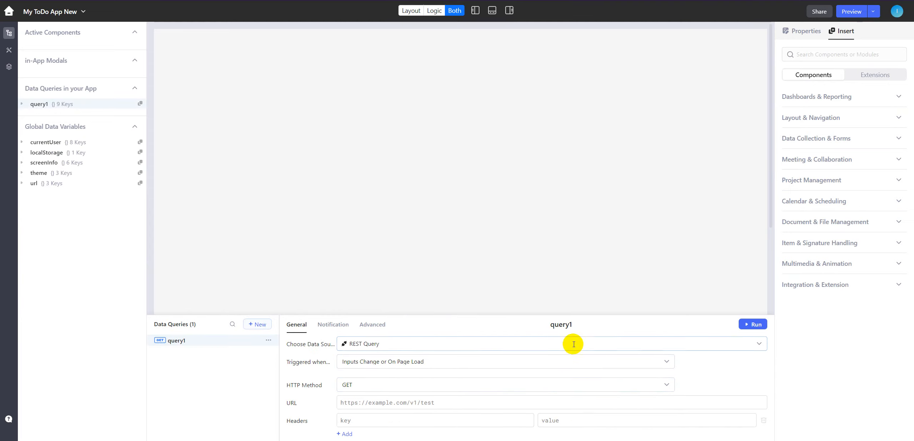
click(563, 325)
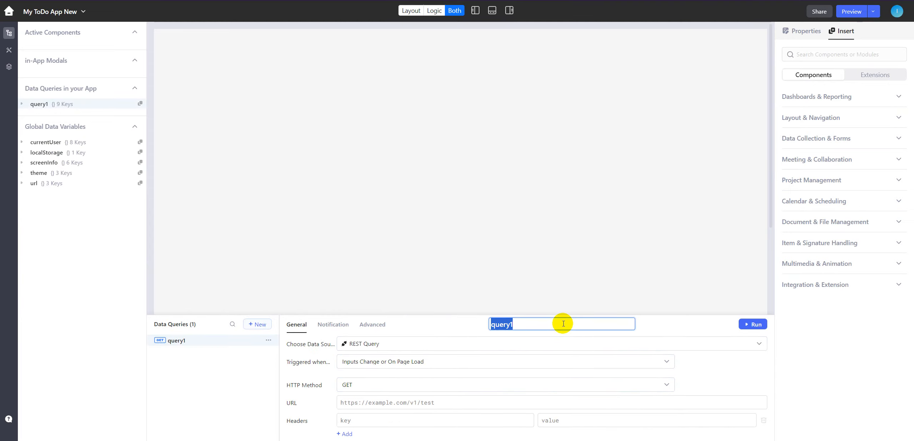
text(getAllToDos)
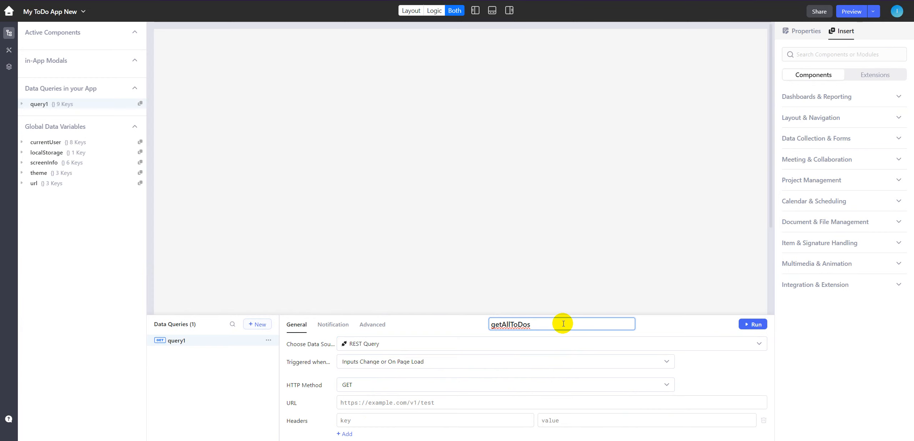
key(Return)
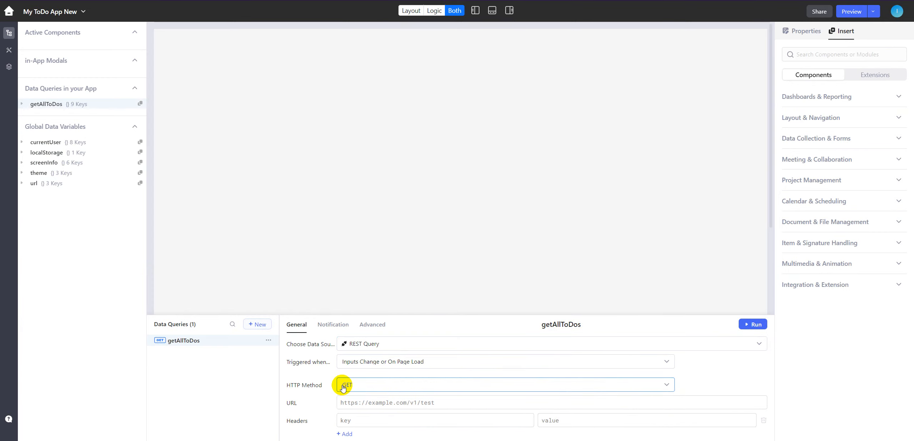
click(437, 404)
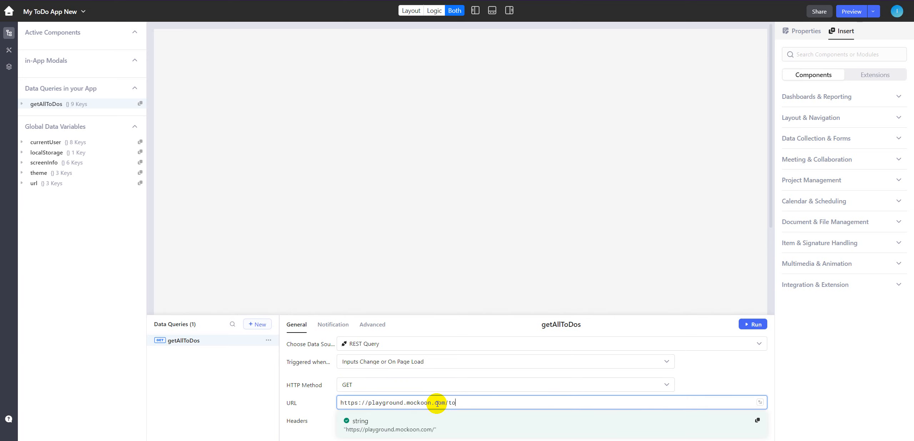
text(todos)
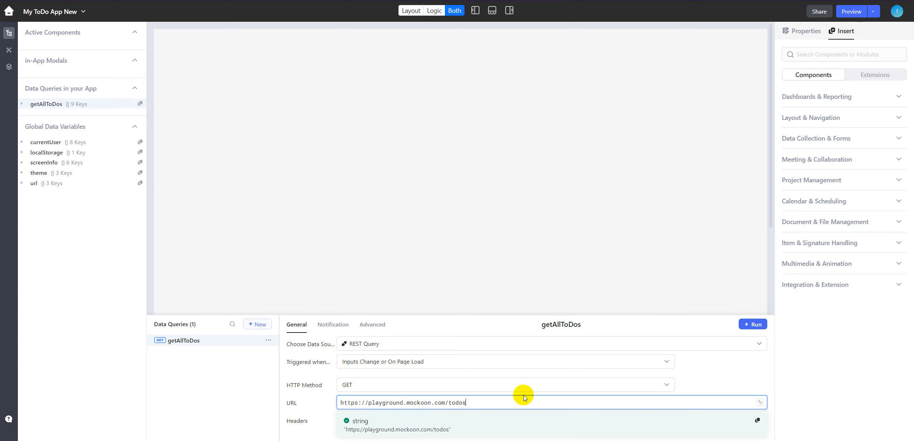
scroll(547, 377, down, 3)
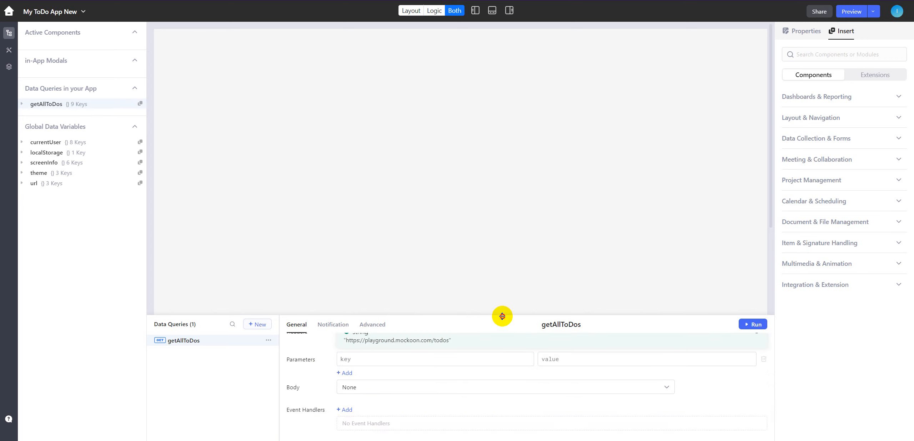
drag(502, 316, 493, 234)
scroll(463, 326, up, 2)
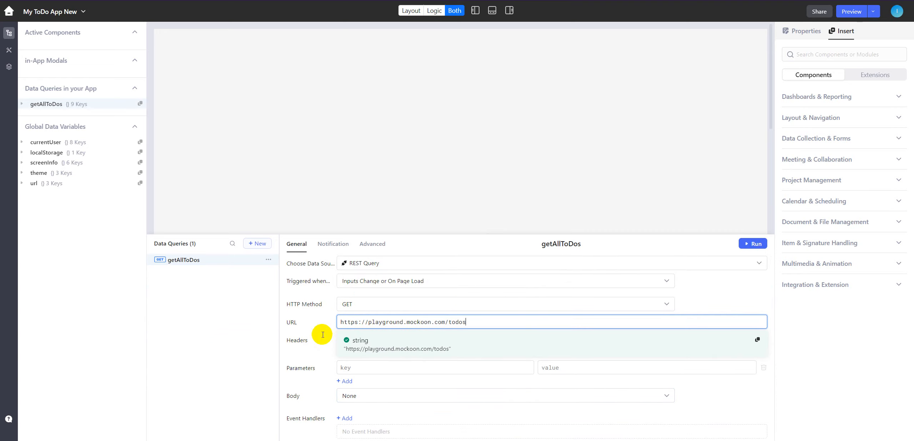
- Run the getAllToDos query, review the returned to-do records against the Mockoon page, and dismiss the result
click(747, 244)
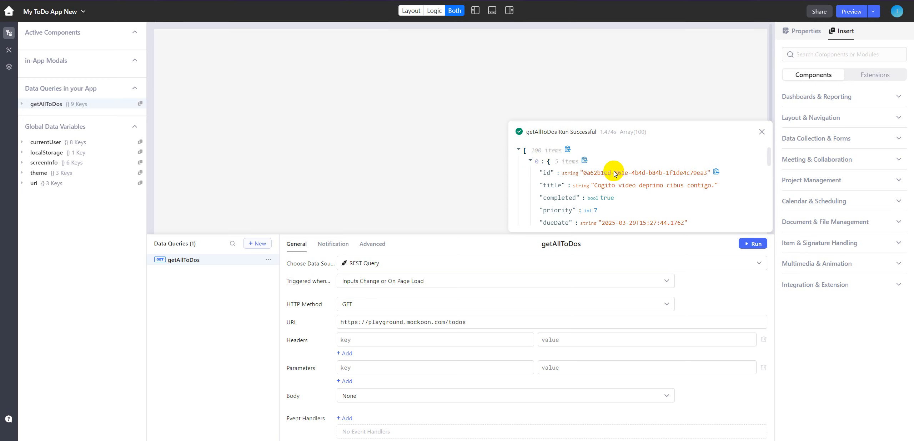
scroll(614, 174, down, 5)
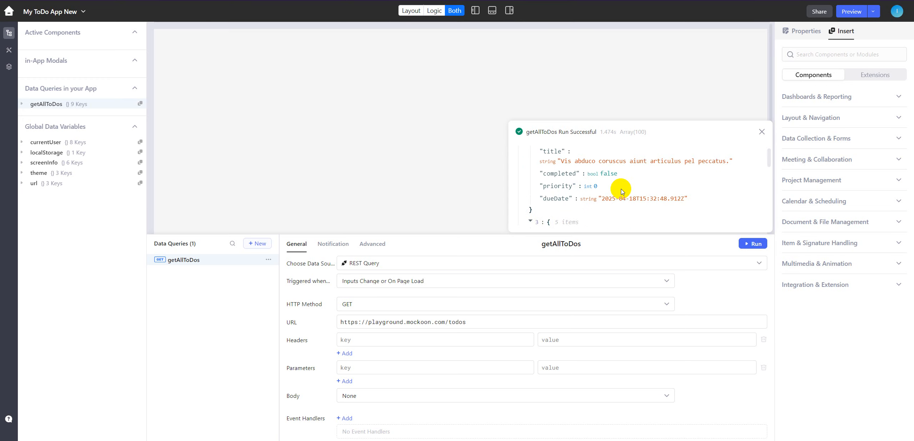
scroll(621, 192, up, 5)
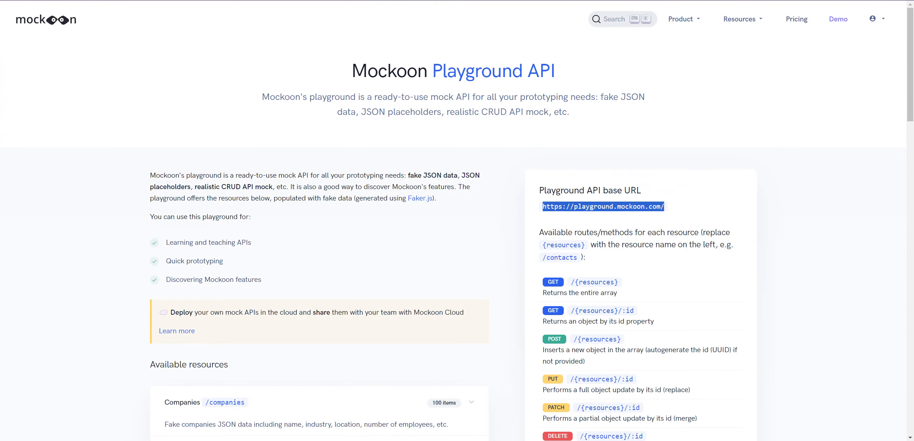
scroll(328, 257, down, 10)
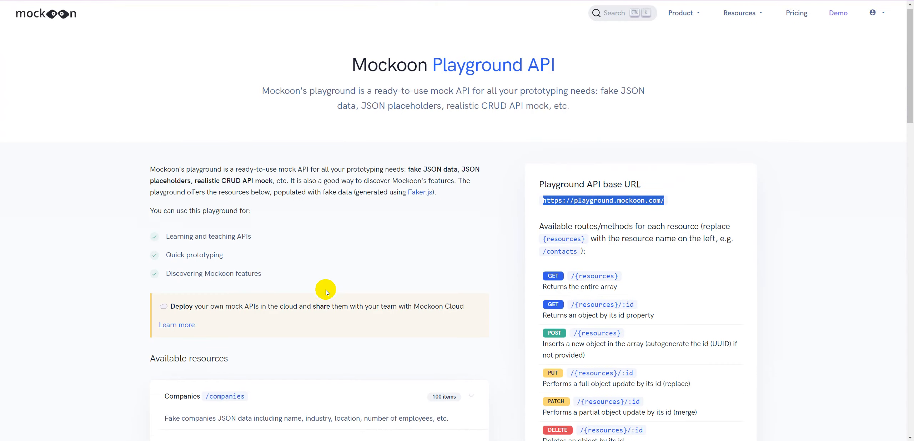
scroll(331, 282, down, 5)
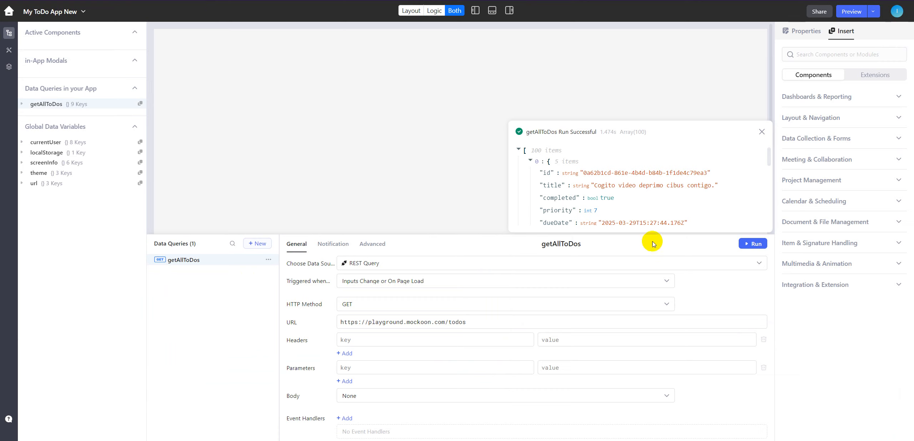
scroll(661, 178, down, 2)
scroll(661, 178, up, 2)
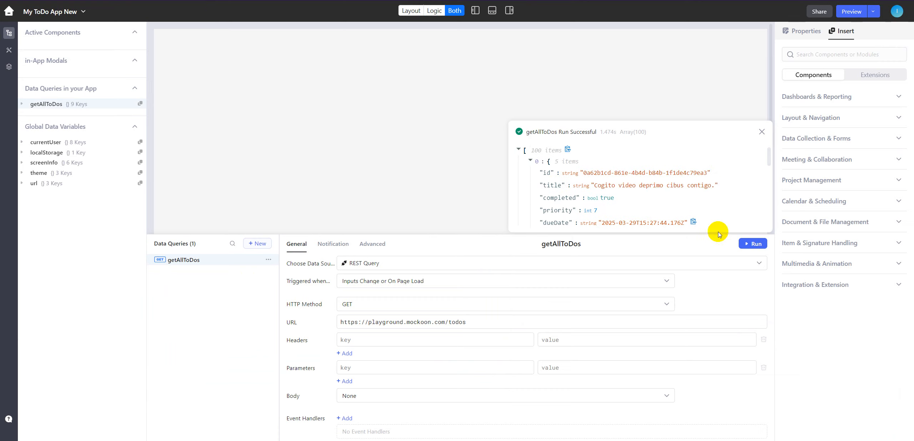
click(762, 133)
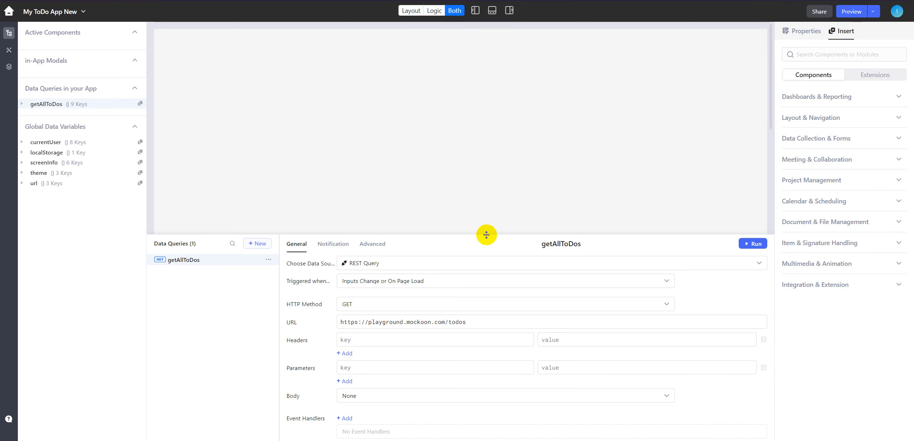
- Place a List View component in the canvas's upper left area and widen it to about two-thirds of the canvas
drag(486, 235, 487, 348)
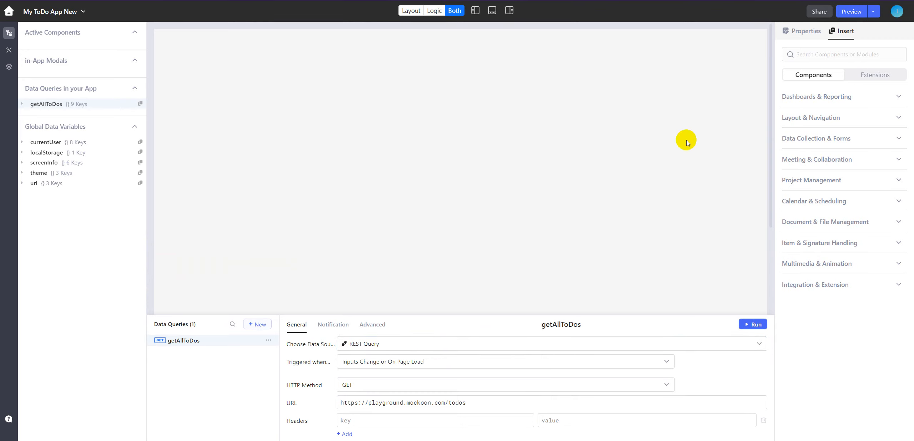
click(850, 54)
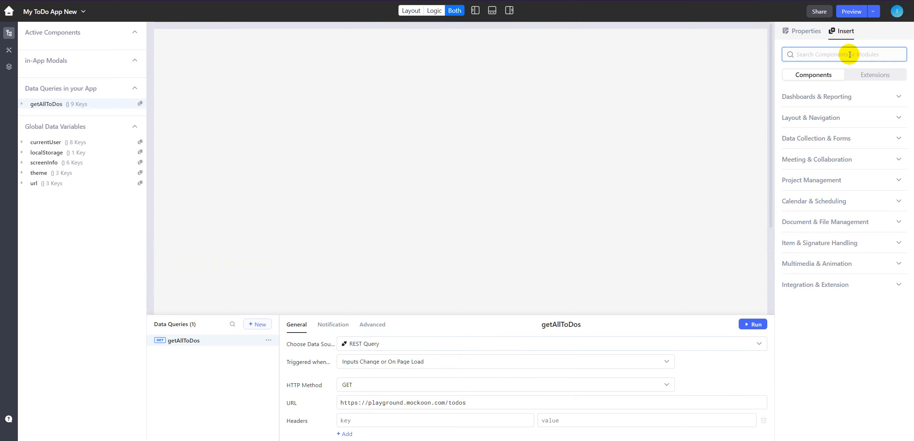
text(list)
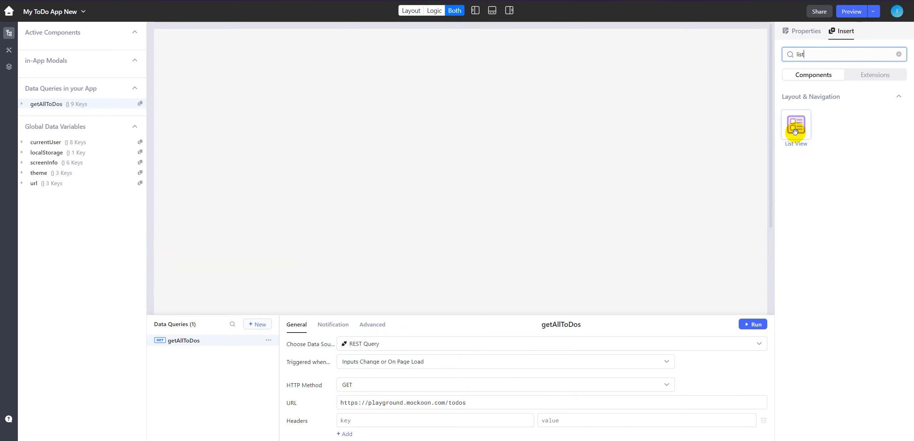
drag(795, 131, 305, 142)
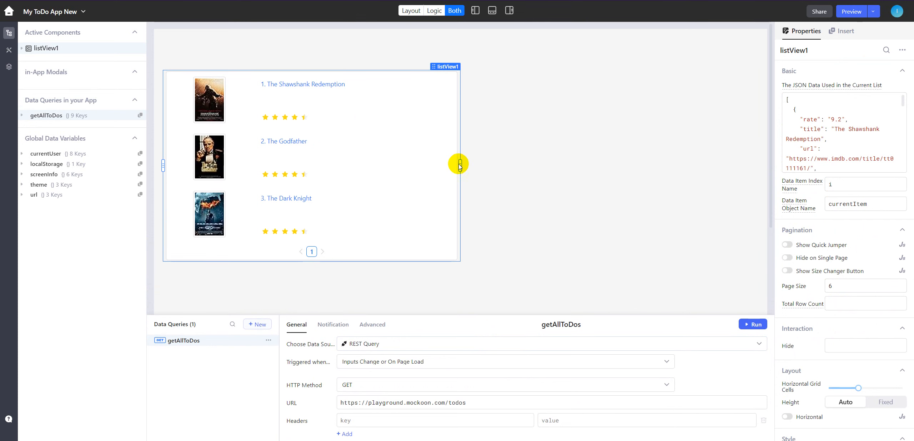
drag(460, 165, 631, 169)
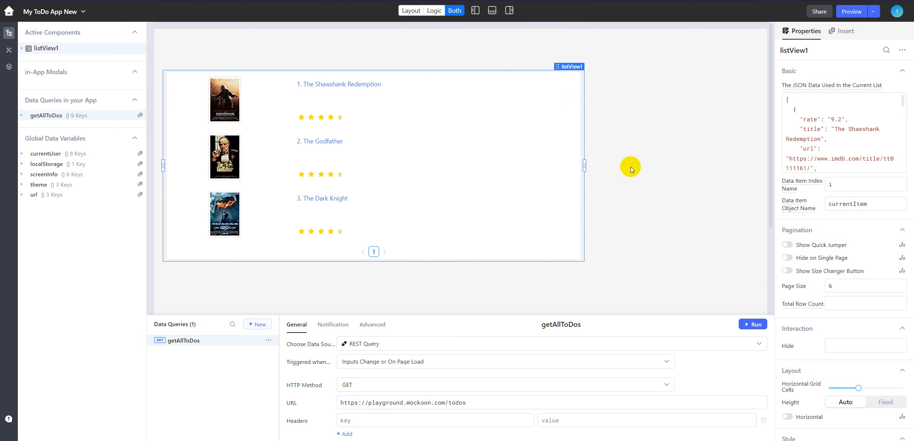
- Replace the list view's sample JSON data with the expression {{getAllToDos.data}}
click(800, 110)
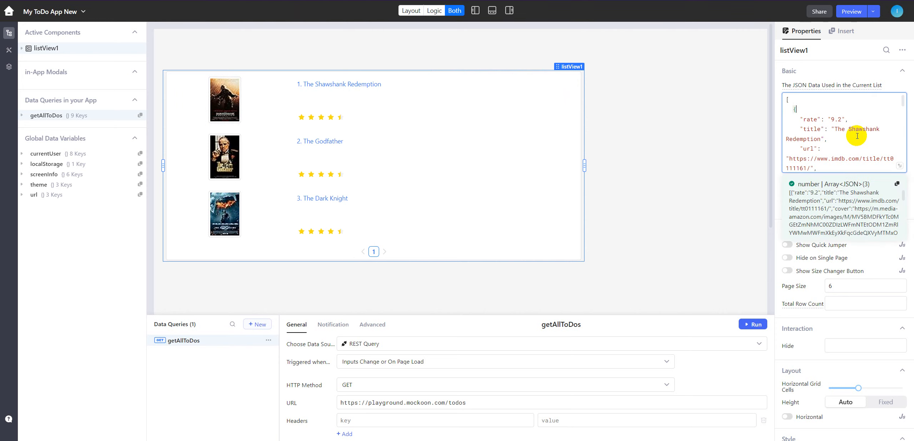
key(ctrl+a)
key(BackSpace)
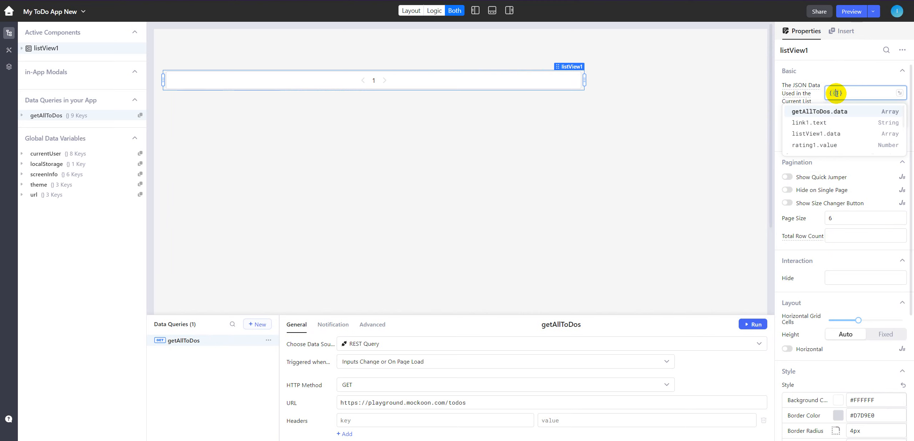
click(826, 113)
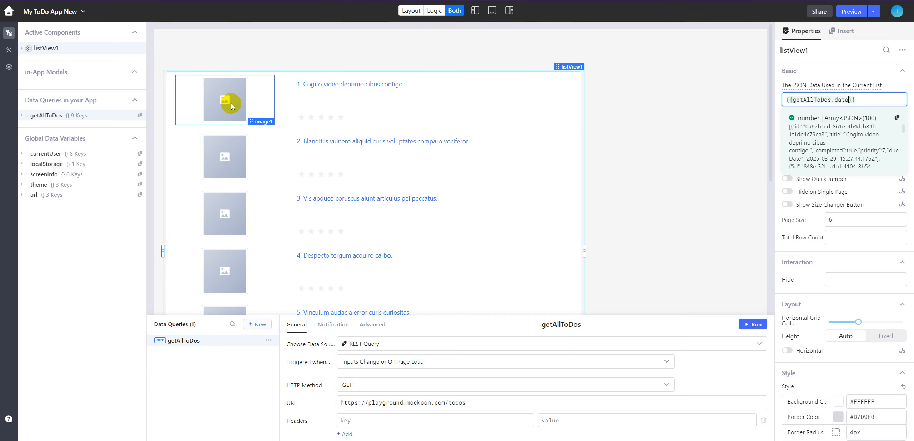
- Delete the image and the star rating components from the list view's item template
click(267, 91)
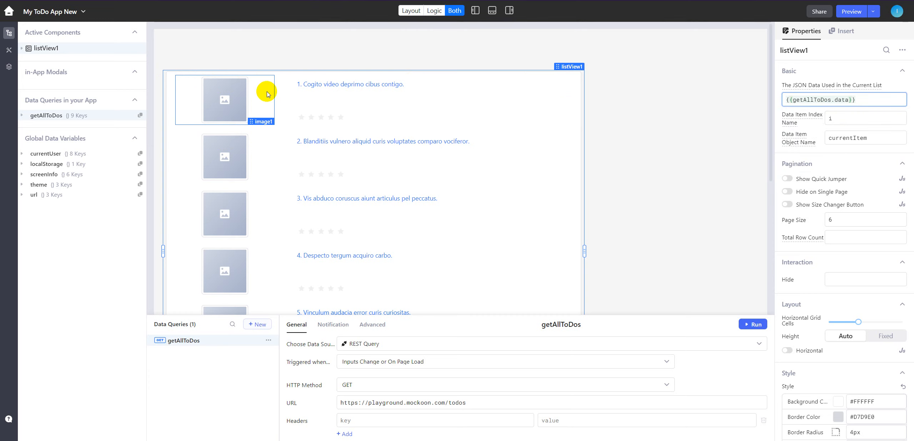
click(266, 93)
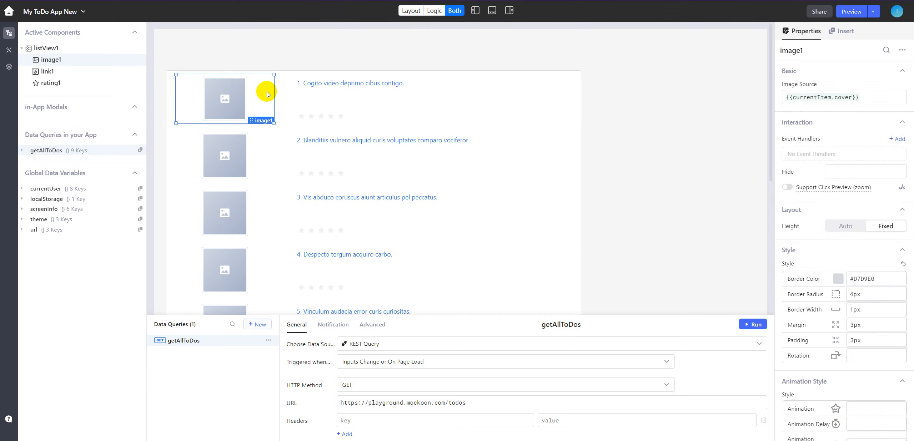
key(Delete)
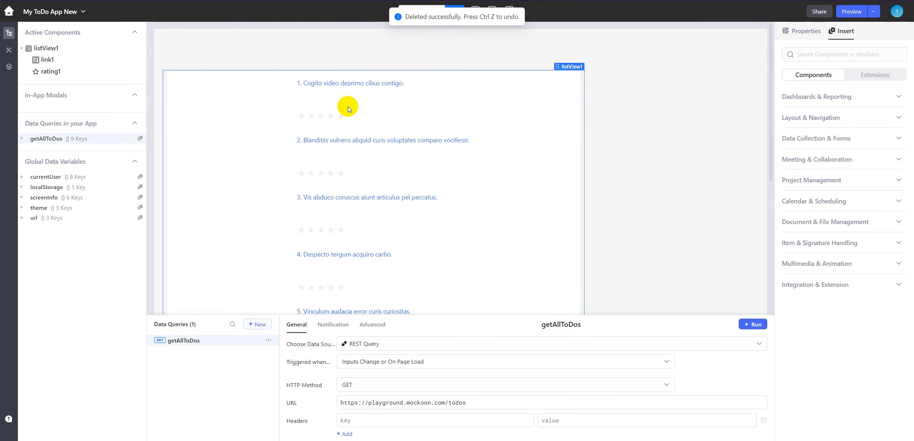
click(367, 116)
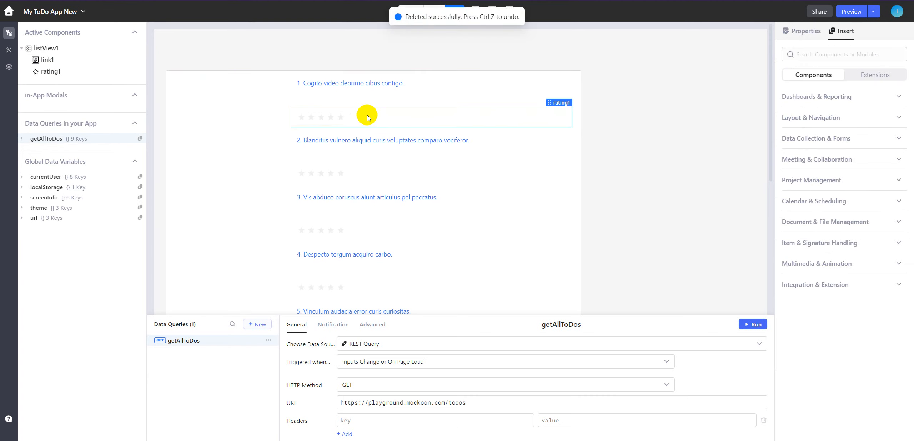
key(Delete)
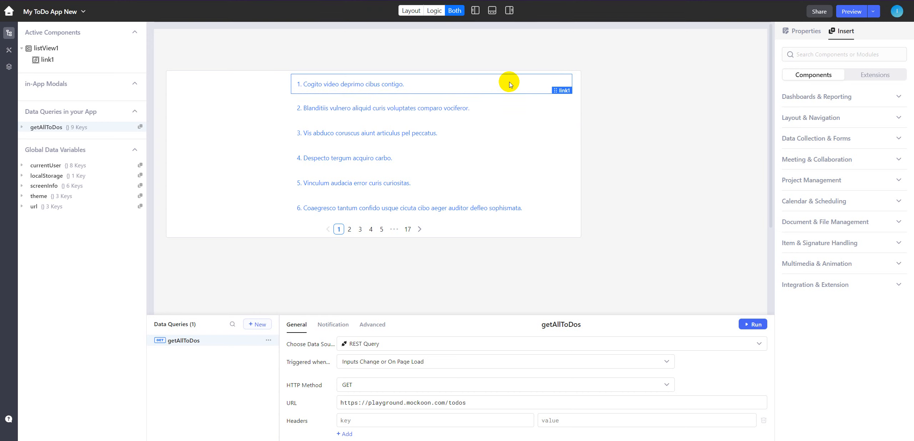
- Examine the link's text expression with its index and currentItem parts, and run getAllToDos to review the fields available in each record
click(481, 91)
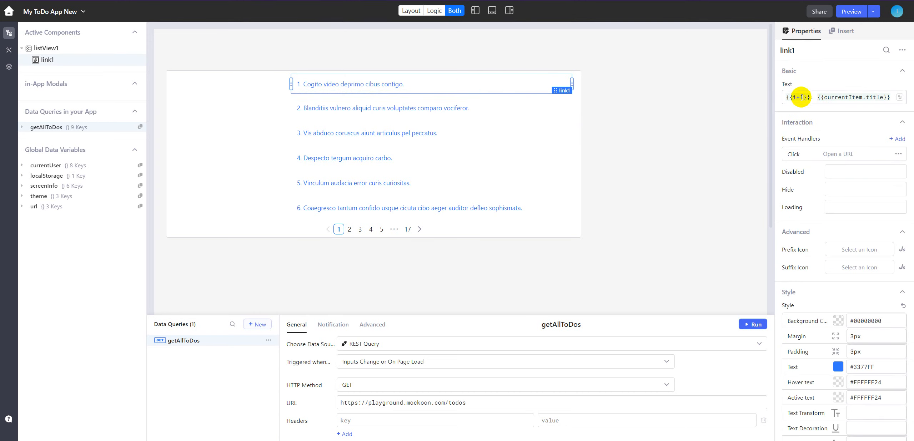
drag(785, 96, 811, 96)
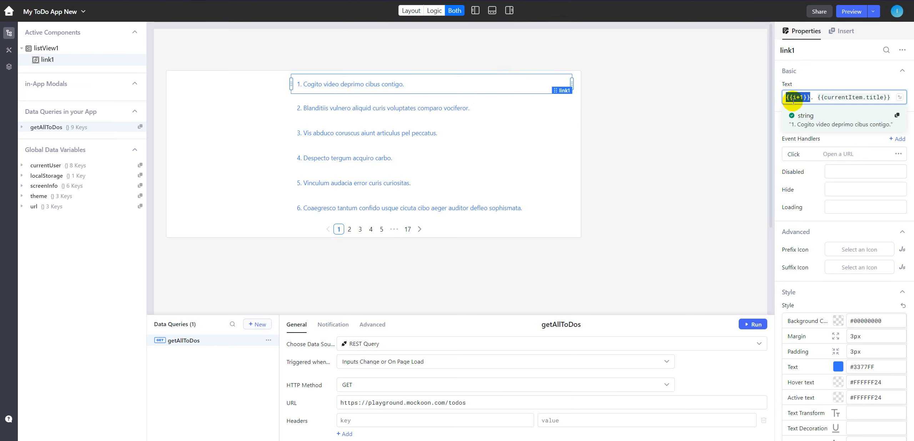
click(800, 98)
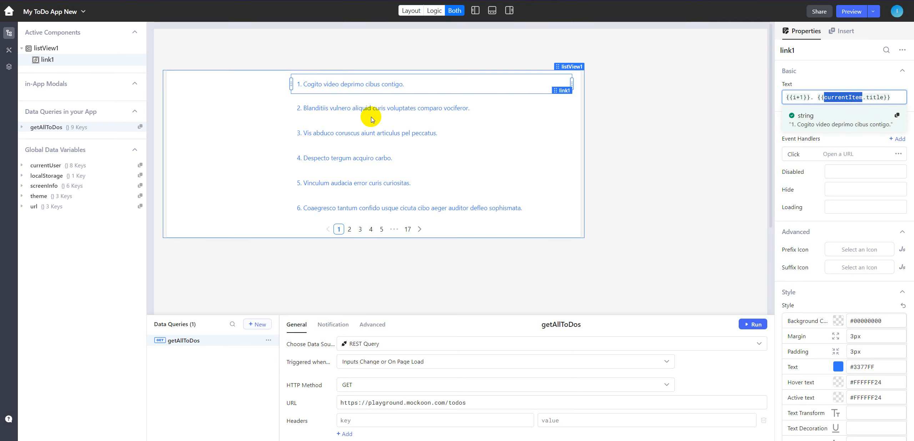
click(506, 88)
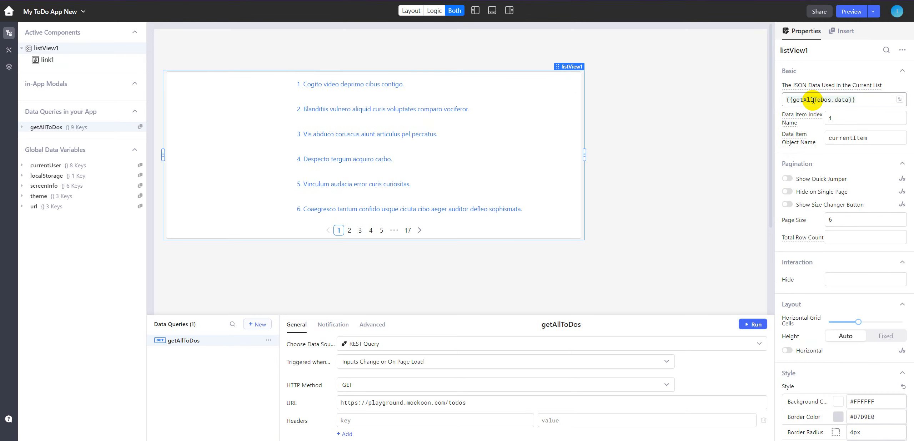
click(404, 85)
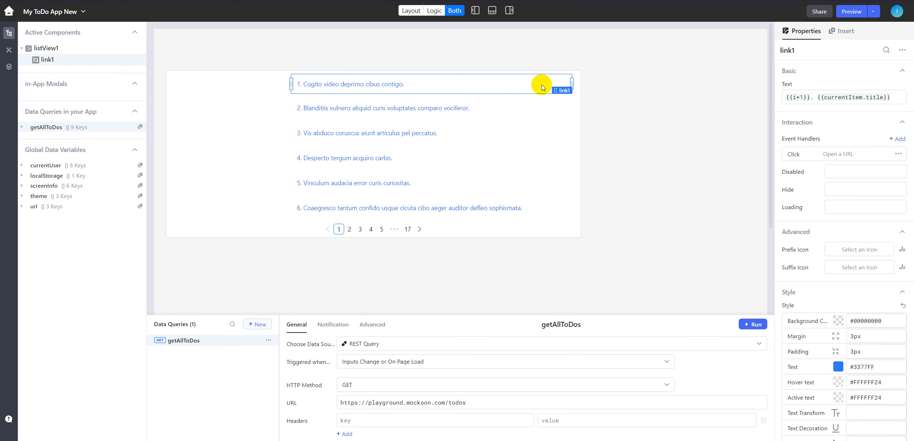
double_click(877, 97)
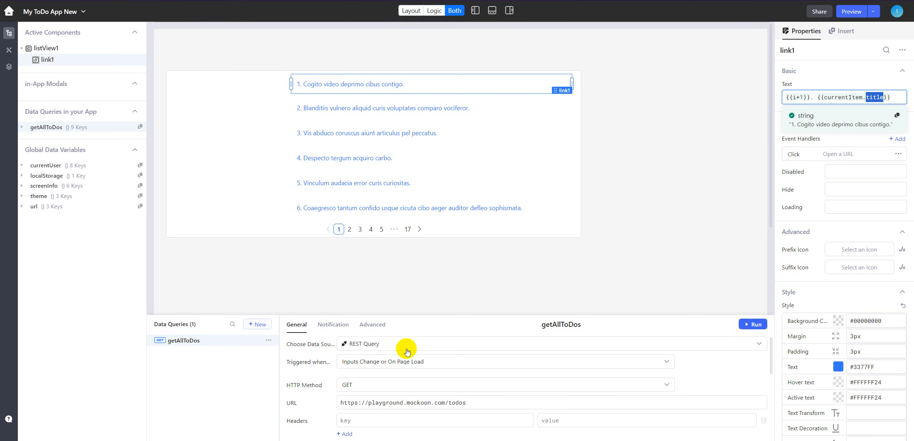
click(752, 324)
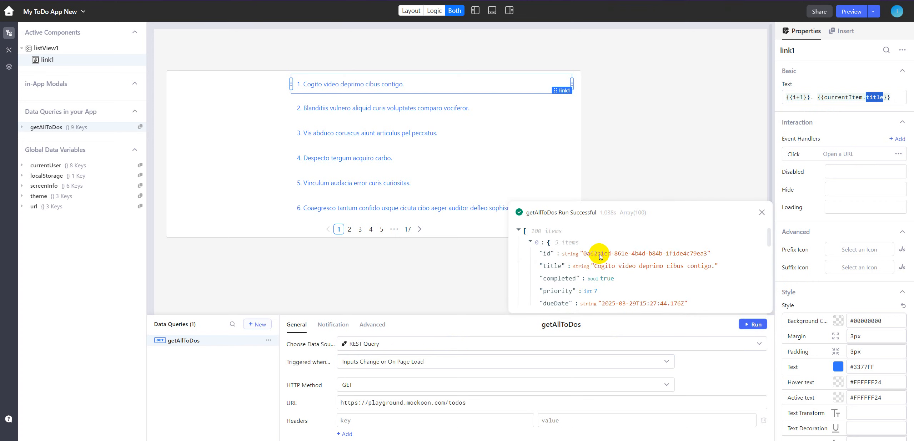
scroll(599, 256, down, 2)
scroll(599, 251, up, 2)
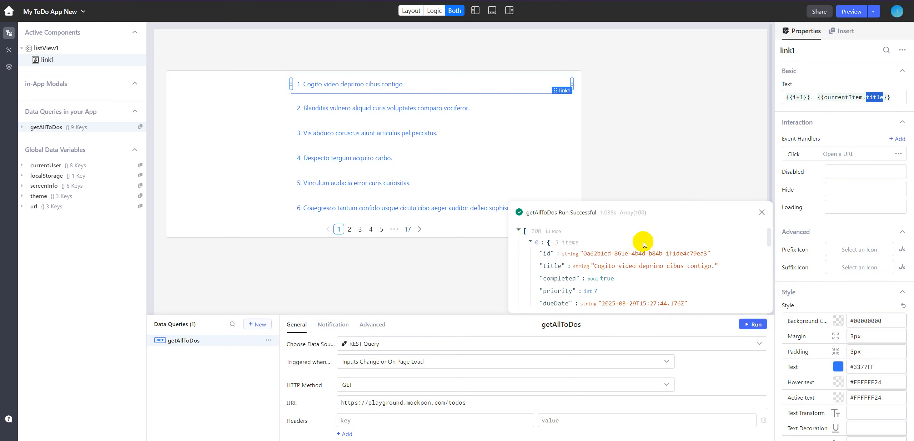
- Try currentItem.dueDate in the link's text expression and switch it back to currentItem.title
click(873, 97)
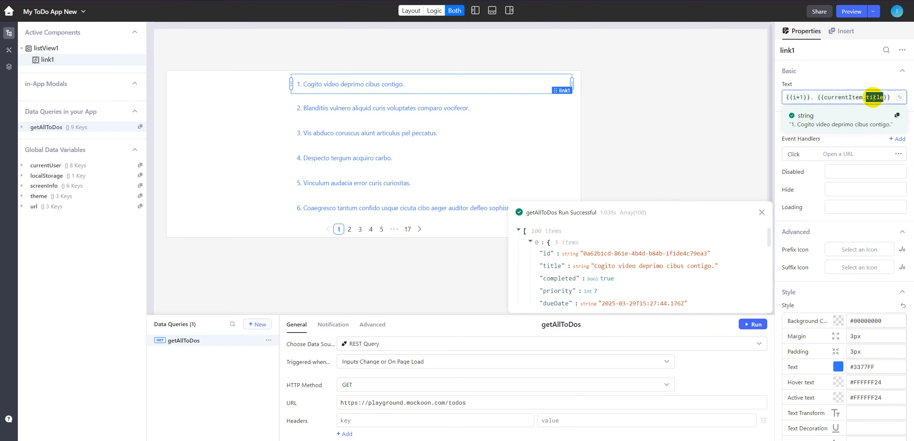
text(due)
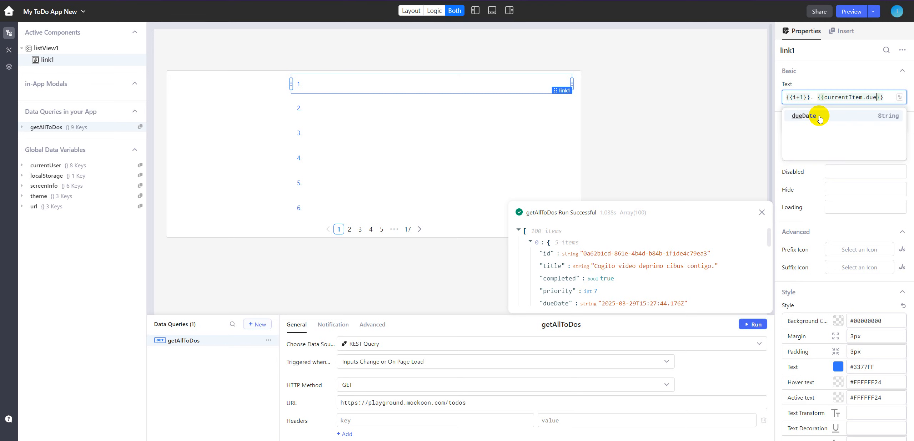
click(818, 116)
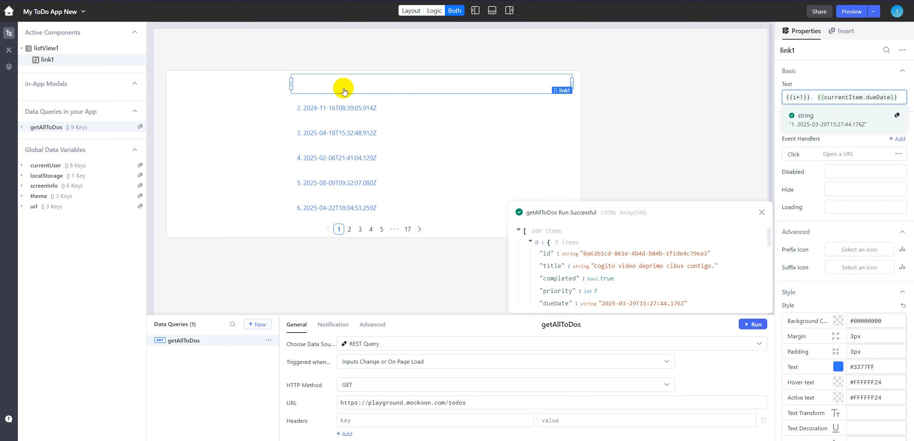
double_click(879, 98)
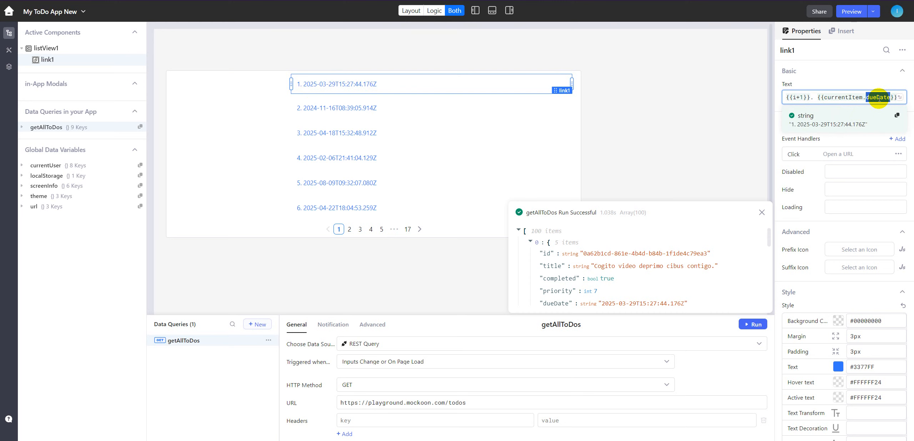
text(title)
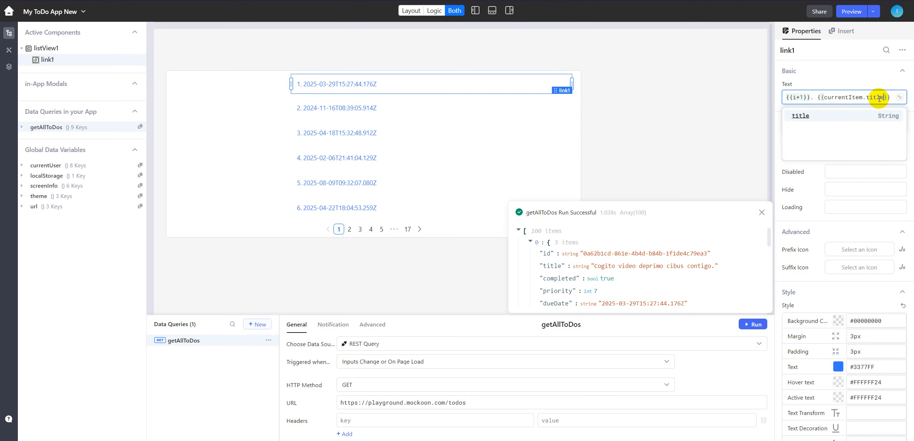
click(824, 117)
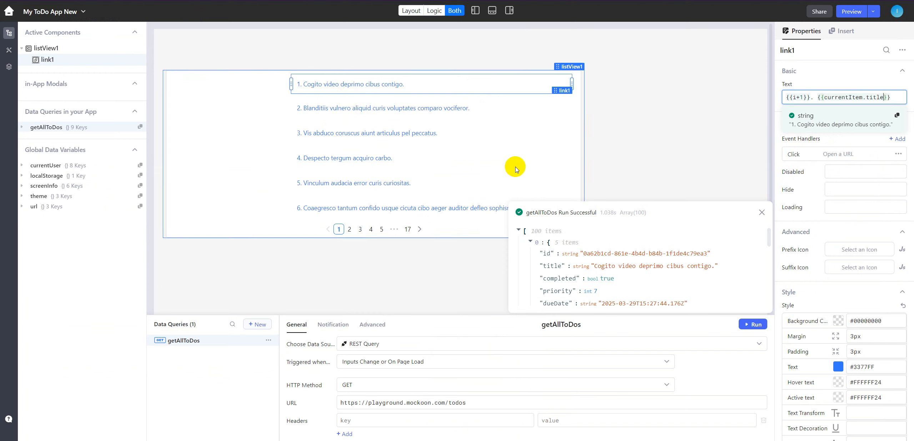
- Remove the link's Open a URL click handler, delete the link from the list view and dismiss the query result
click(898, 156)
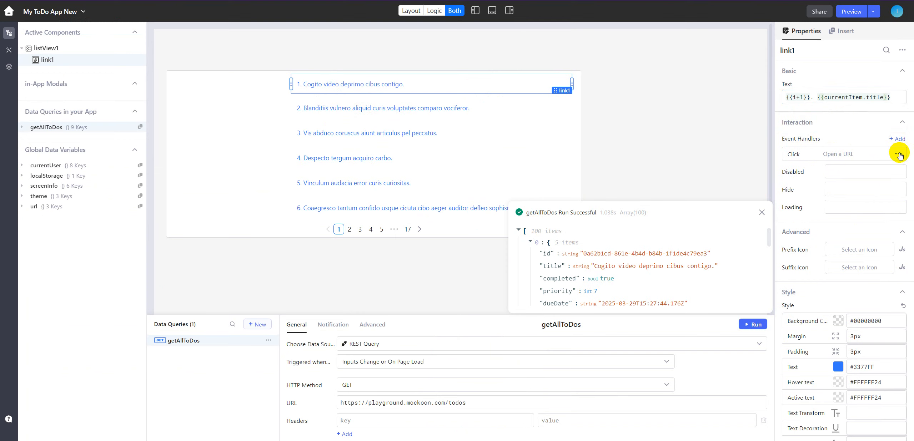
click(898, 155)
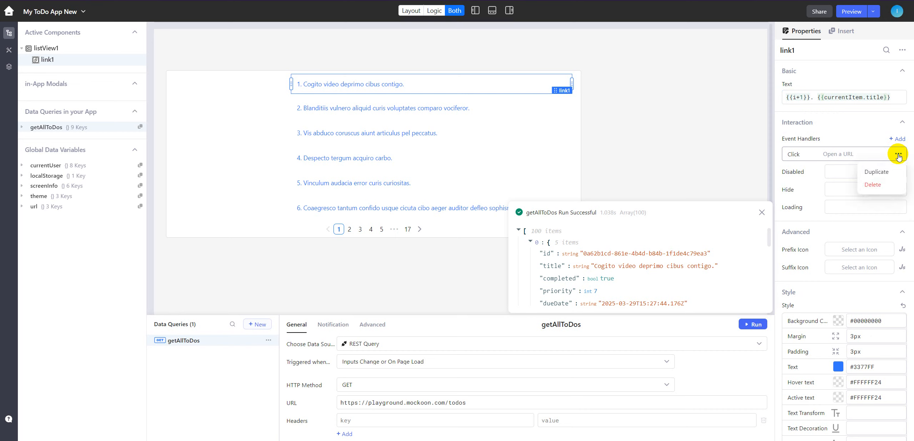
click(872, 185)
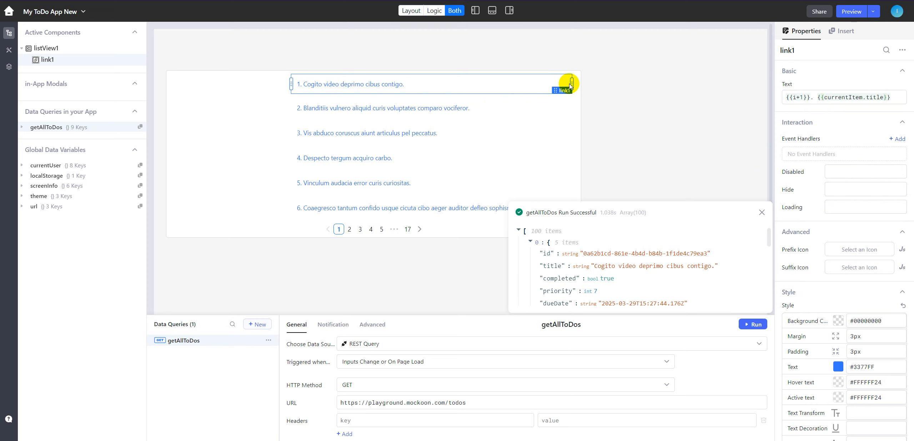
key(Delete)
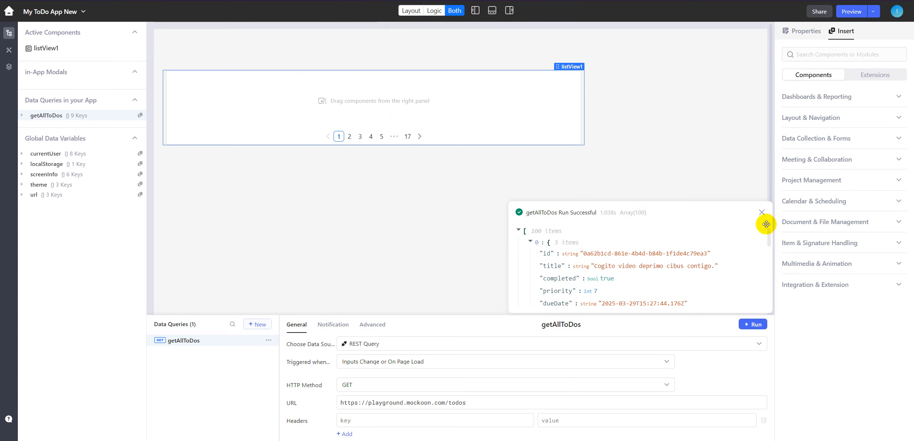
click(761, 213)
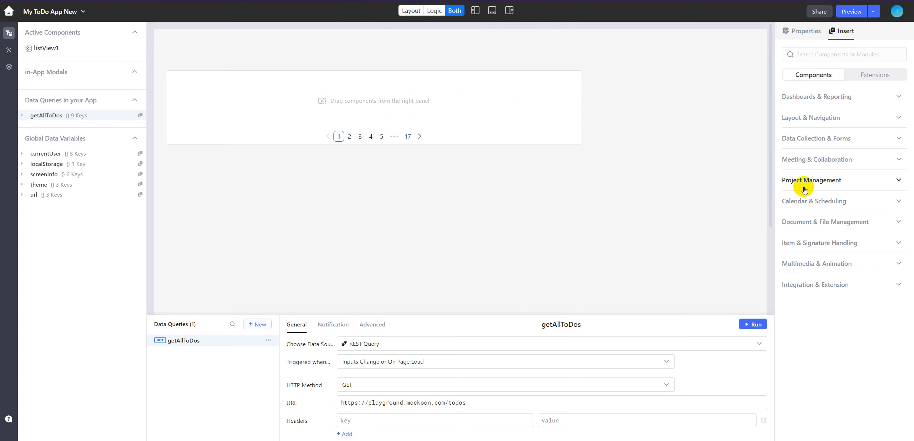
- Add a Text Display component at the start of the list view's item and widen it to just over half the list's width
click(832, 51)
text(disp)
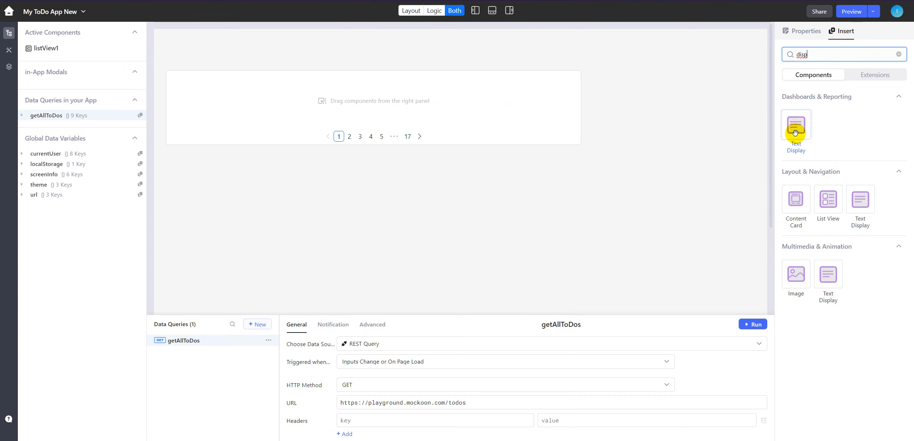
drag(796, 126, 249, 110)
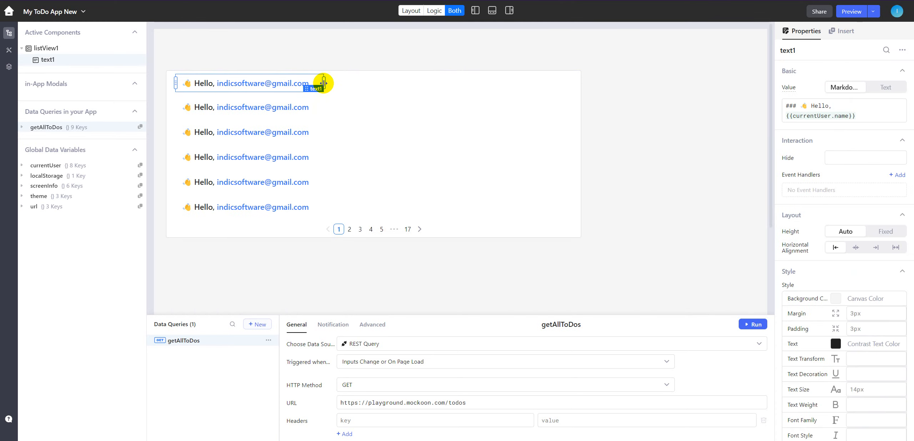
drag(372, 82, 516, 89)
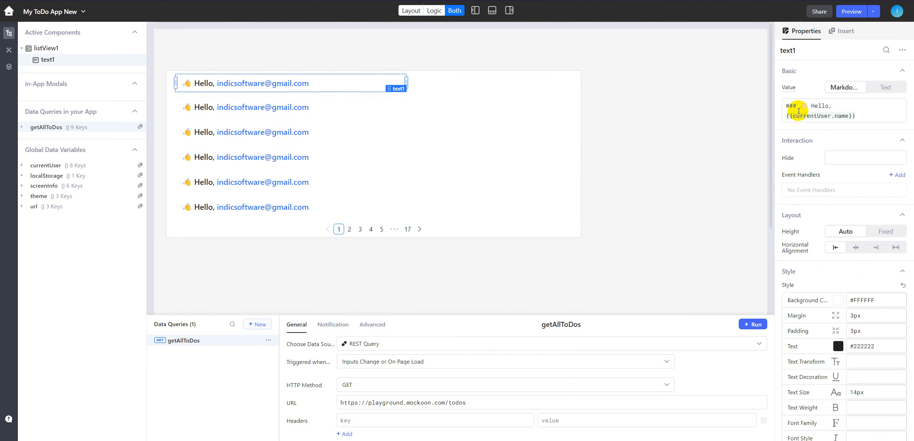
- Replace the text component's default greeting with the item number expression {{i+1}} followed by a period
click(878, 115)
key(ctrl+a)
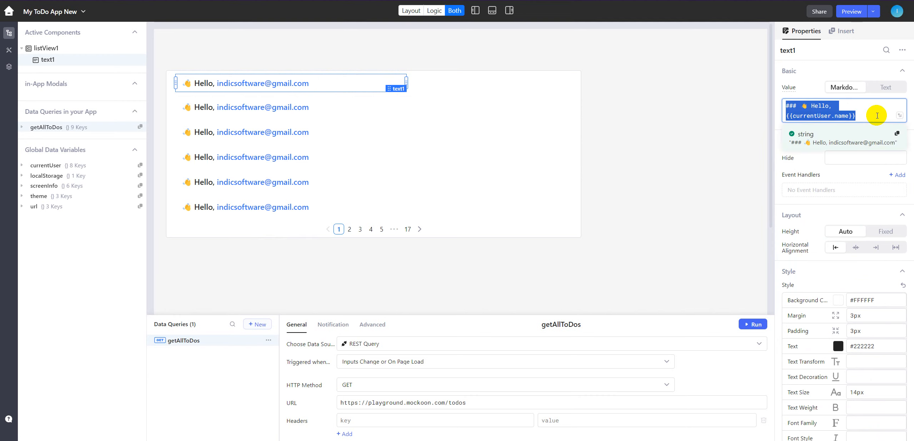
key(BackSpace)
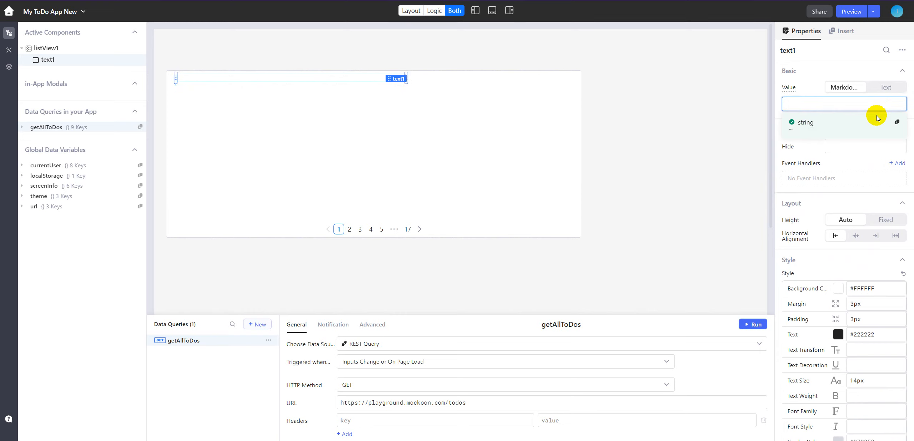
text({{)
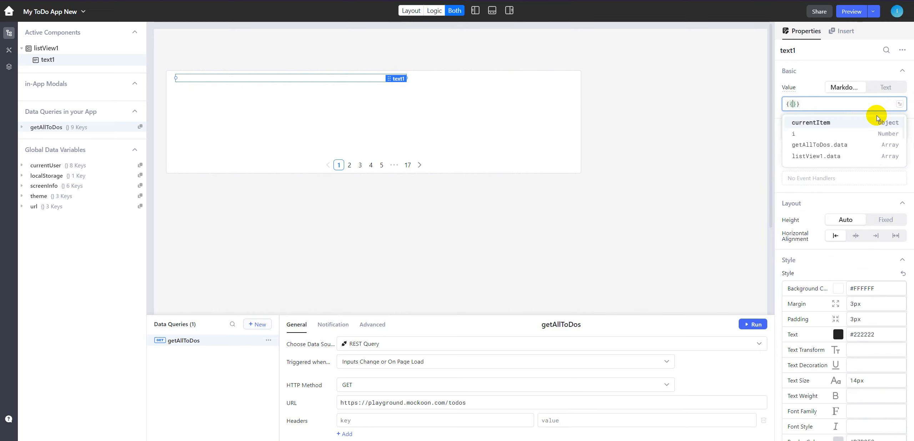
text(i=)
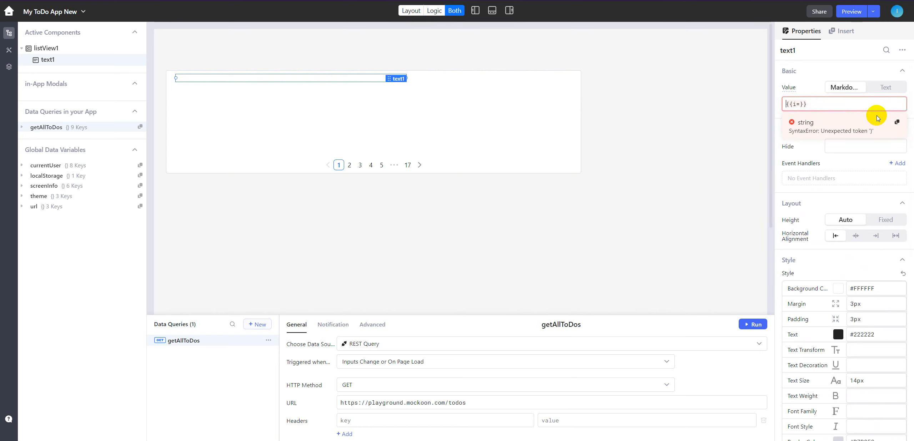
text(!)
text(1)
text(+)
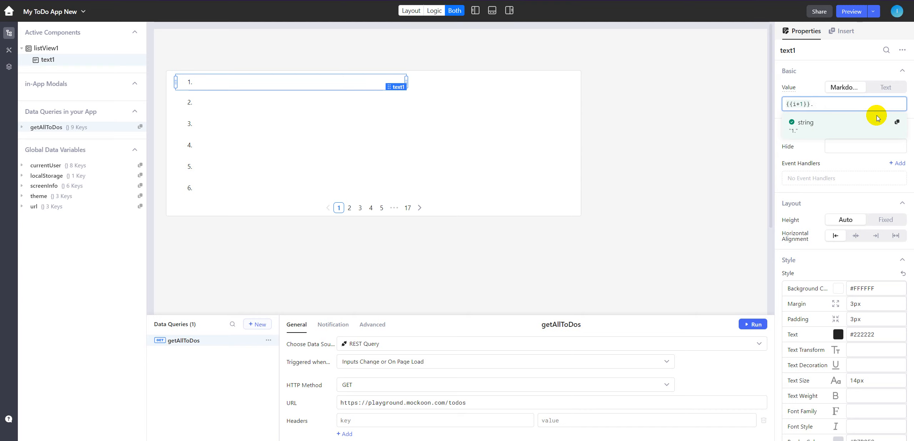
- Append {{currentItem.title}} after the item number so the value reads {{i+1}}. {{currentItem.title}}
key(BackSpace)
key(BackSpace)
text({)
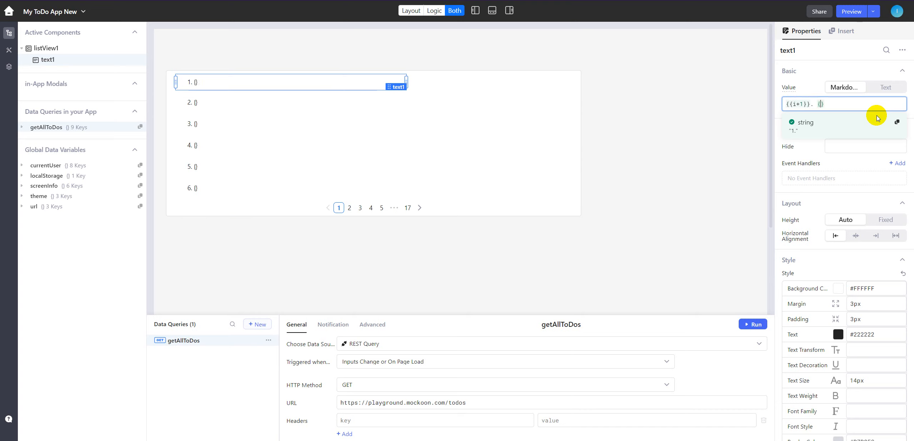
text({)
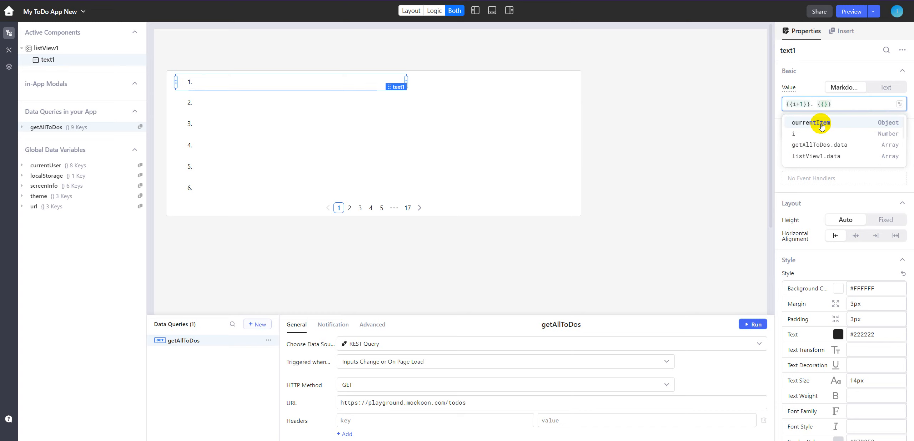
click(811, 123)
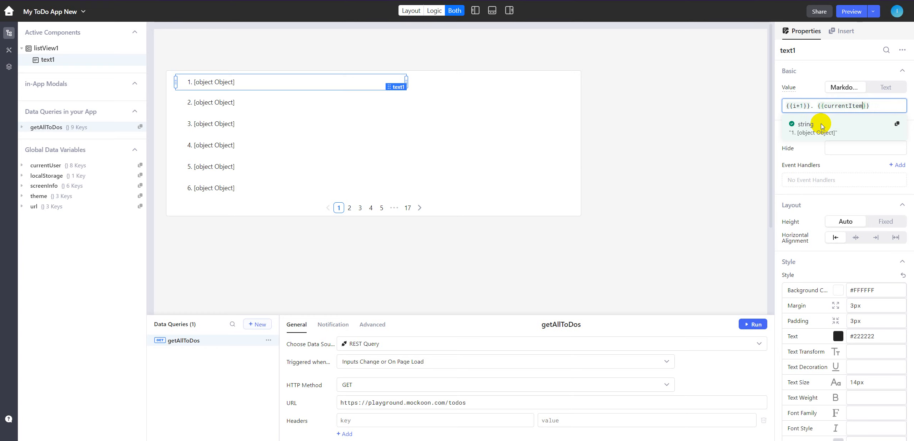
text(.)
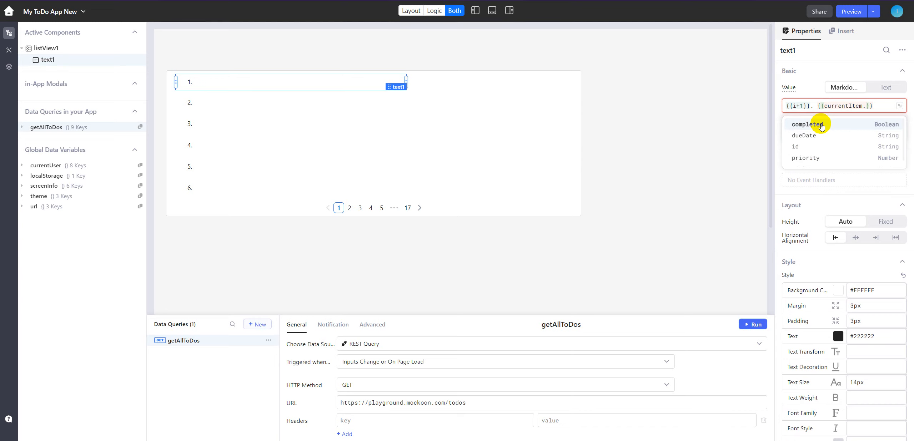
scroll(821, 153, down, 1)
click(809, 161)
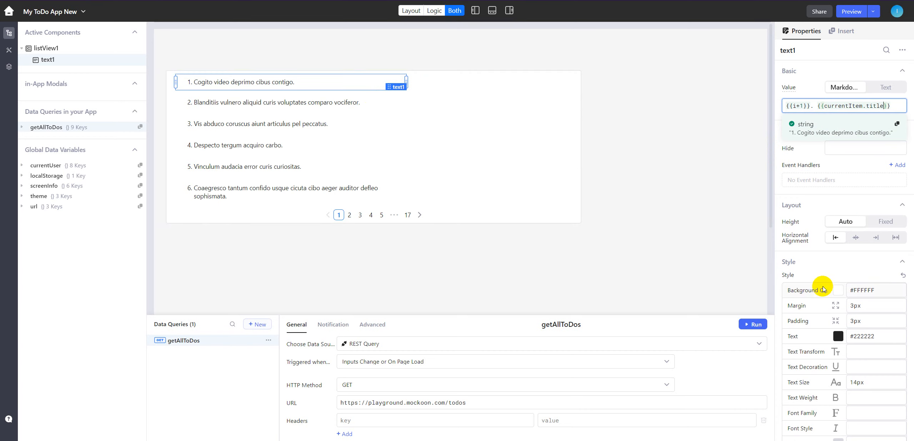
- Add a second Text Display component beside the title in the list view's item
click(848, 34)
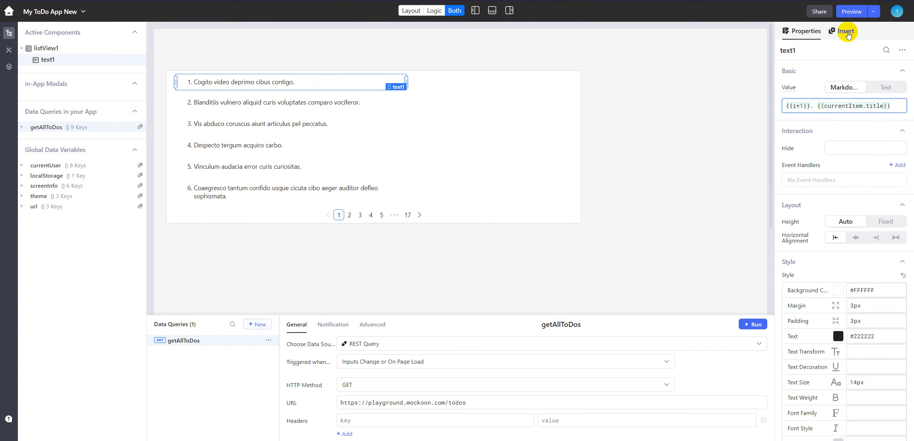
click(838, 54)
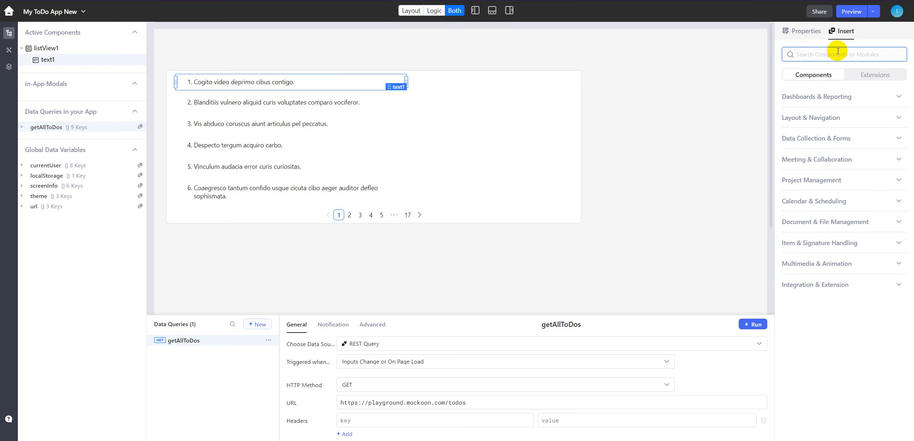
text(text di)
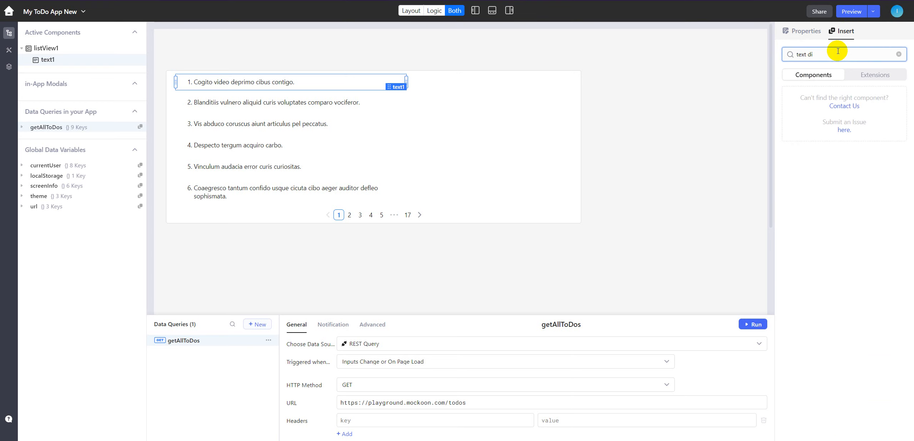
key(BackSpace)
key(BackSpace)
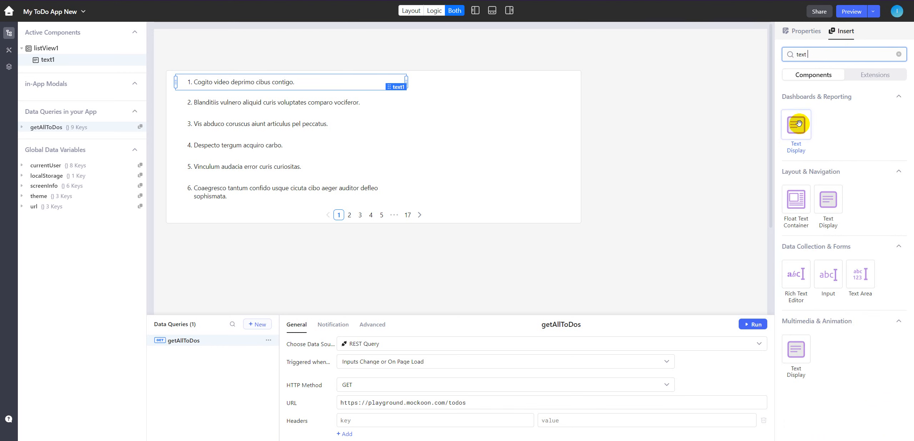
drag(796, 125, 485, 102)
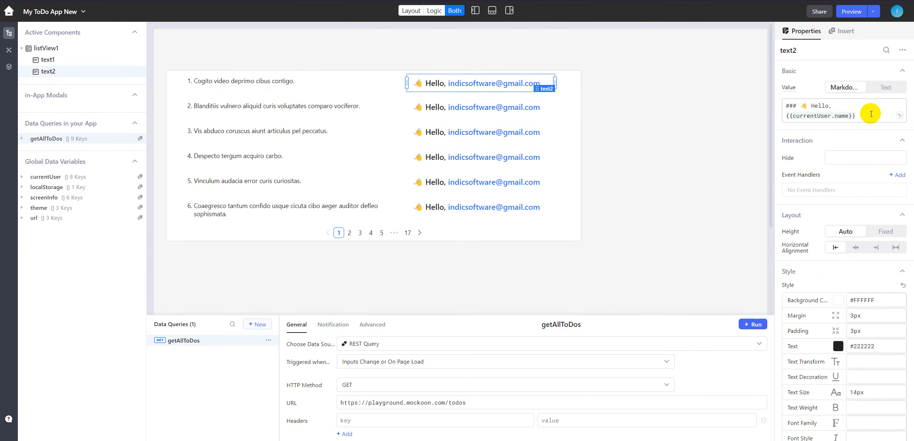
- Replace the second text component's default greeting with {{currentItem.priority}}
click(871, 114)
key(ctrl+a)
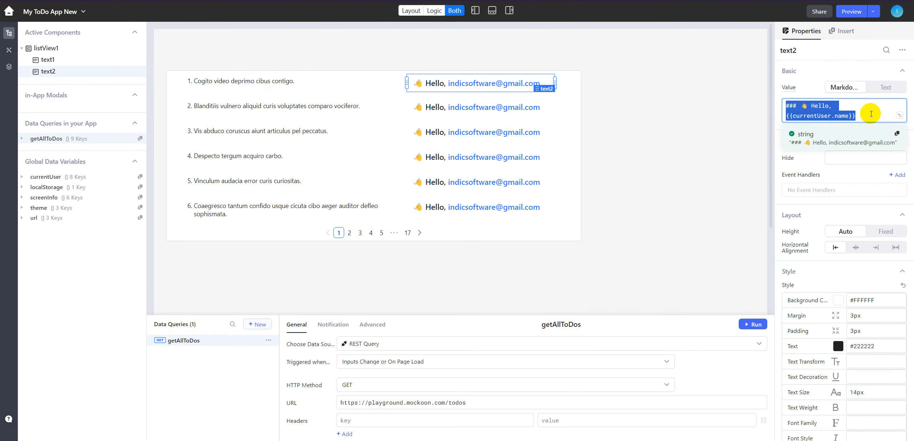
key(BackSpace)
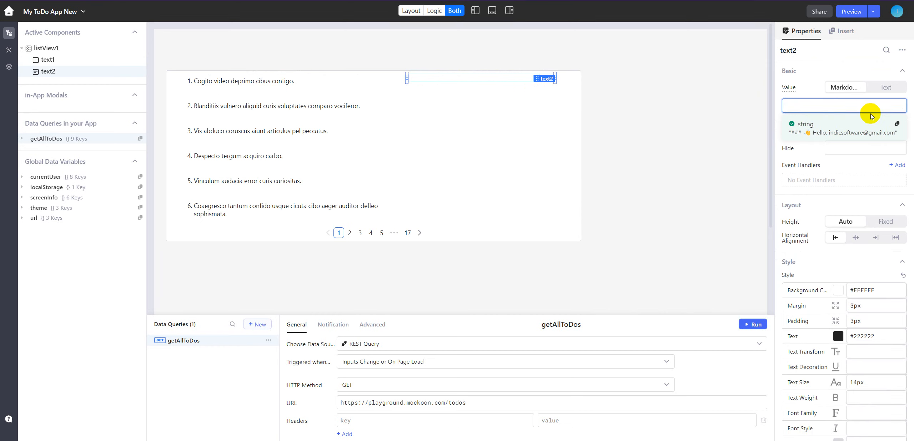
text({{)
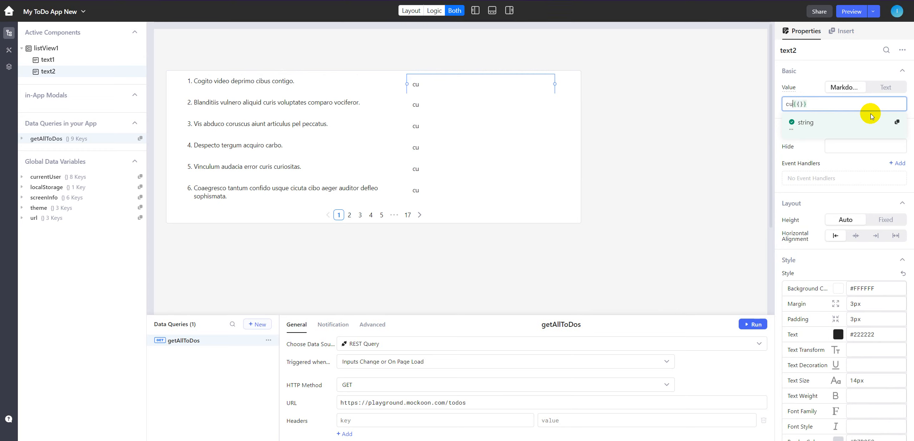
key(BackSpace)
key(BackSpace)
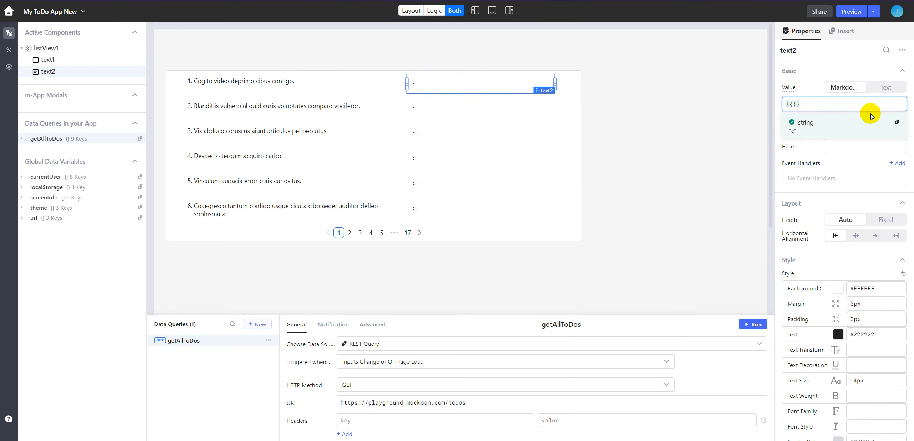
text(cur)
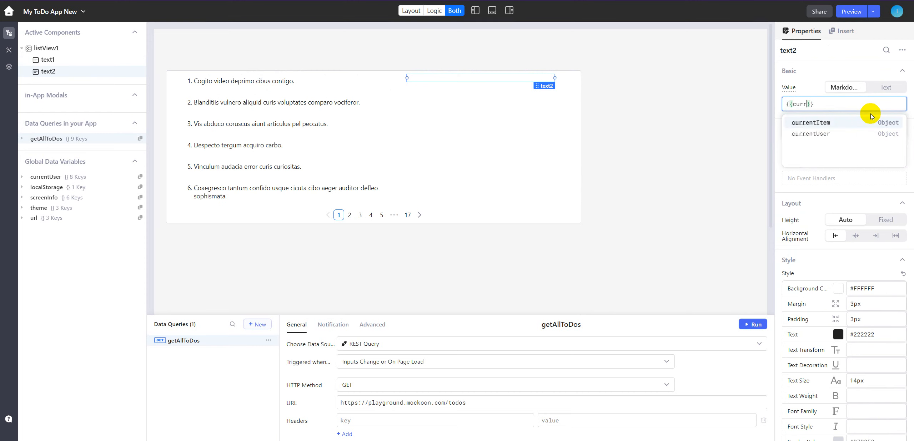
text(r)
click(846, 122)
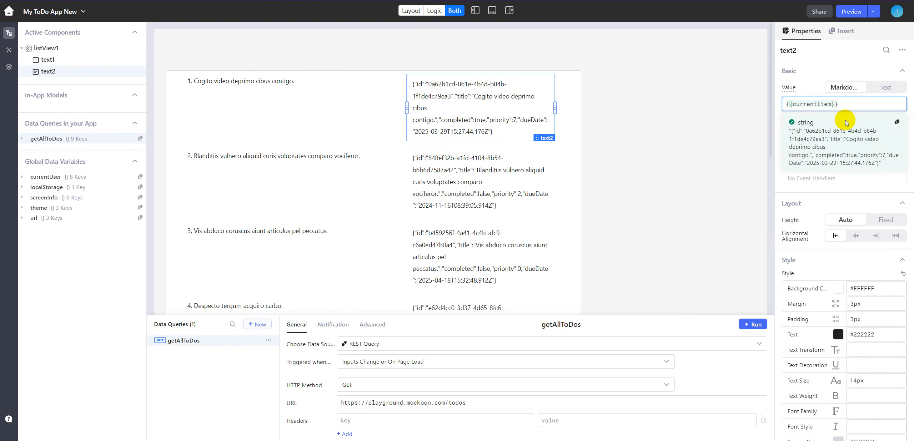
text(.)
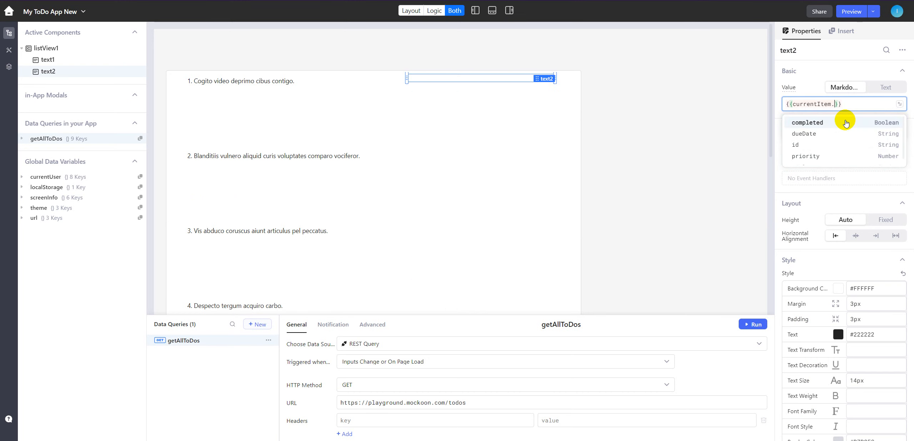
click(820, 157)
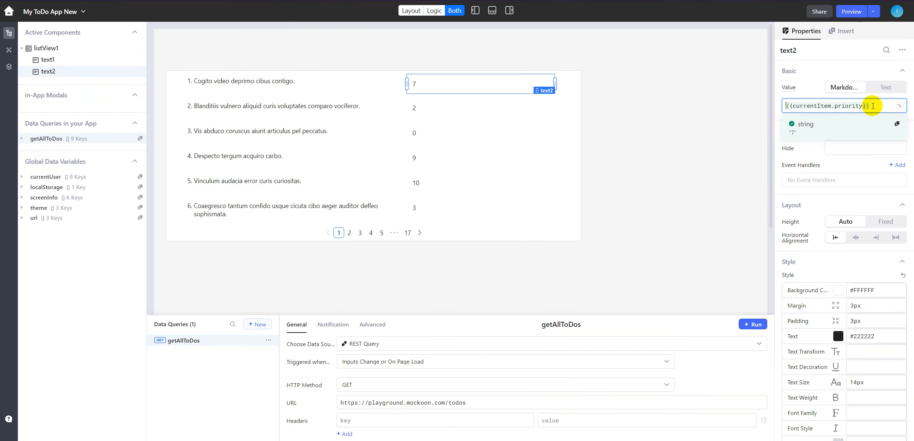
- Prefix the priority expression with "Priority: " and narrow the component to less than half its width
key(Home)
text(Prio)
key(Home)
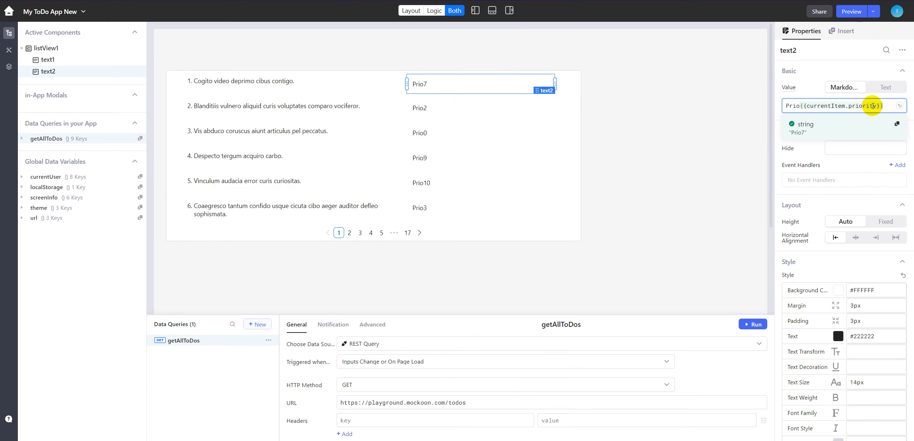
text(rity)
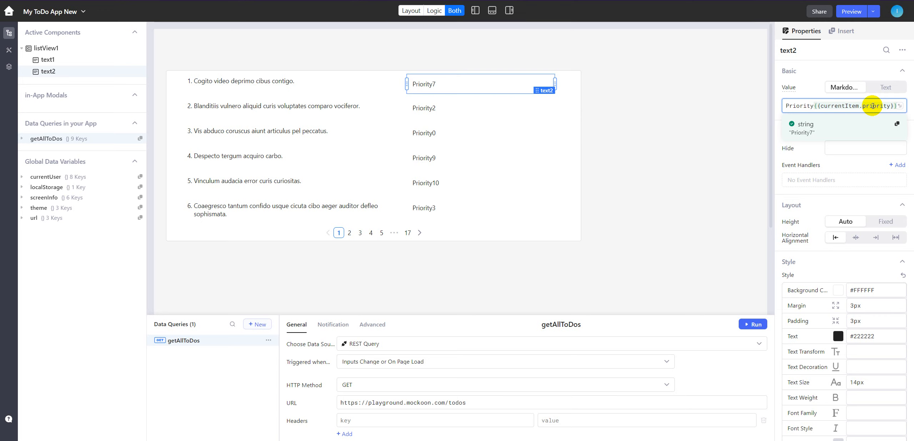
text(:)
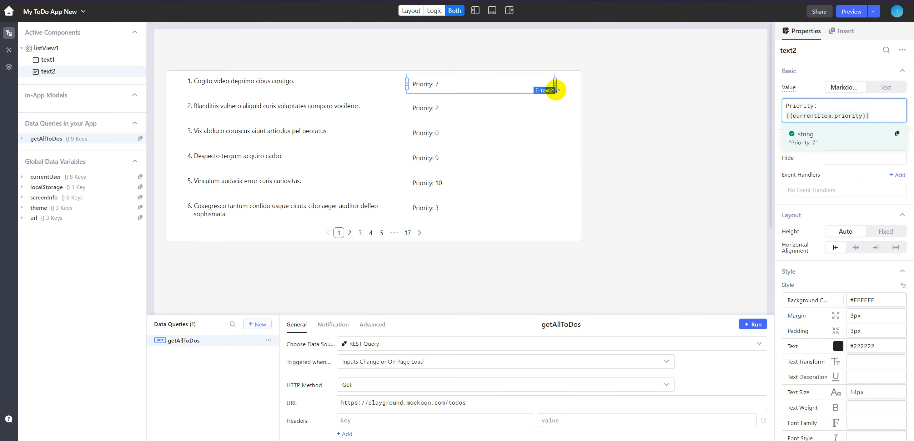
drag(555, 83, 475, 82)
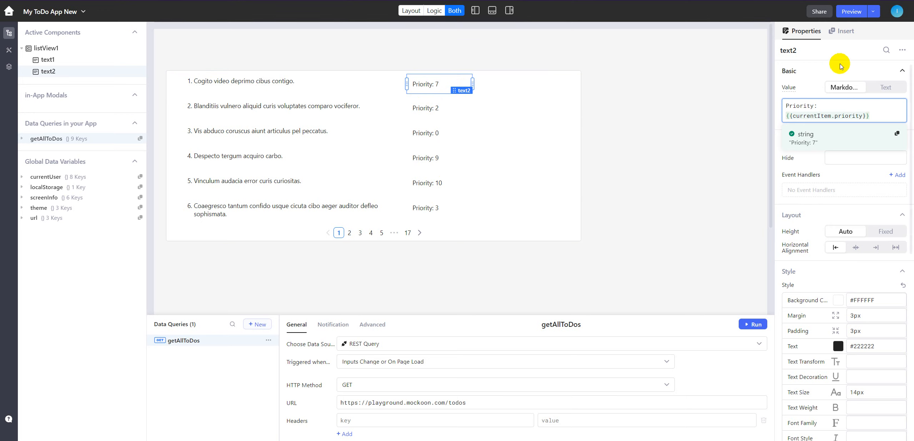
- Add an Icon Button after the priority text in the list item and shrink it to under half its width
click(844, 33)
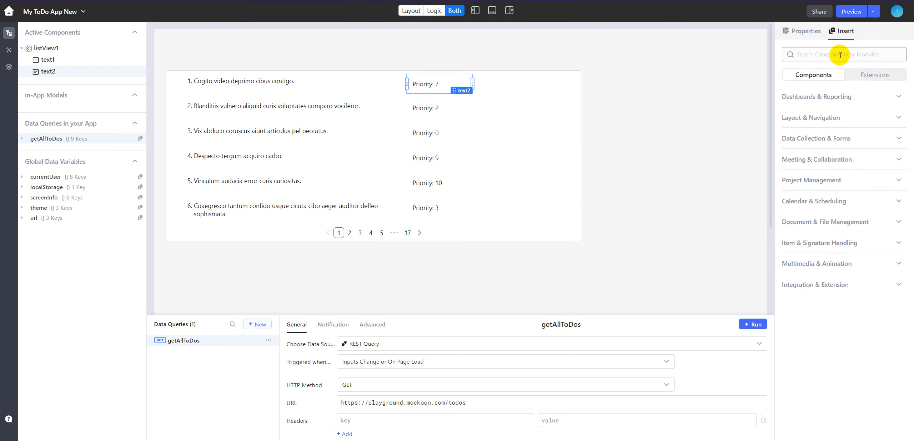
click(839, 54)
text(bu)
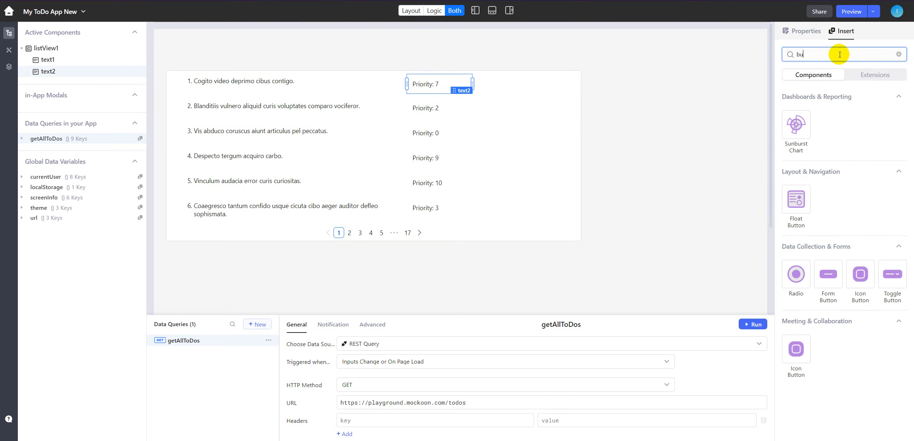
text(tt)
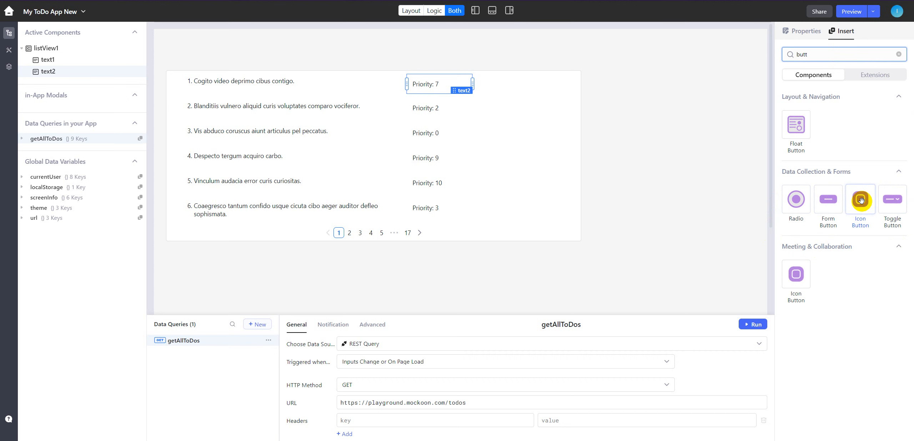
drag(861, 200, 524, 85)
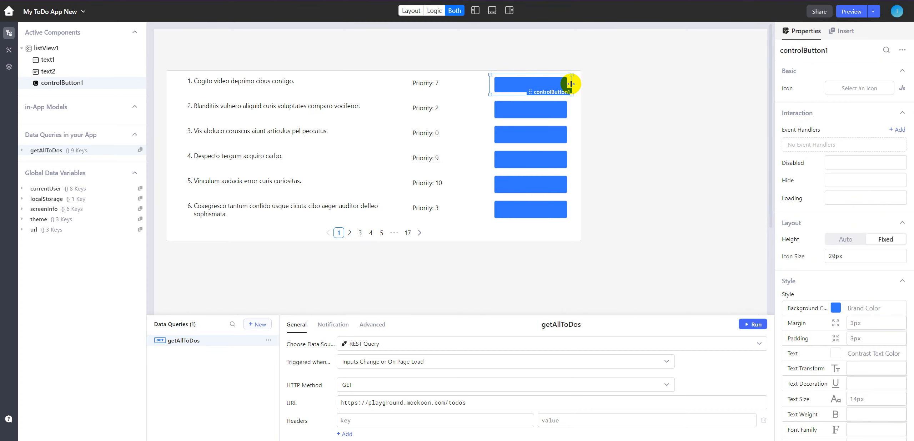
drag(547, 84, 528, 99)
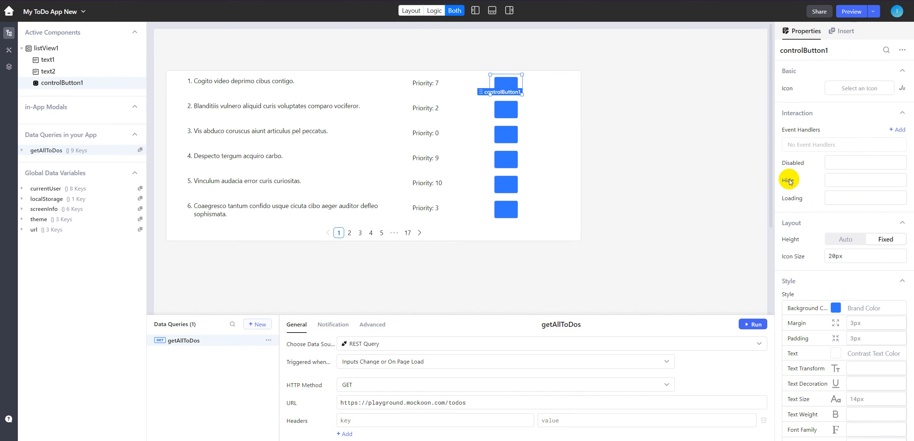
- Search the icon library for "edit" and assign the regular Pen To Square icon to the list item's icon button
click(848, 89)
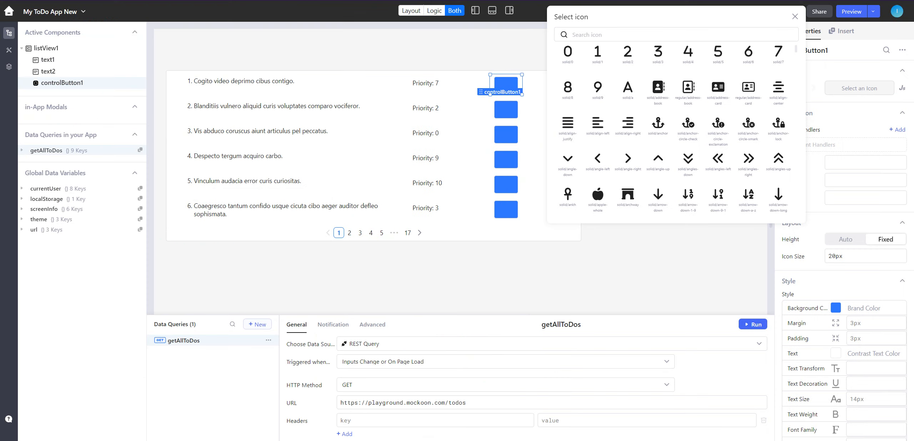
click(637, 32)
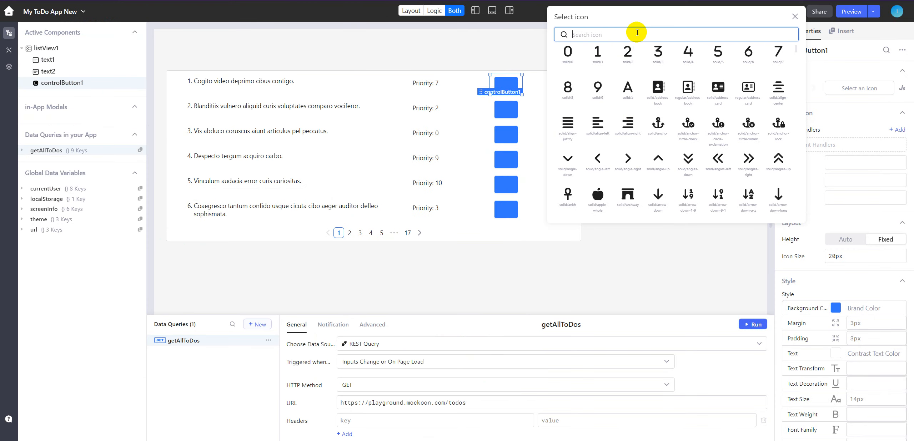
text(edit)
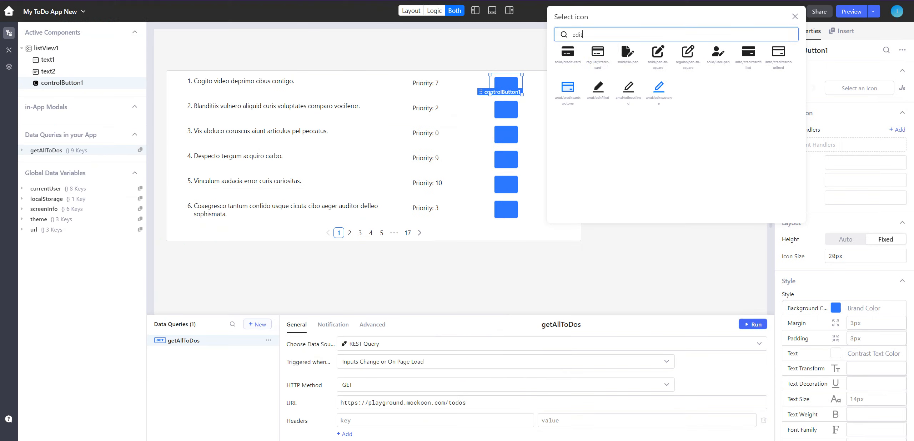
click(687, 56)
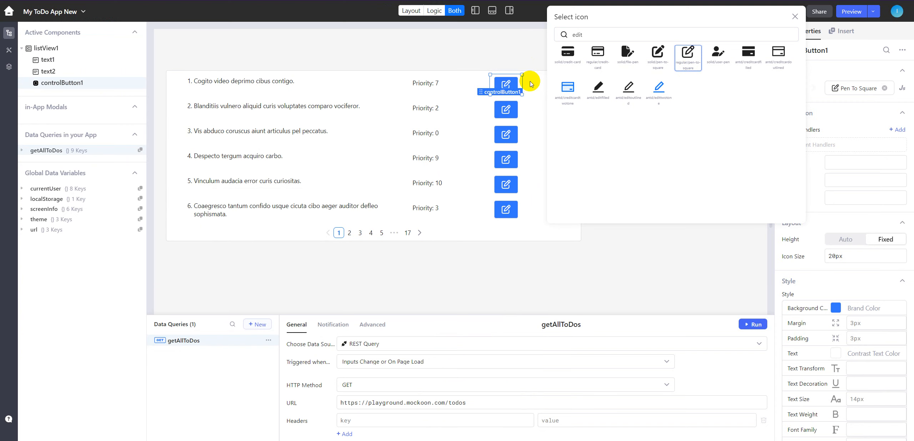
click(531, 84)
- Duplicate the edit button within the list item, place the copy beside it in the same row, and move the original closer to the copy
click(528, 84)
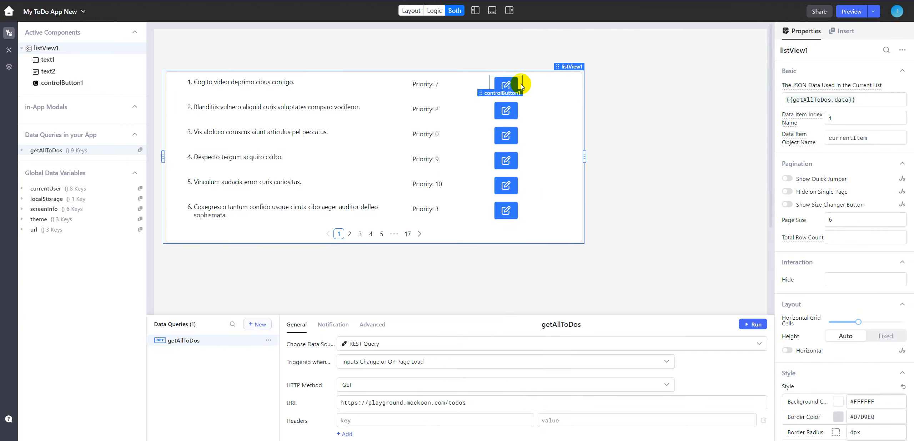
click(521, 86)
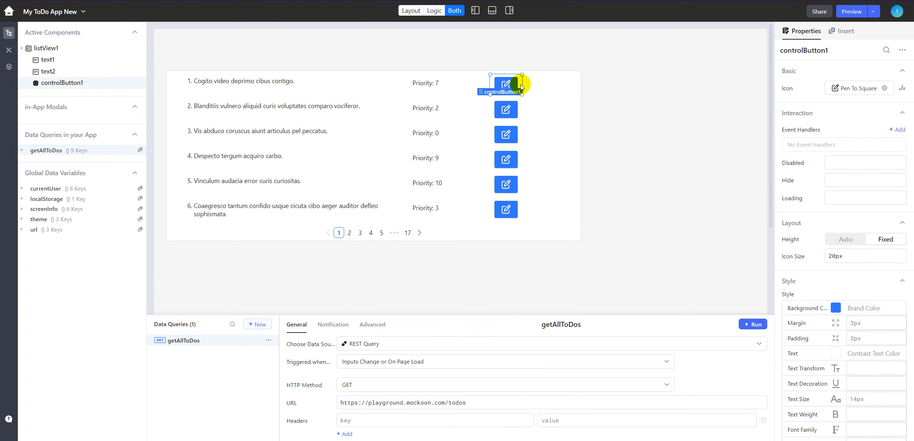
key(ctrl+c)
key(ctrl+v)
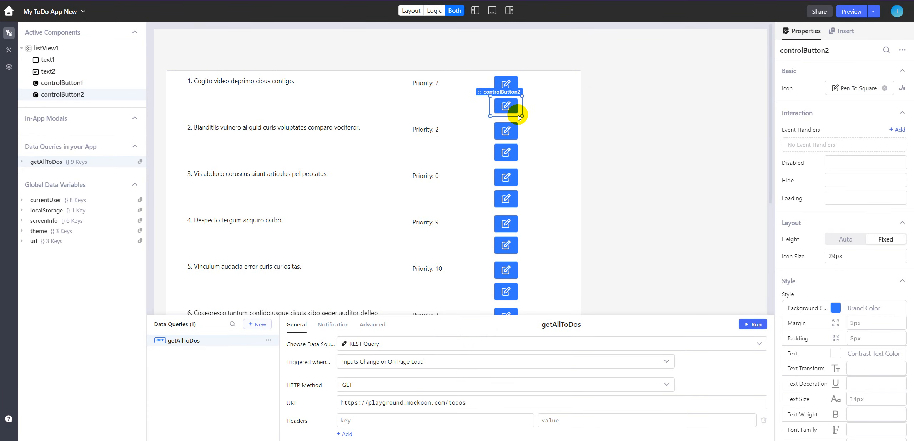
drag(517, 115, 564, 94)
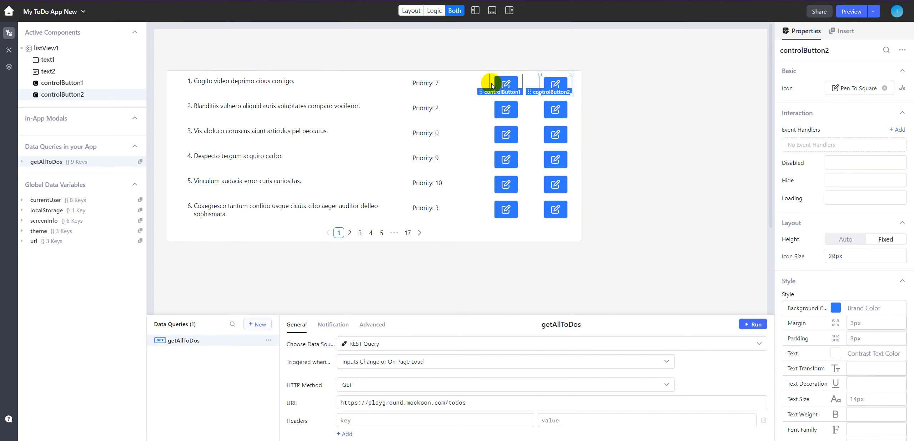
drag(493, 87, 468, 83)
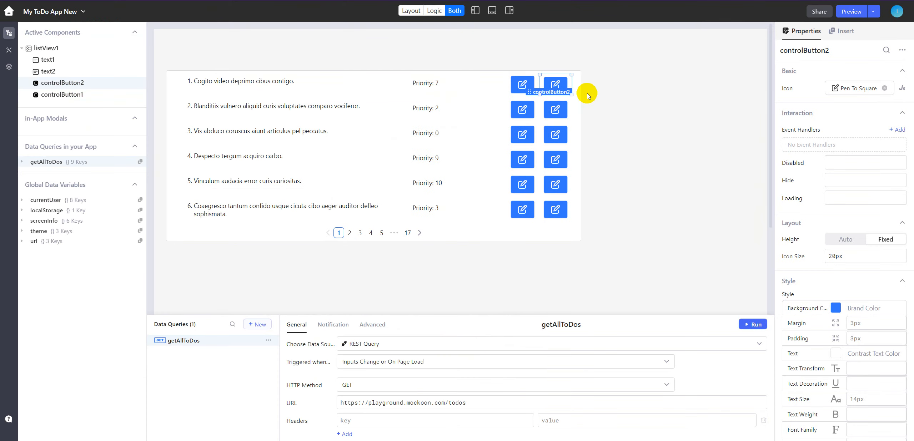
- Replace the duplicated button's pen icon with the deleteoutlined trash icon, found by searching the icon library for "delete"
click(884, 87)
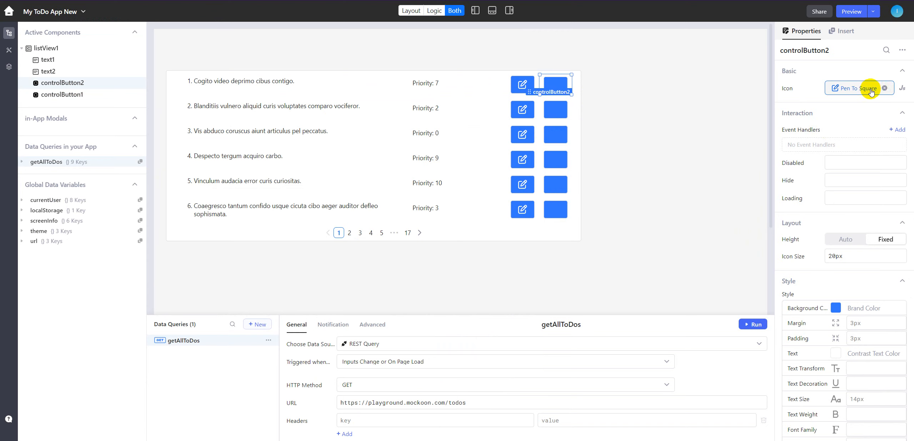
click(850, 91)
click(609, 35)
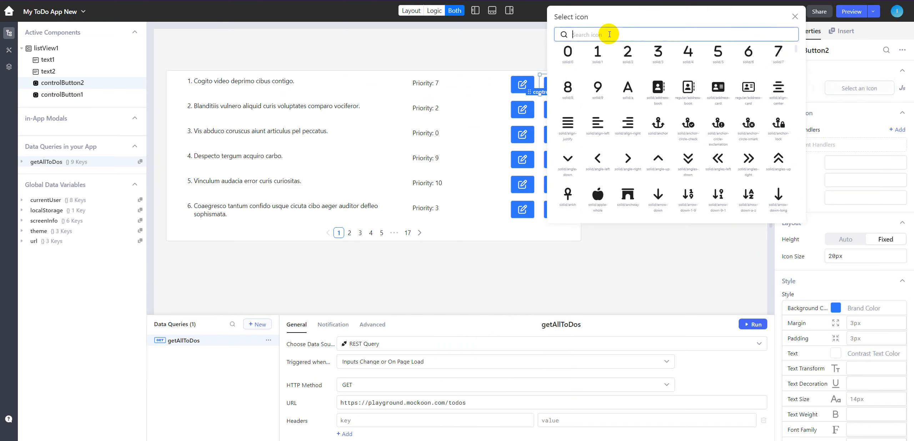
text(tra)
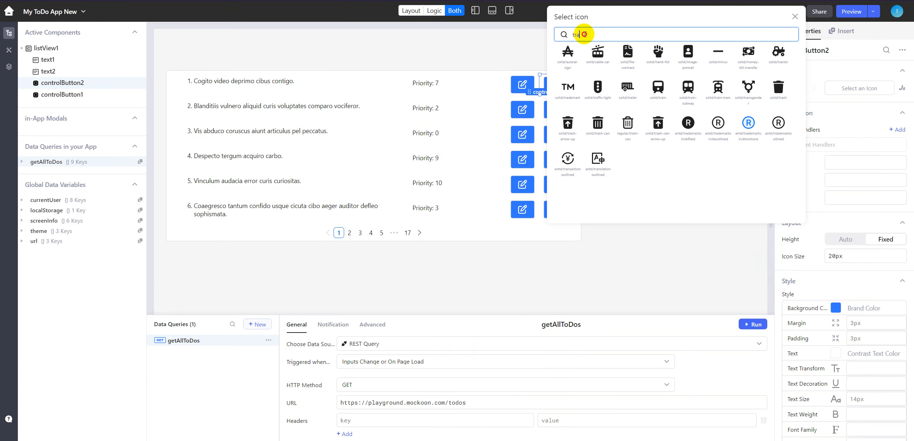
text(delete)
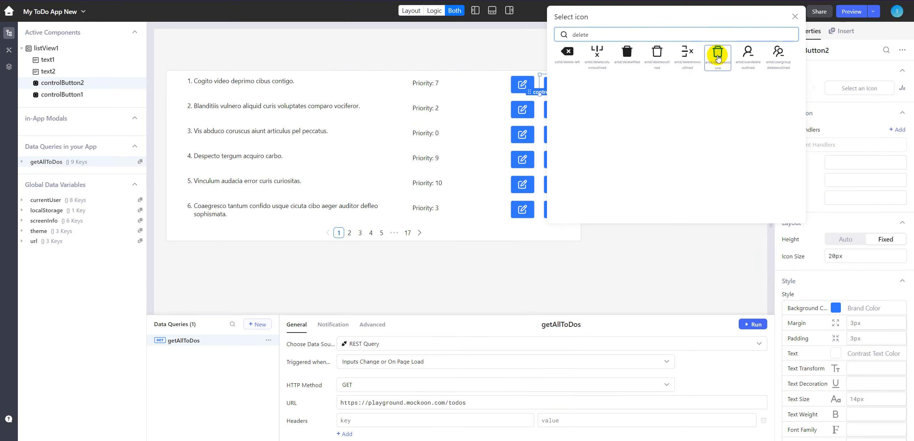
click(661, 56)
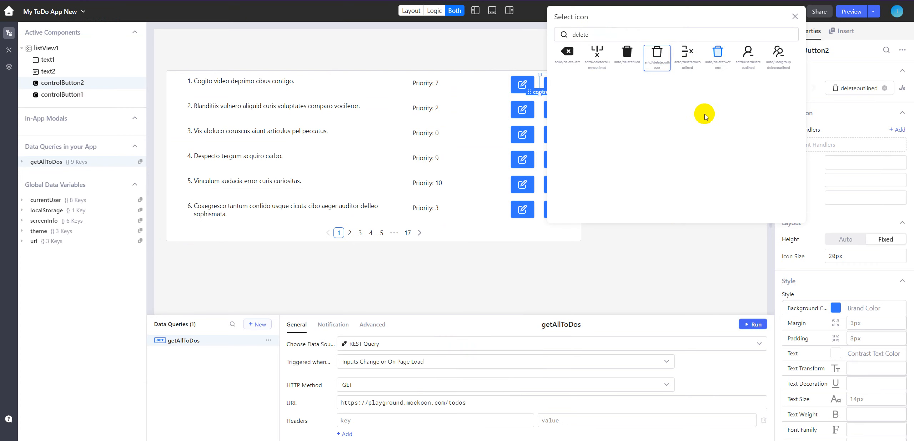
click(693, 252)
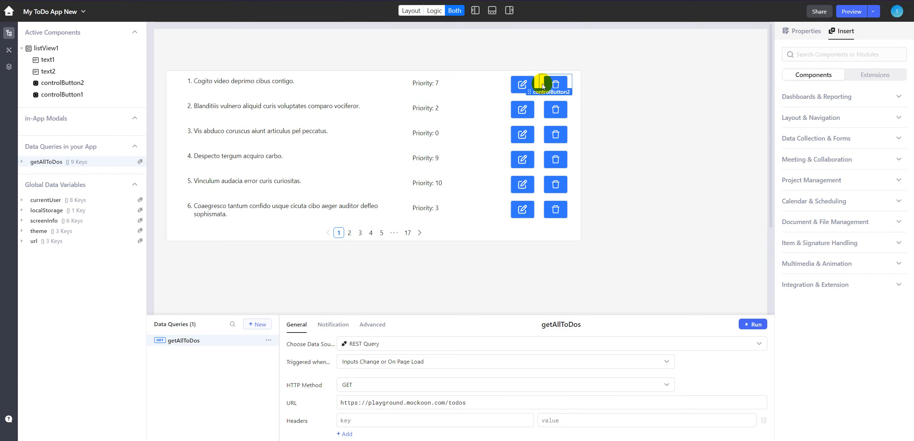
- Set the delete button's background to the preset light red colour
click(509, 85)
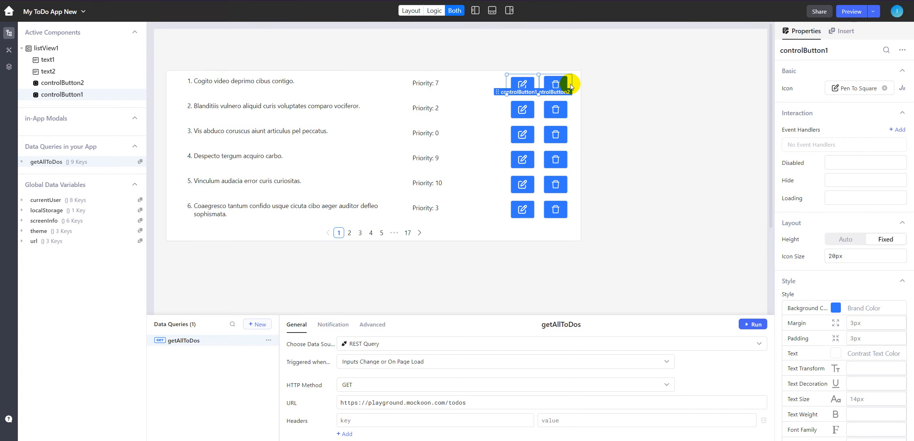
click(570, 86)
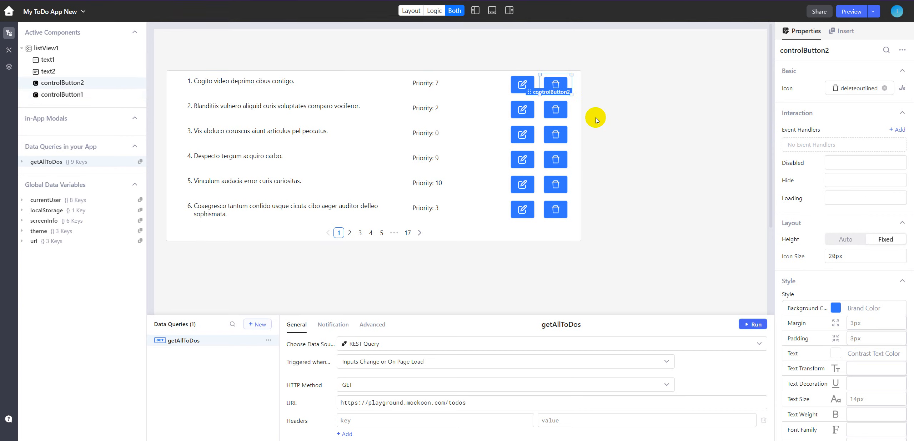
click(835, 308)
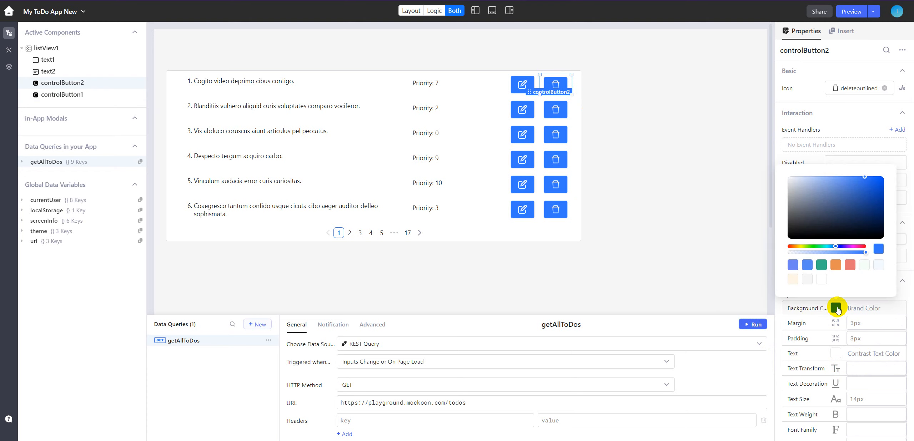
click(851, 267)
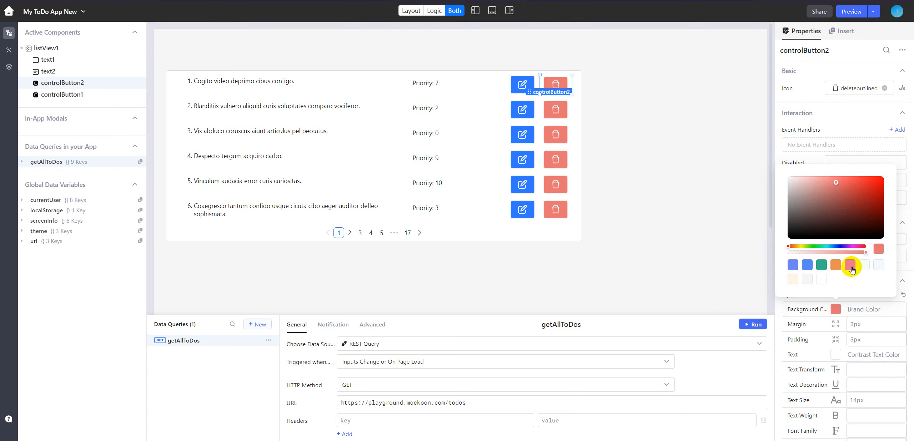
click(668, 170)
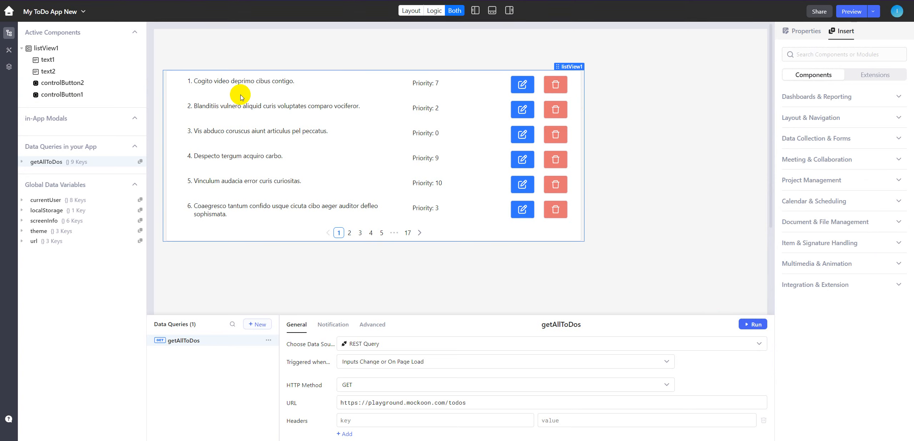
- Try a page size of 60 in the list view's pagination and set it back to 6
click(256, 84)
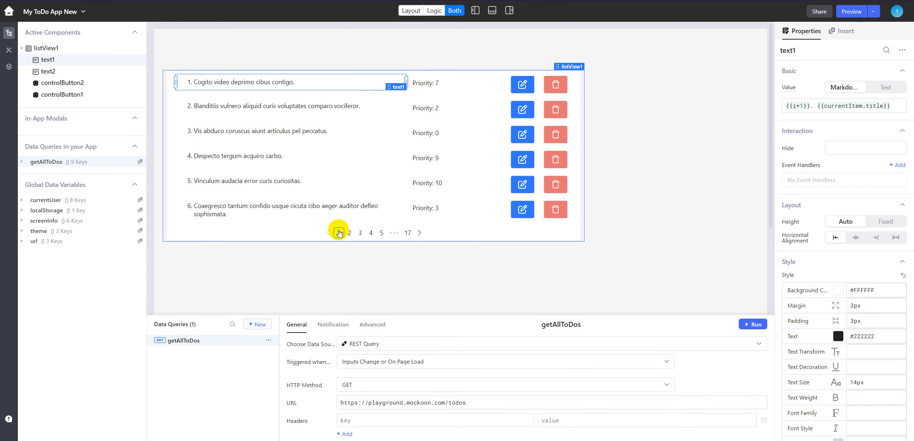
click(195, 239)
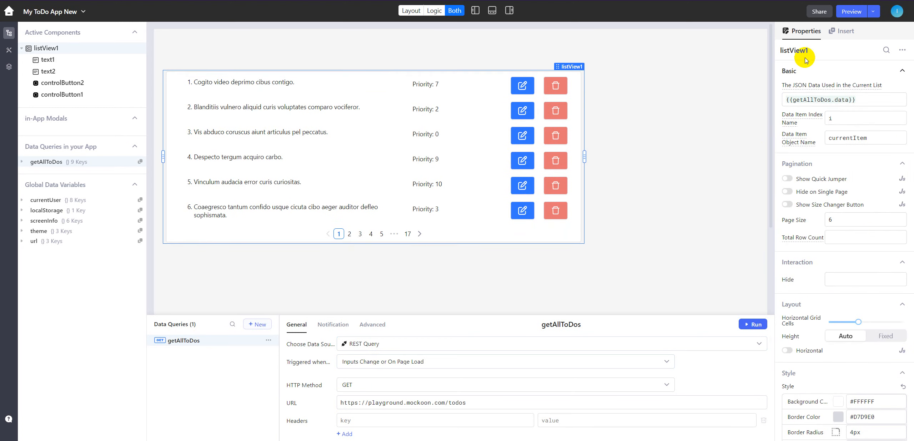
scroll(828, 317, down, 4)
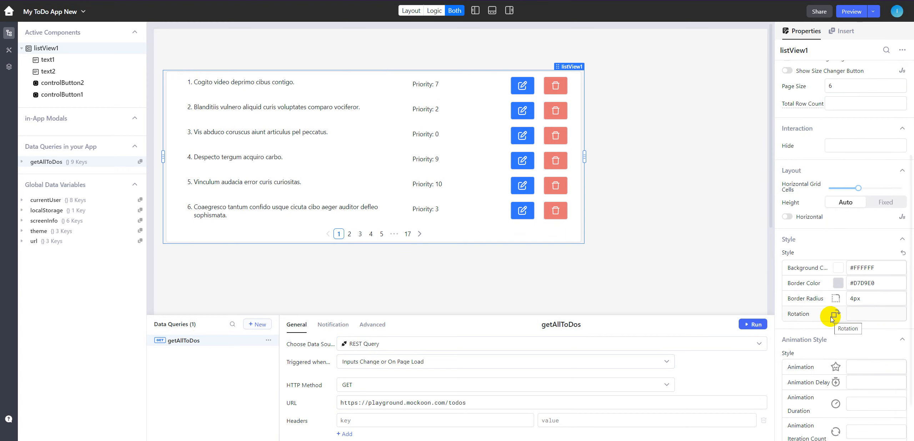
scroll(855, 250, up, 3)
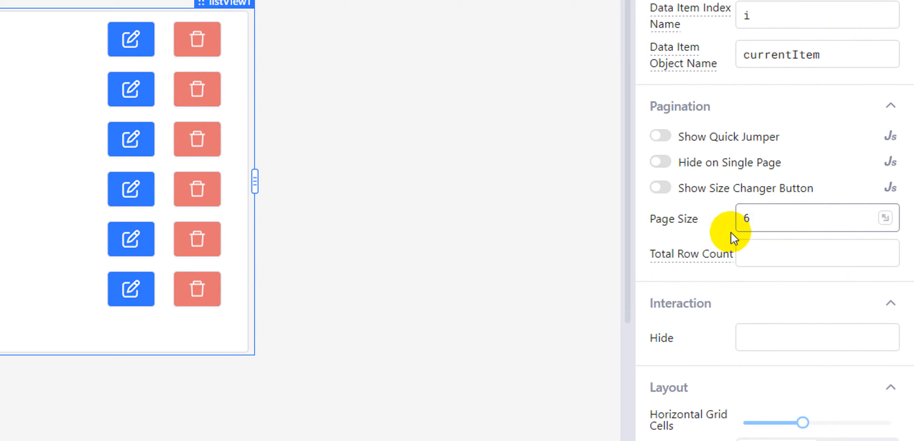
click(765, 218)
click(760, 218)
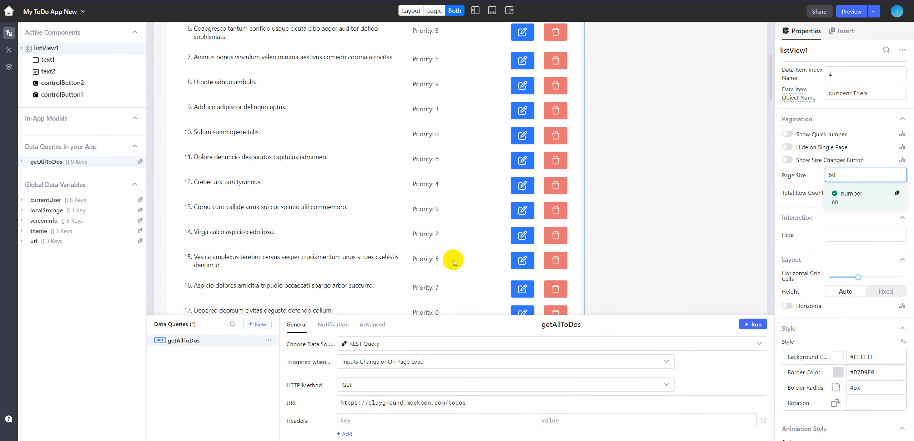
scroll(453, 260, down, 5)
scroll(453, 260, up, 10)
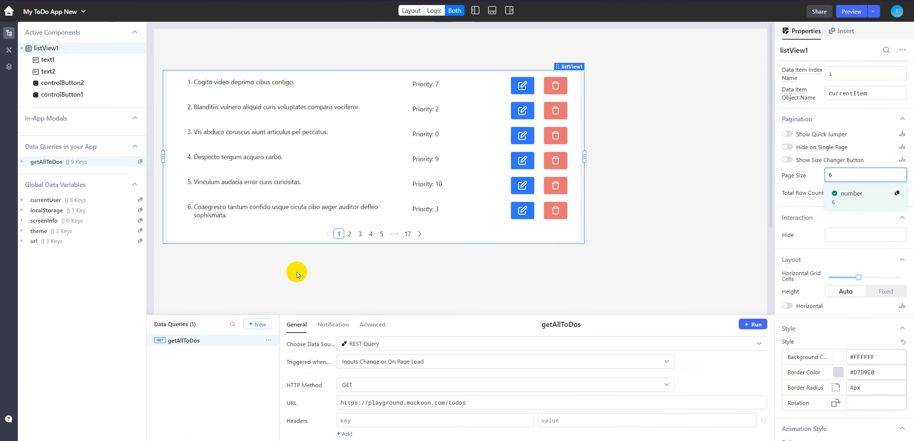
- Check the list view's pagination by viewing pages 2, 4, 3 and 17, and return to page 1
click(350, 235)
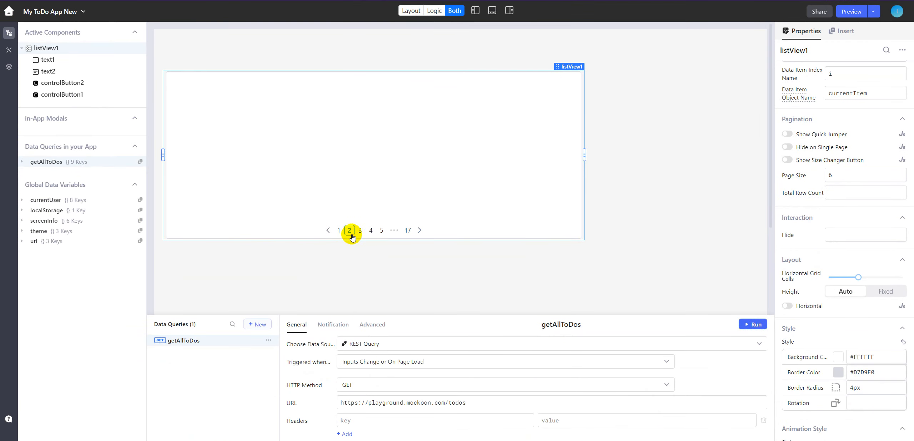
click(371, 231)
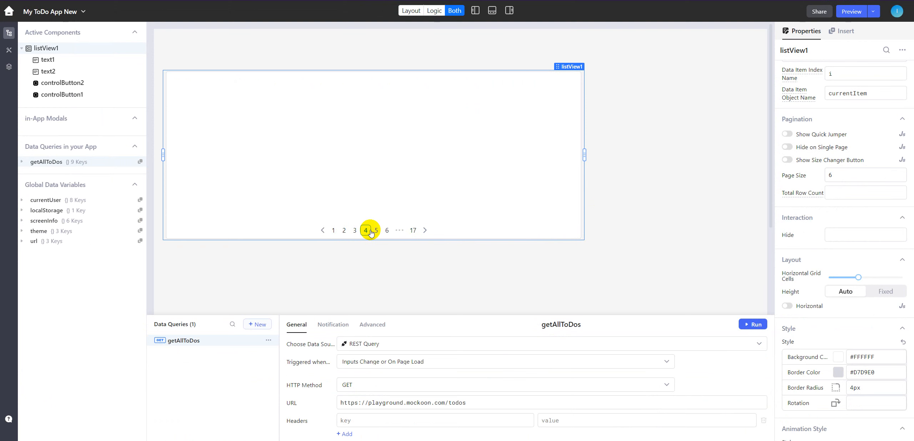
click(332, 234)
click(420, 234)
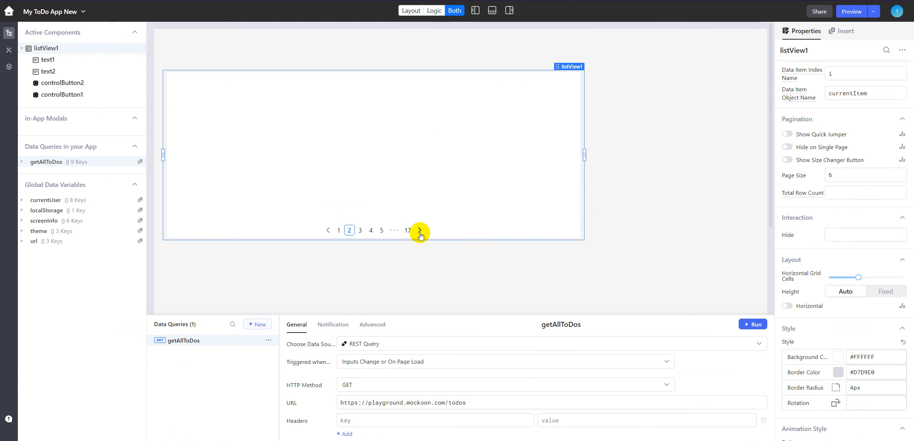
click(420, 235)
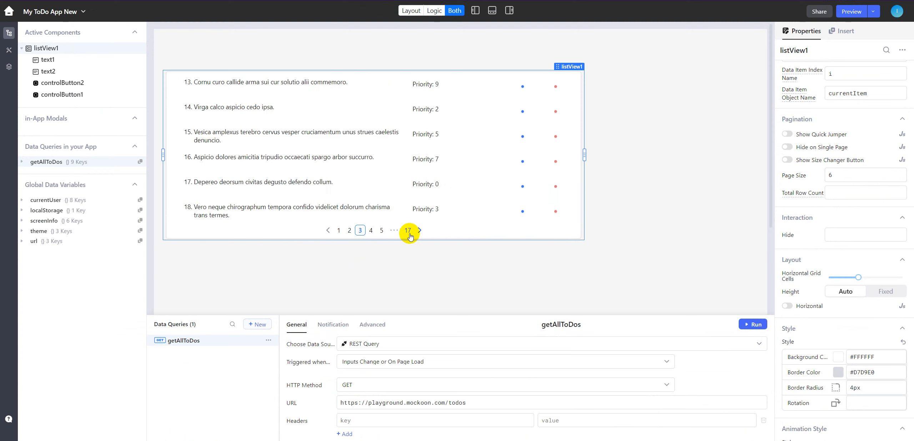
click(408, 238)
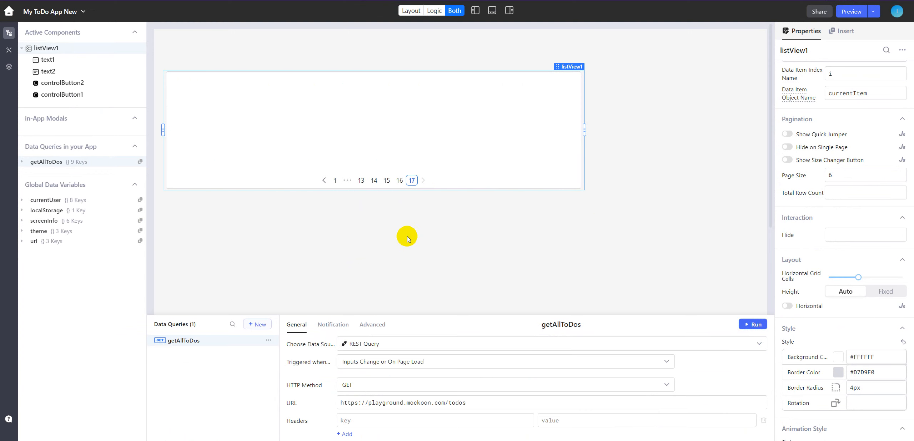
click(334, 182)
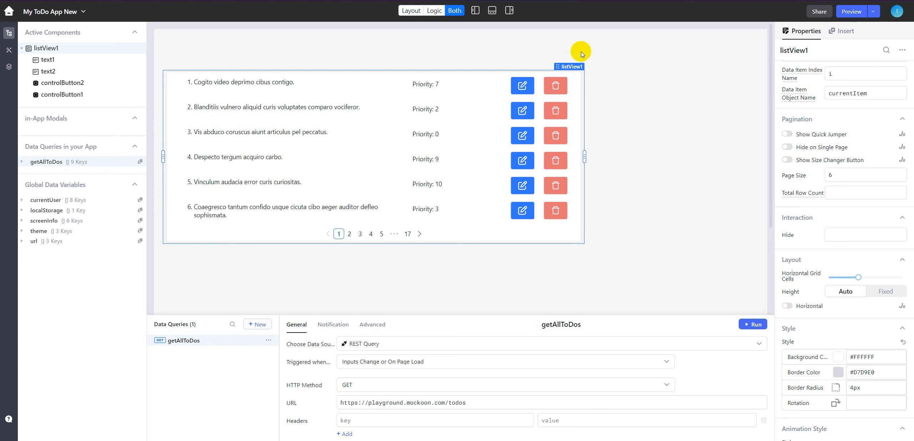
- Move the list view down to free space above it and place a Text Display component at the canvas's upper edge
drag(570, 66, 572, 230)
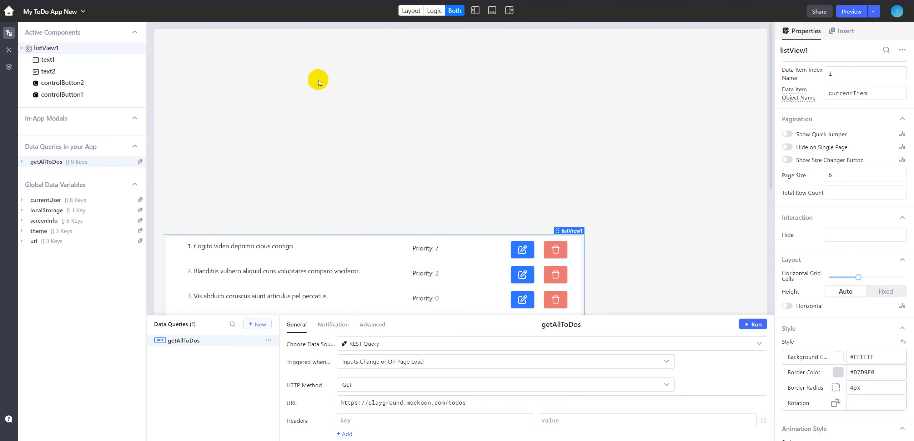
click(839, 38)
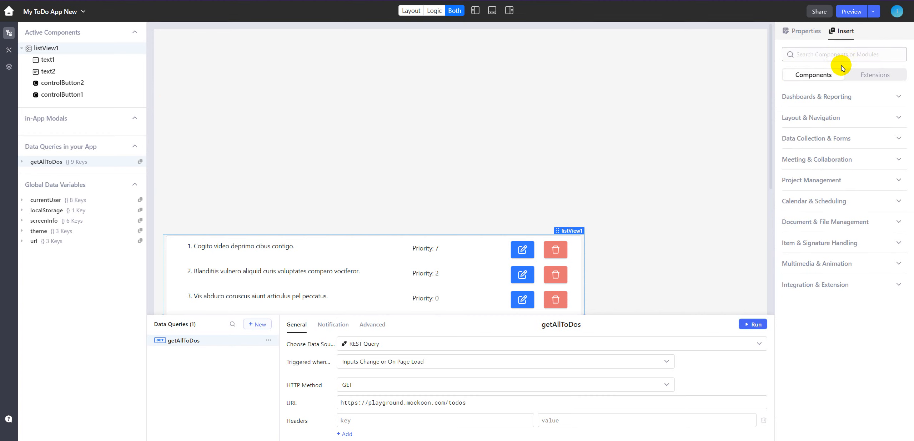
click(843, 57)
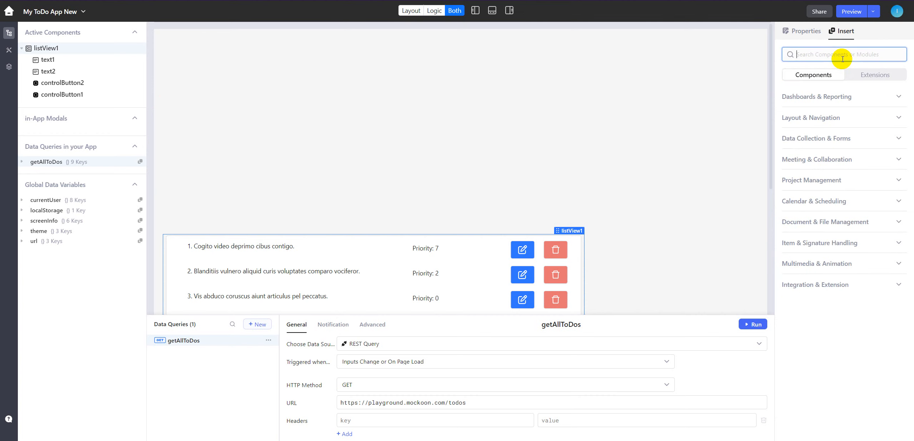
text(text)
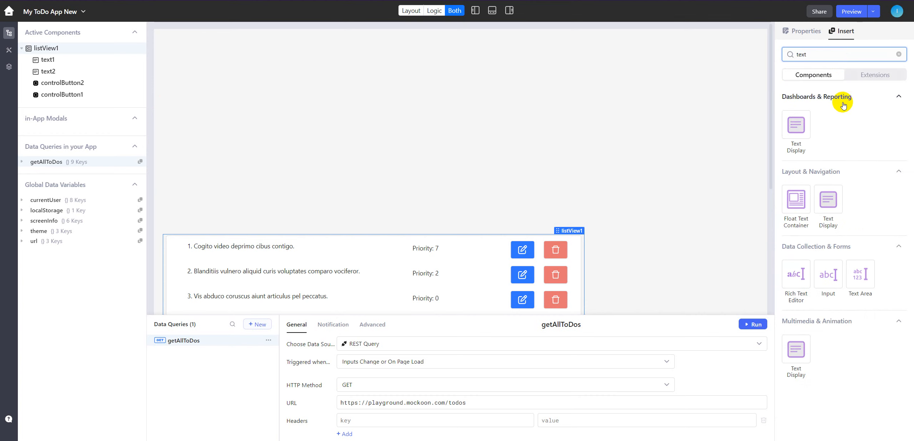
drag(796, 125, 245, 74)
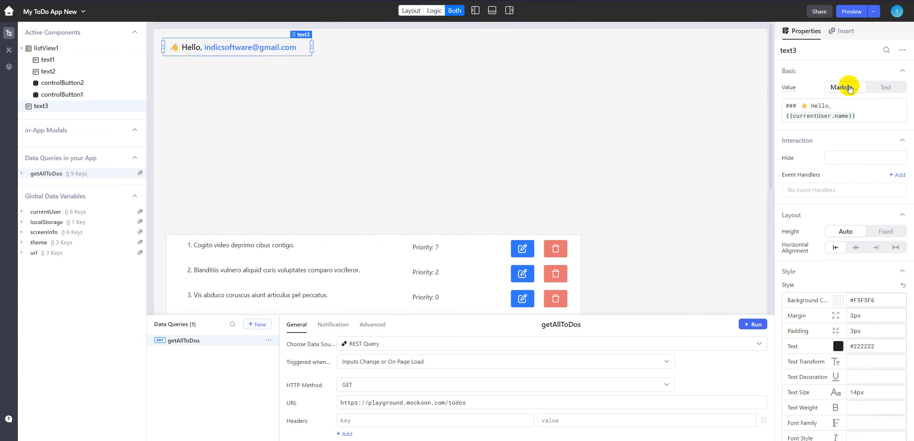
- Replace the new text component's value with the Markdown heading "# ToDo App"
click(874, 113)
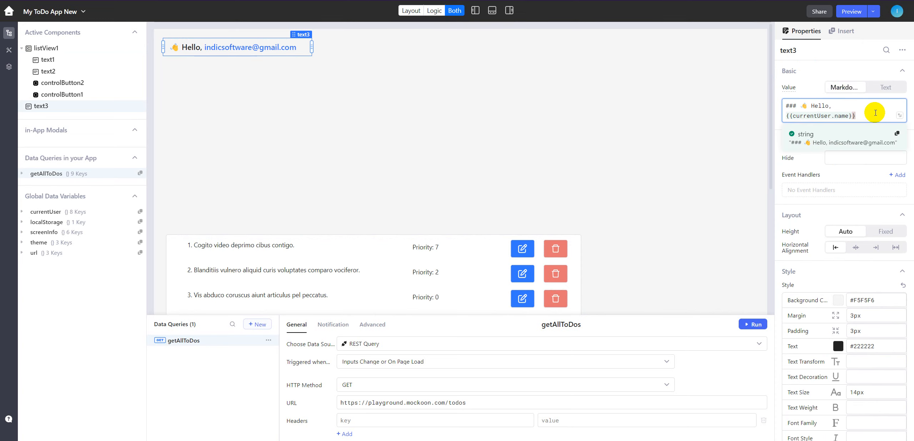
key(ctrl+a)
text(#)
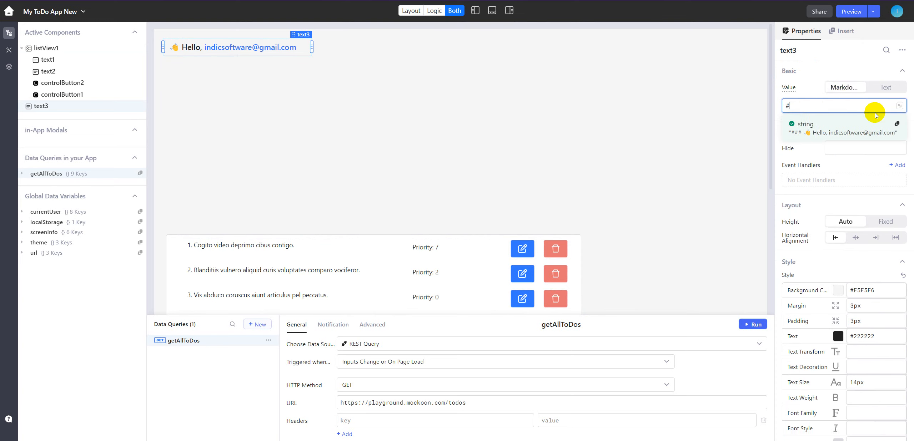
text(T)
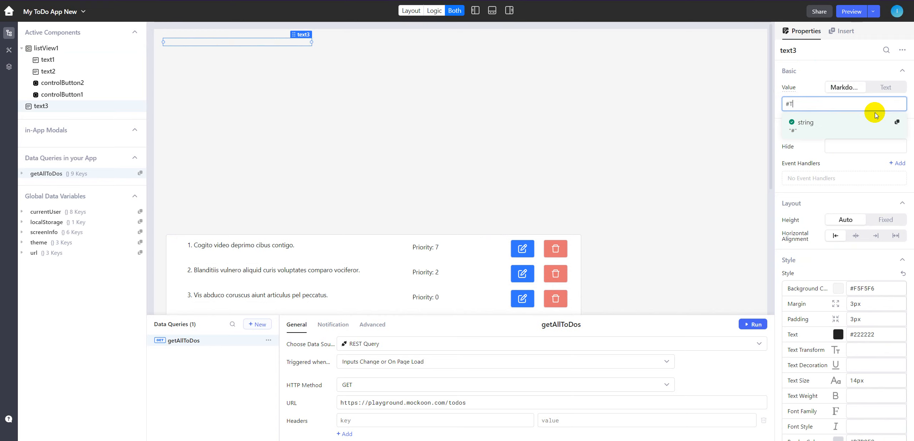
text(oDo App)
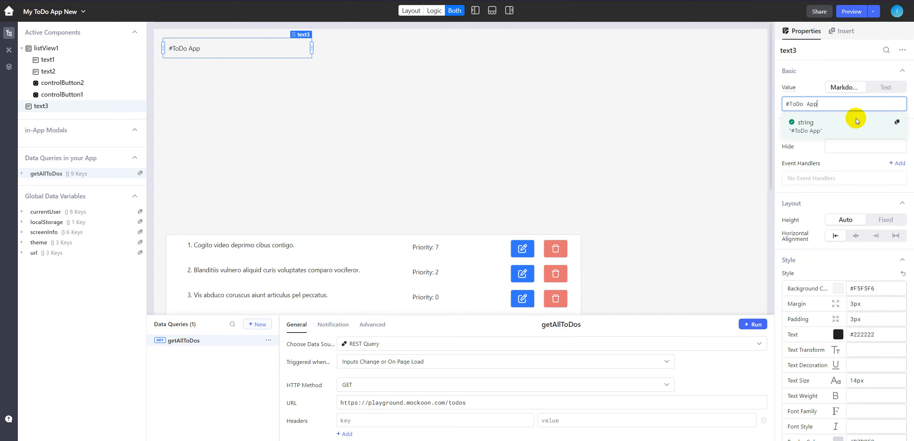
click(789, 104)
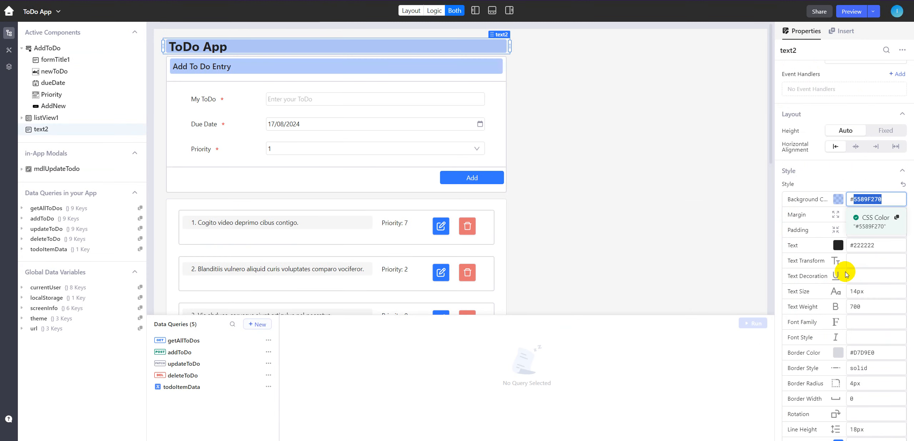
- Copy the background colour 5589F270 from the finished ToDo App's title and apply it as #5589F270 to the new title
click(867, 199)
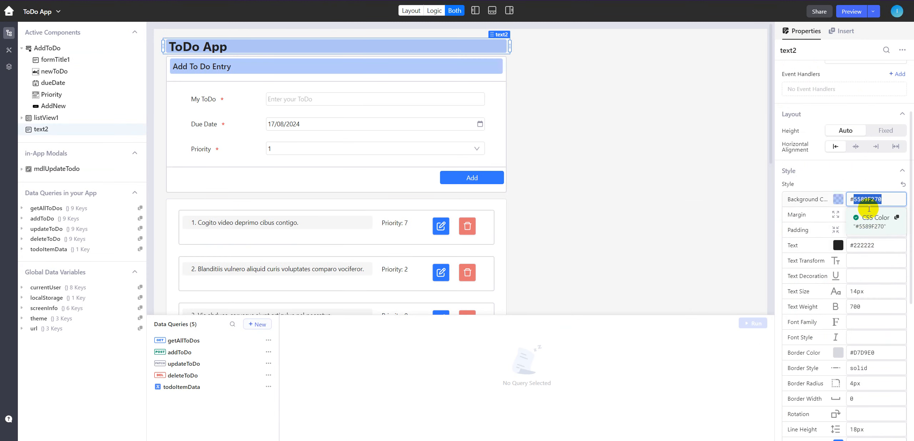
double_click(867, 199)
right_click(866, 199)
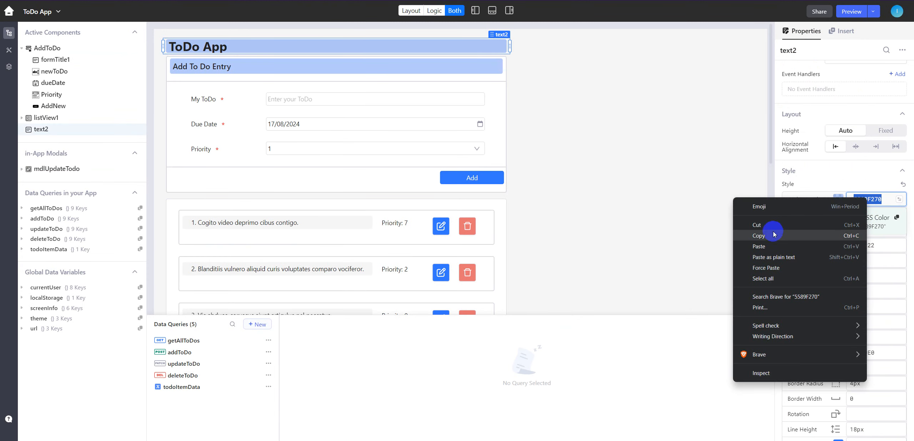
click(762, 231)
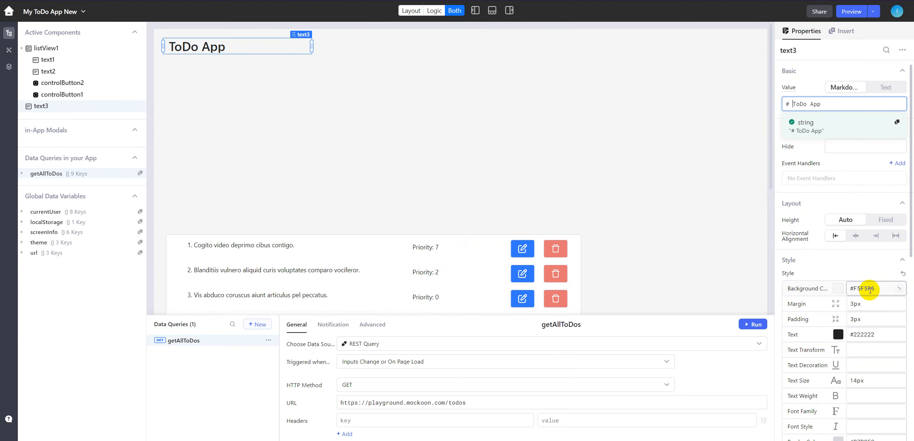
double_click(867, 289)
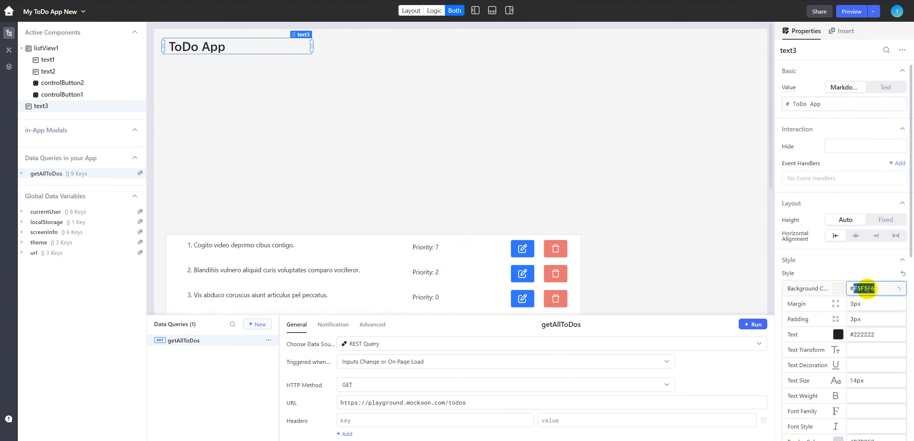
text(5589F270)
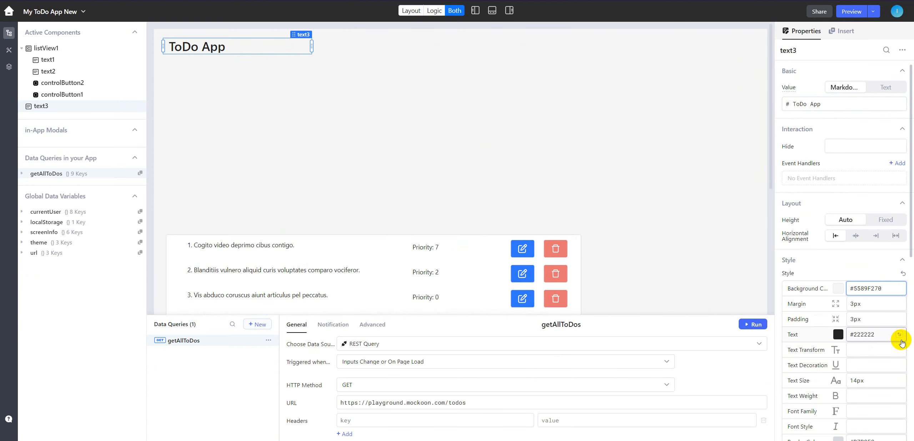
click(883, 332)
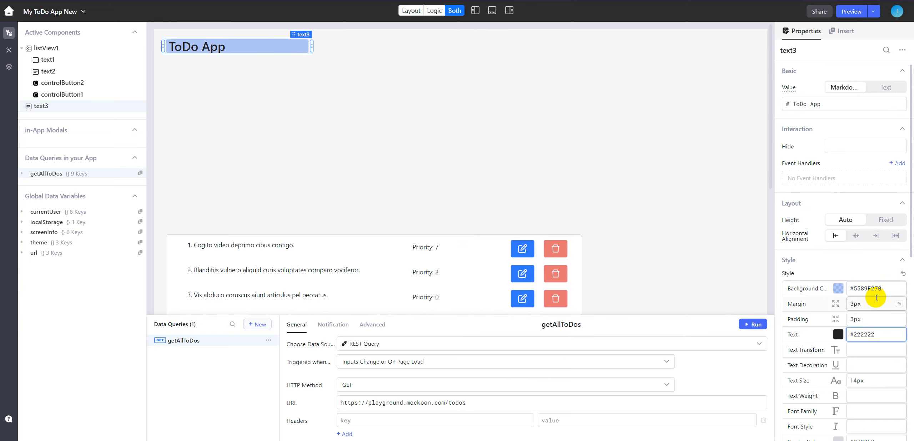
click(836, 290)
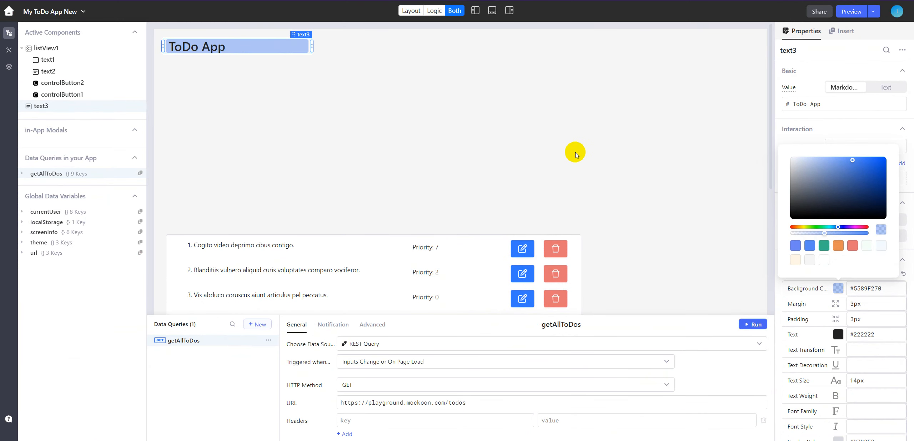
- Widen the ToDo App title to match the list view's width and set its text weight to 700
drag(312, 44, 731, 78)
drag(609, 95, 657, 85)
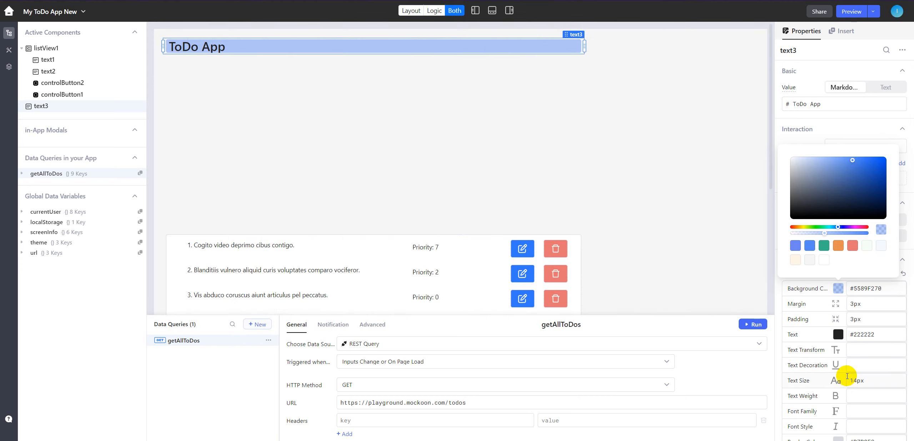
click(858, 384)
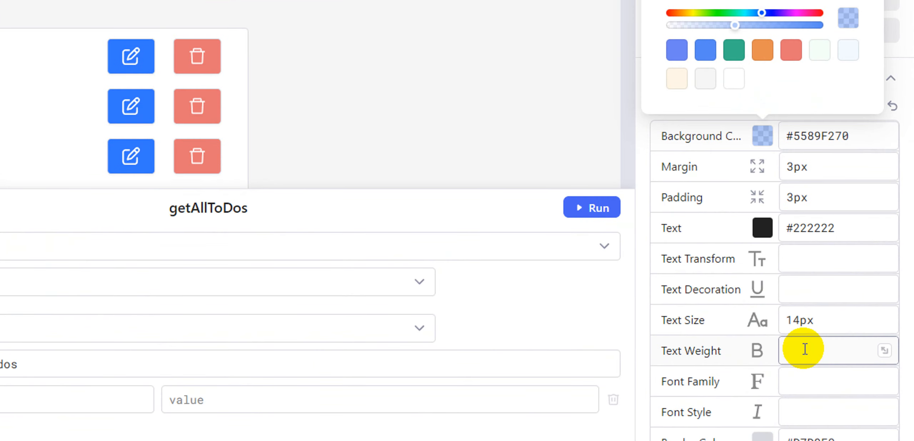
click(804, 350)
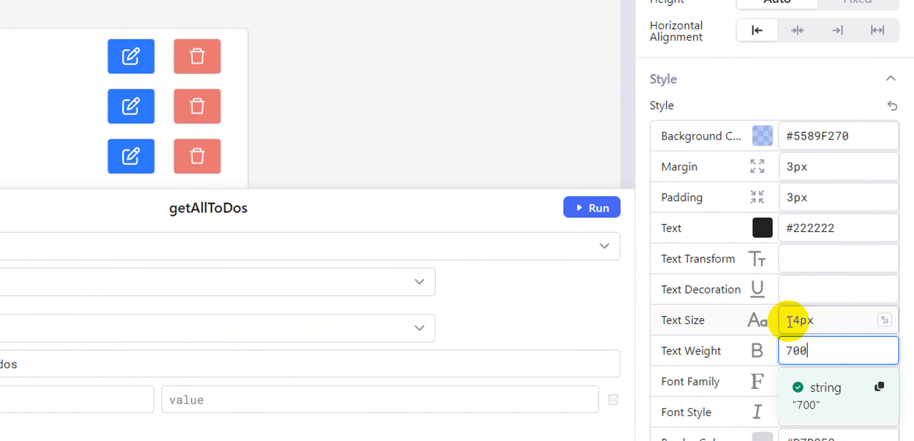
click(796, 317)
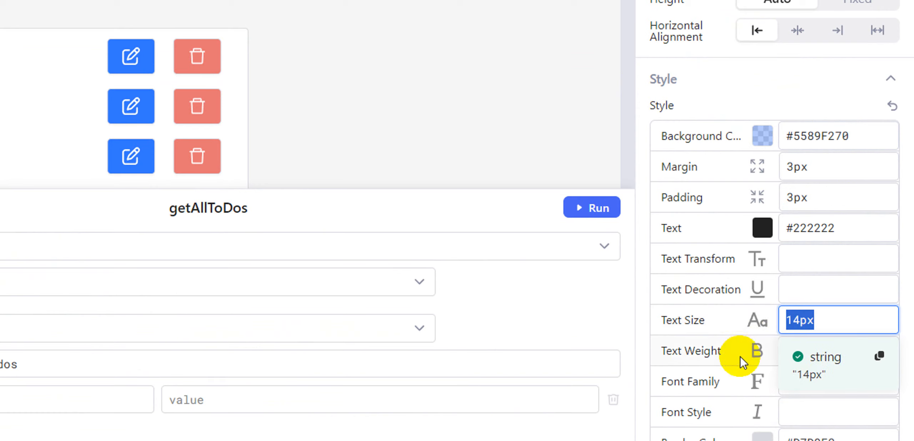
click(681, 351)
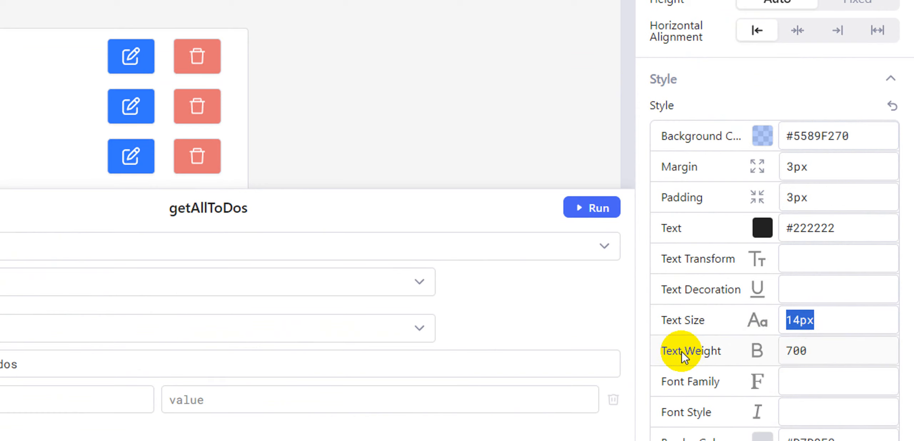
click(791, 351)
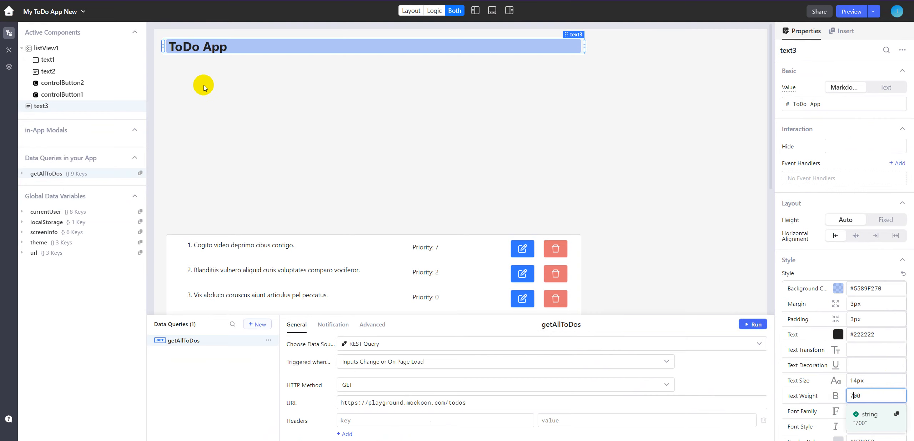
- Insert a Form component between the title and the list view and widen it to match them
click(273, 80)
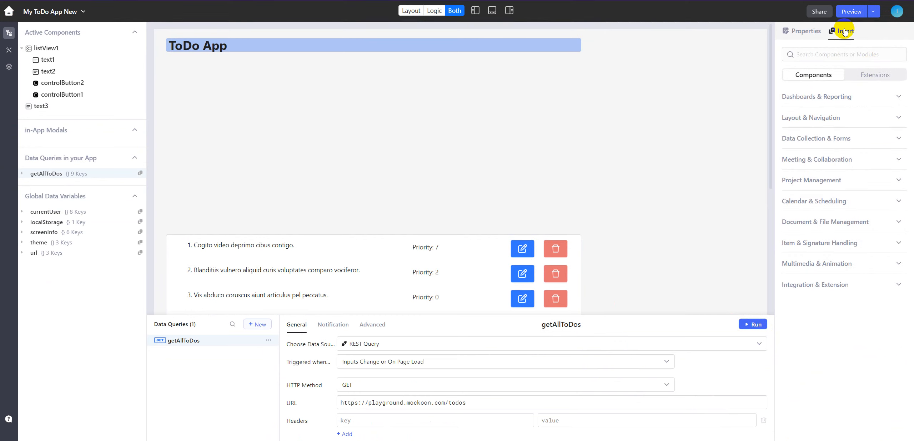
click(837, 54)
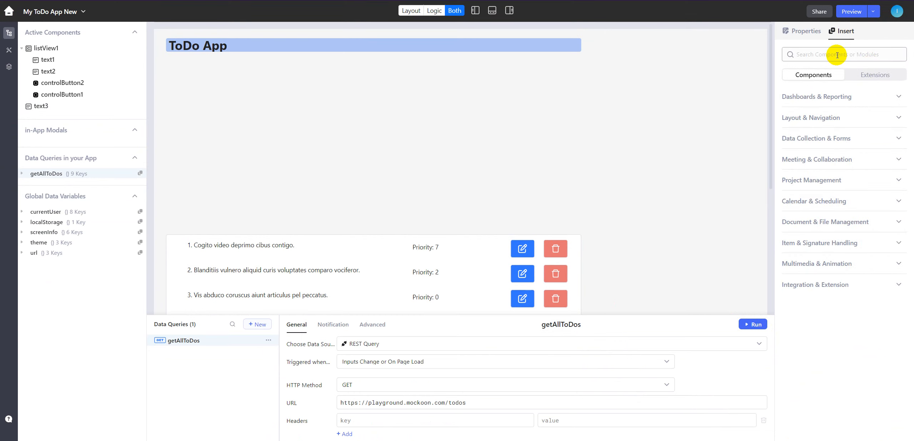
text(form)
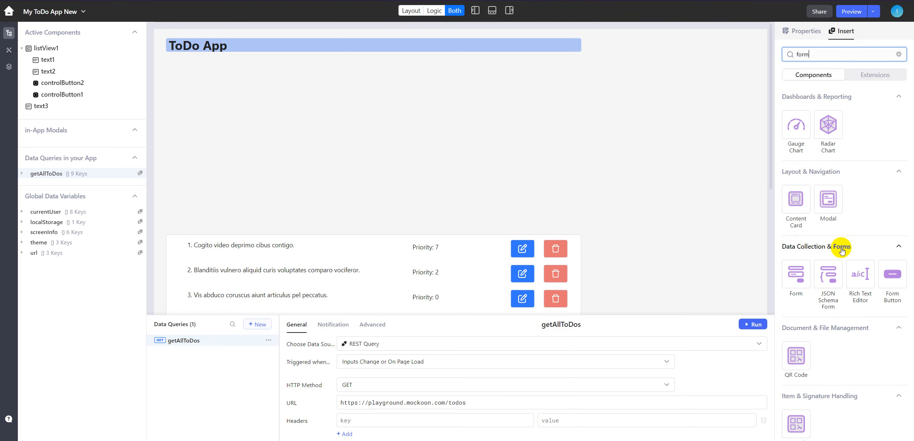
drag(795, 279, 304, 149)
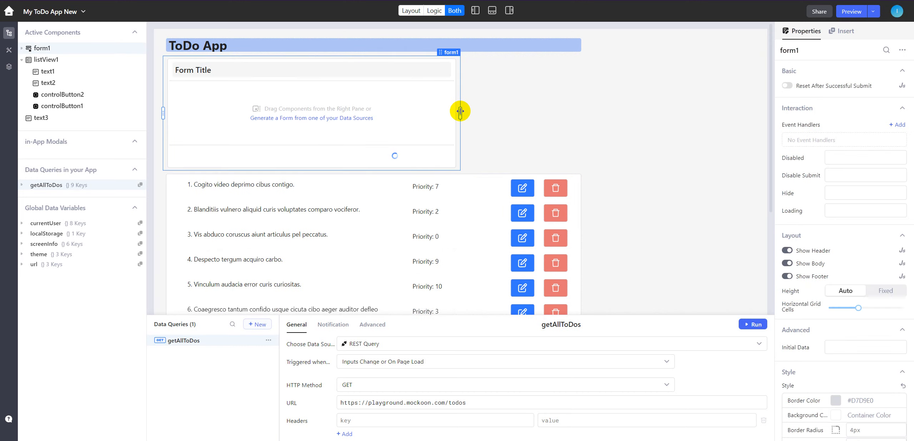
drag(460, 111, 585, 114)
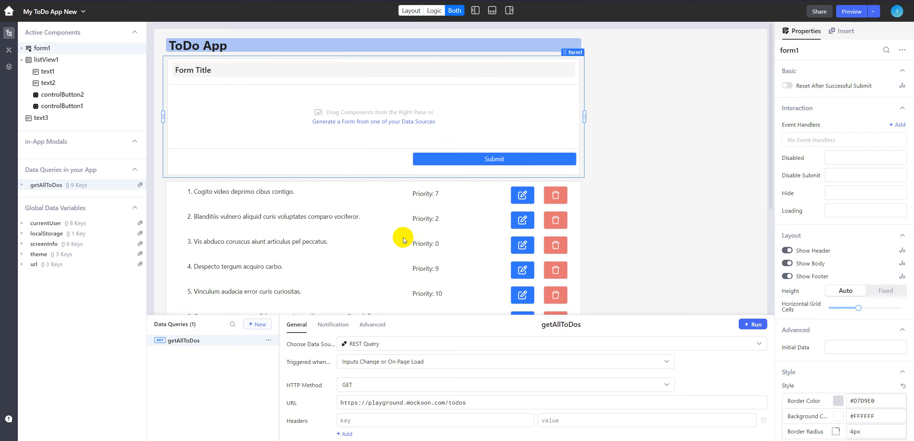
- Try hiding the form's header, footer and body, and show each of them again
click(788, 251)
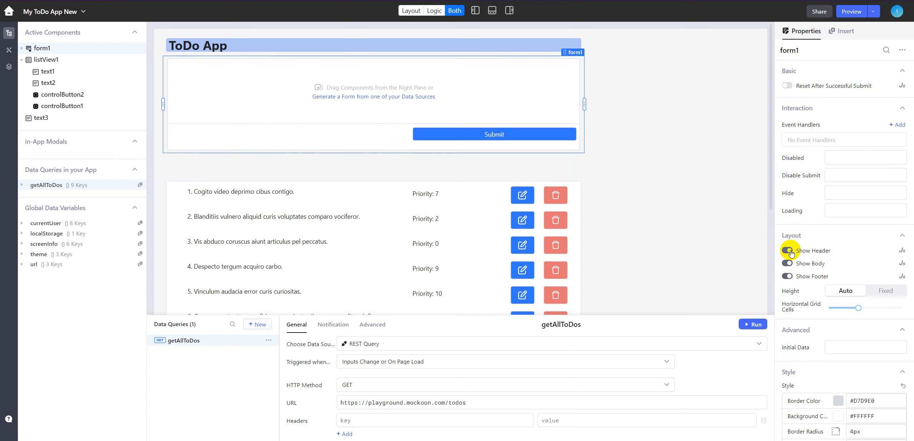
click(787, 277)
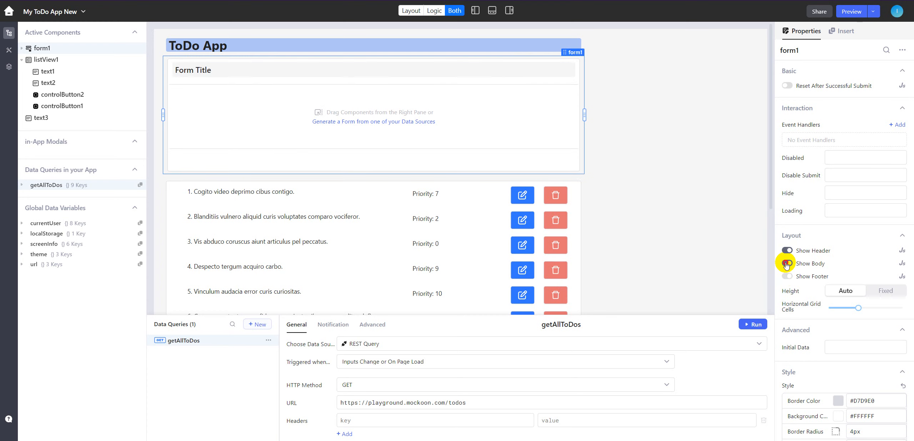
click(787, 264)
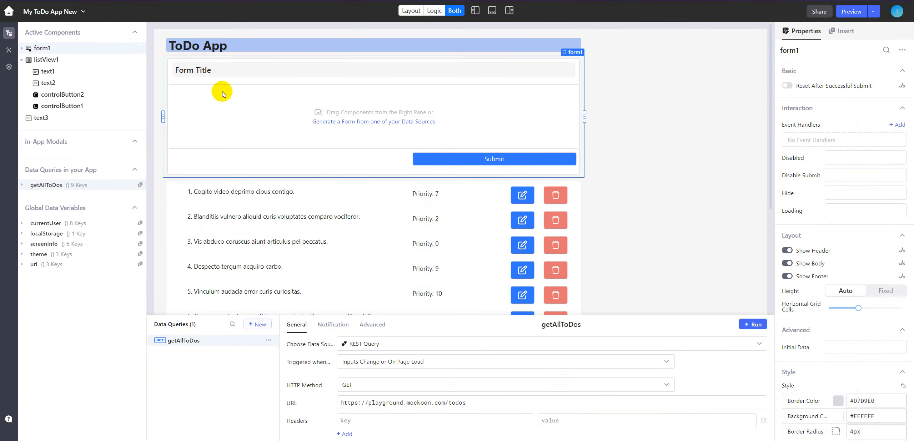
- Change the form's header title text to "### Add ToDo Entry"
double_click(204, 73)
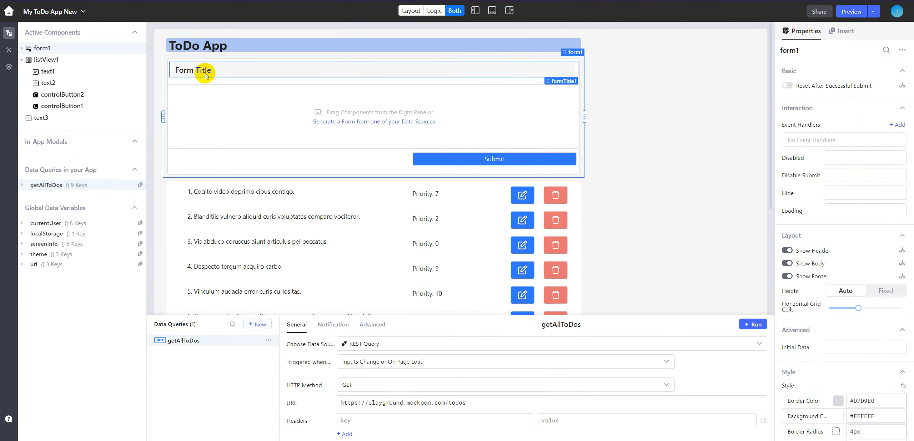
click(205, 72)
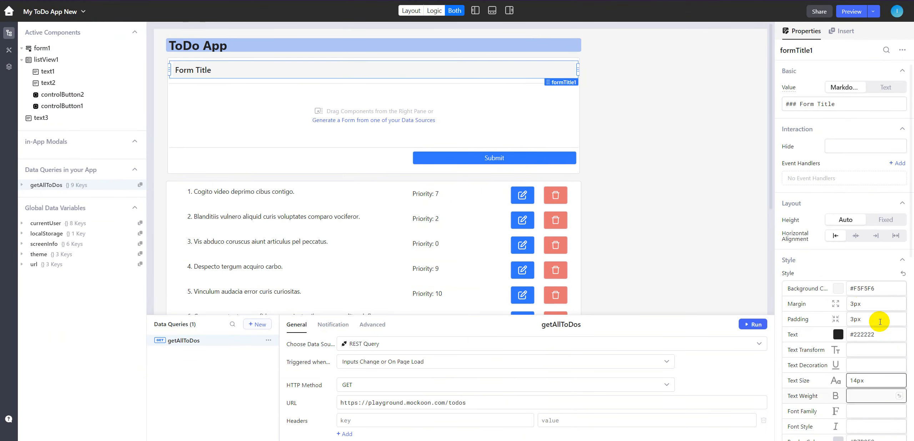
click(841, 104)
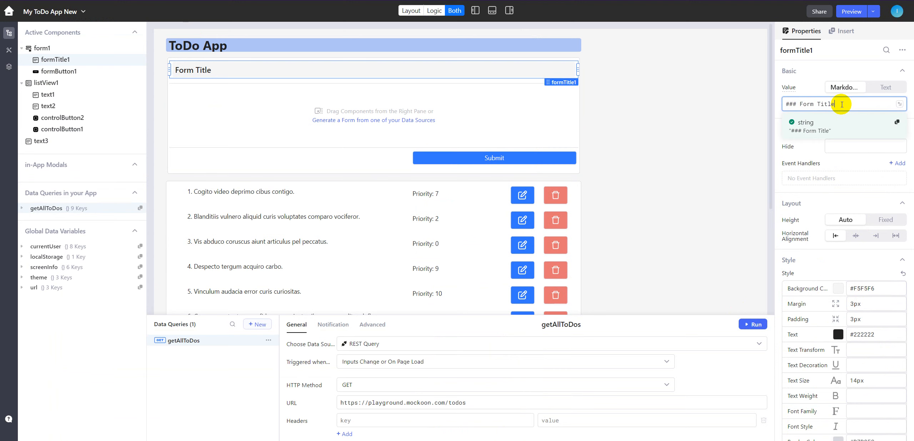
key(ctrl+shift+Left)
key(ctrl+shift+Left)
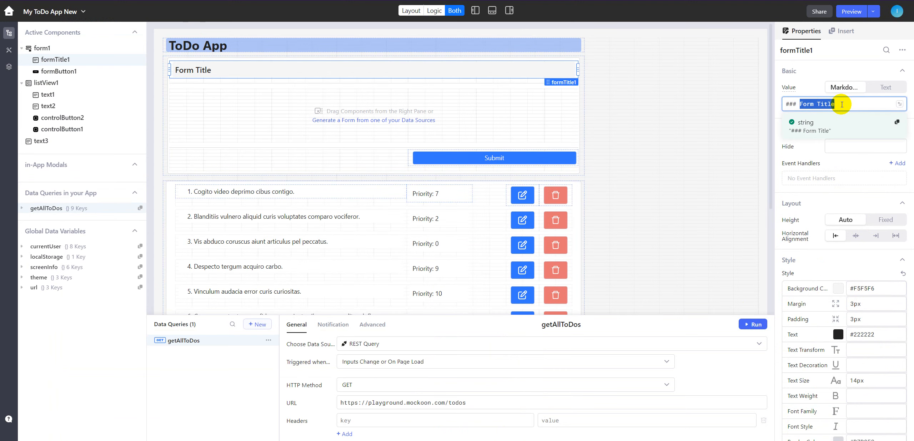
text(Add toDo Entry)
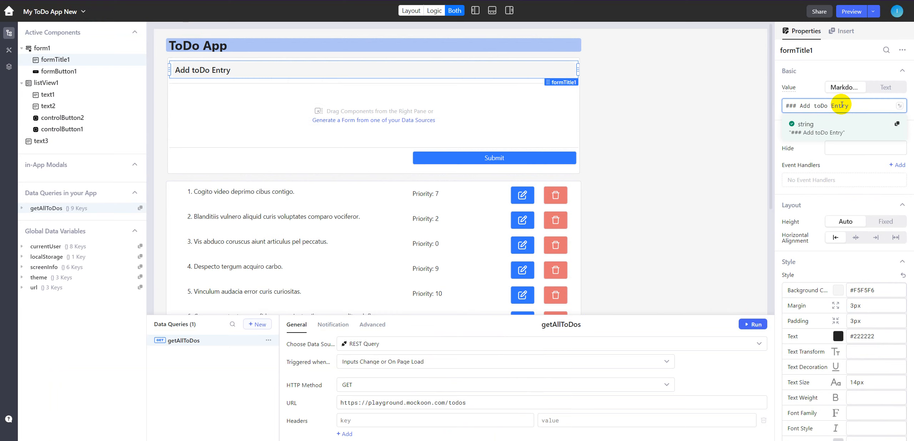
click(818, 105)
key(BackSpace)
text(T)
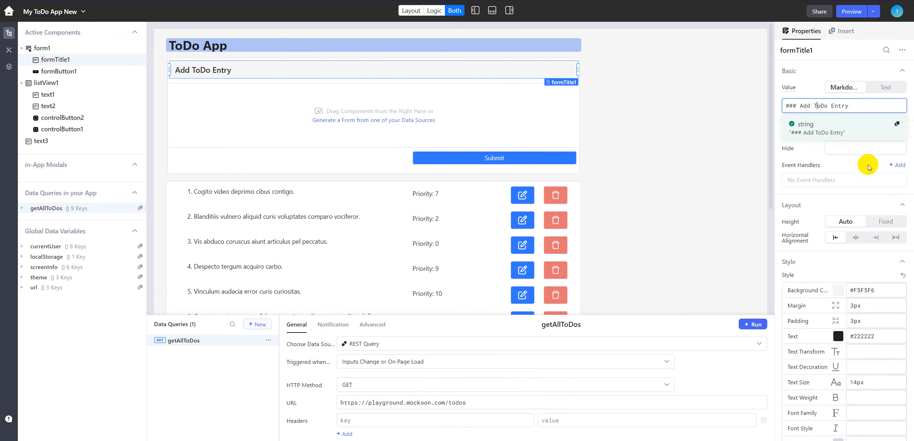
- Set the form title's background colour to #5589F270
double_click(870, 289)
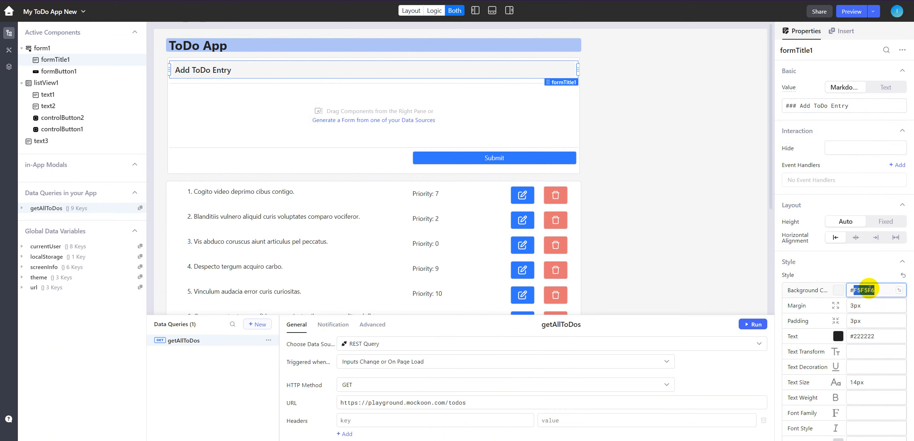
text(5589E270)
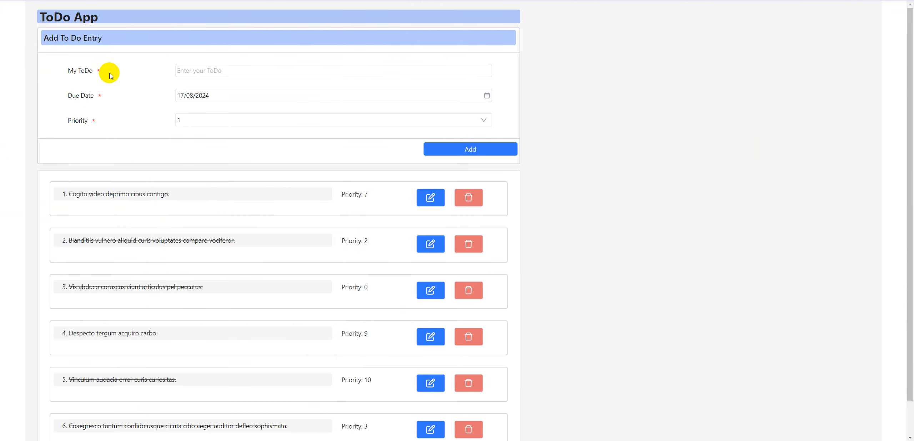
click(198, 71)
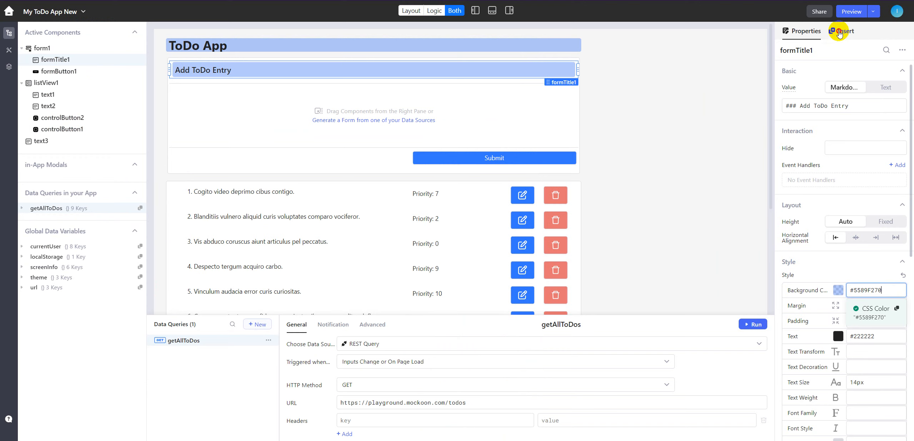
- Insert an Input component into the form body and widen it to the form's full width
click(841, 31)
click(833, 54)
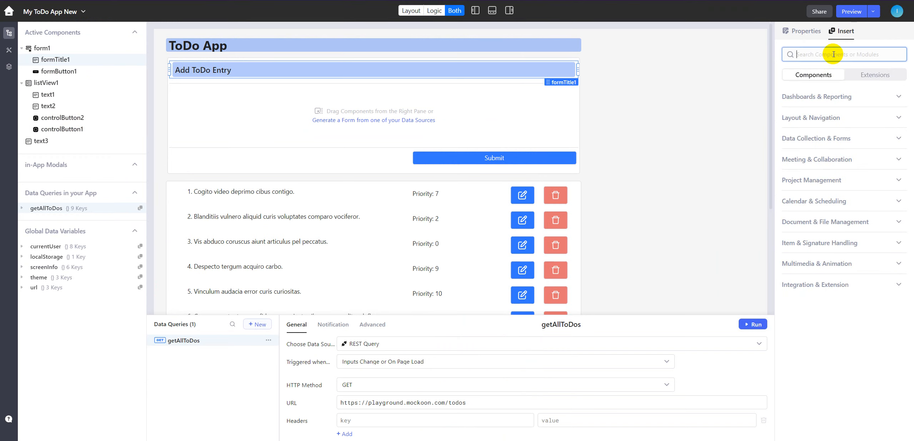
text(input)
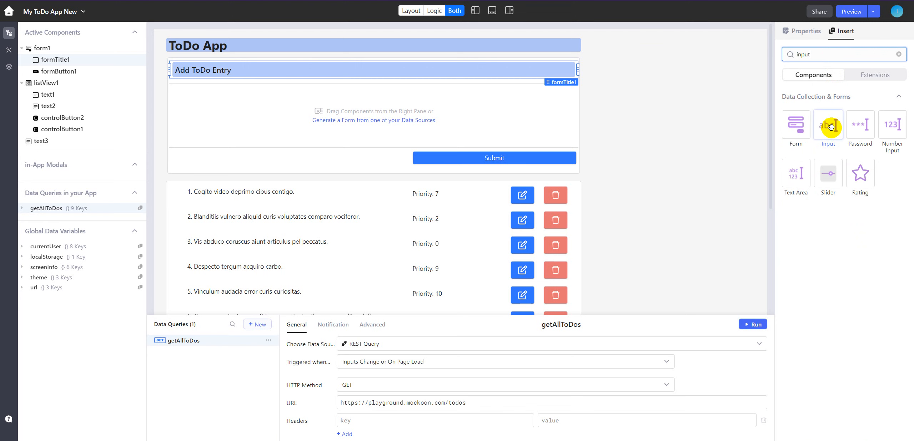
drag(830, 123, 252, 100)
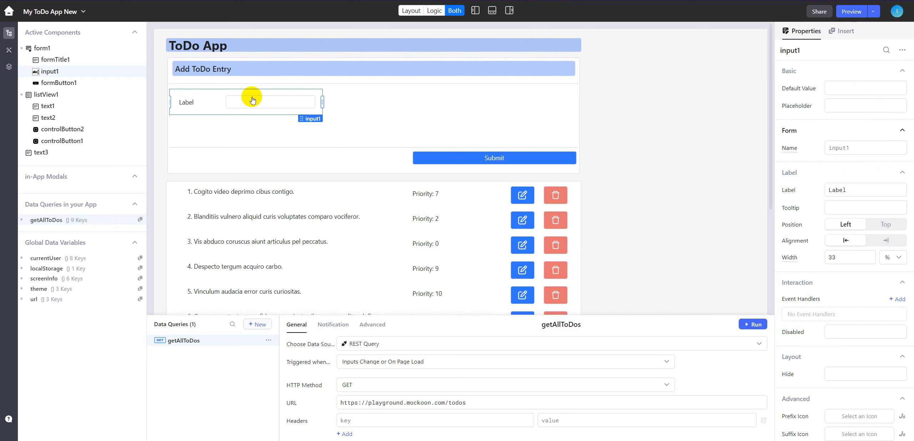
drag(324, 104, 754, 114)
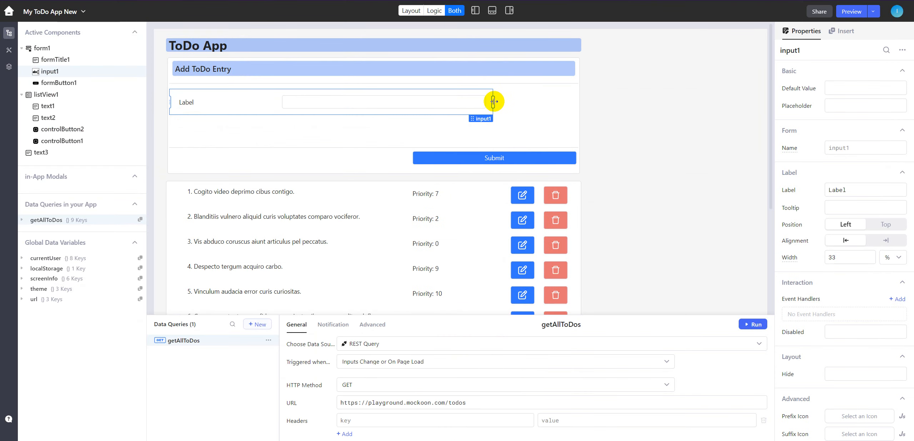
drag(493, 101, 578, 104)
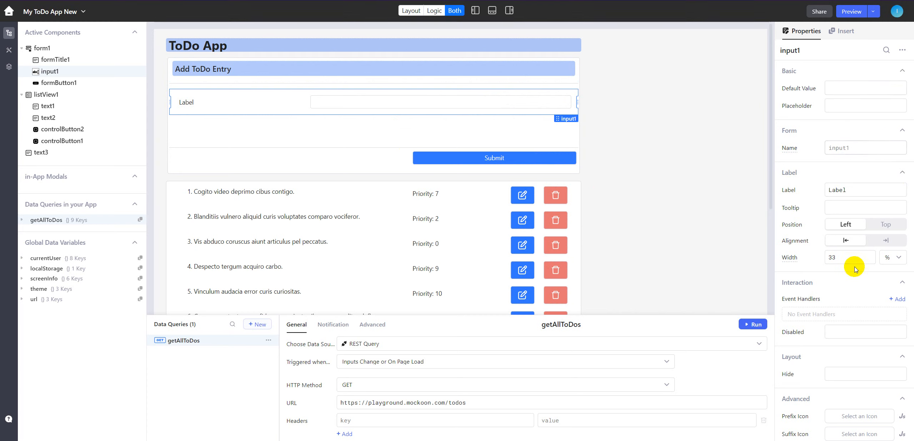
- Label the new input "ToDo Title" and make it a required field
scroll(850, 353, down, 3)
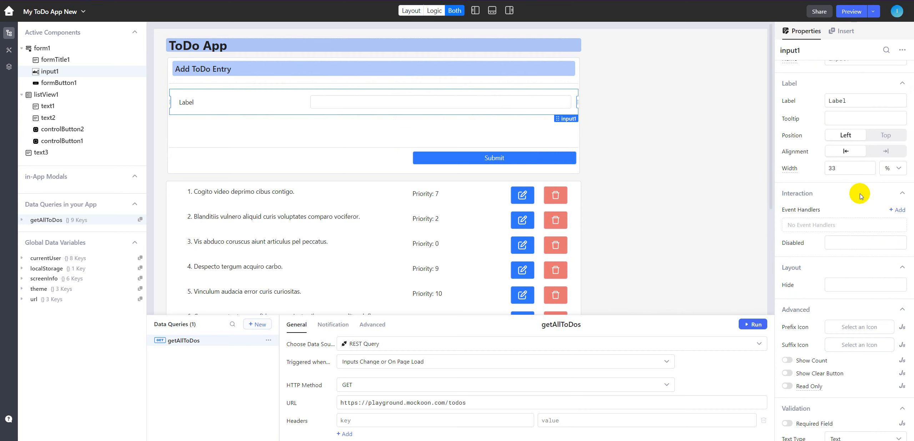
double_click(838, 103)
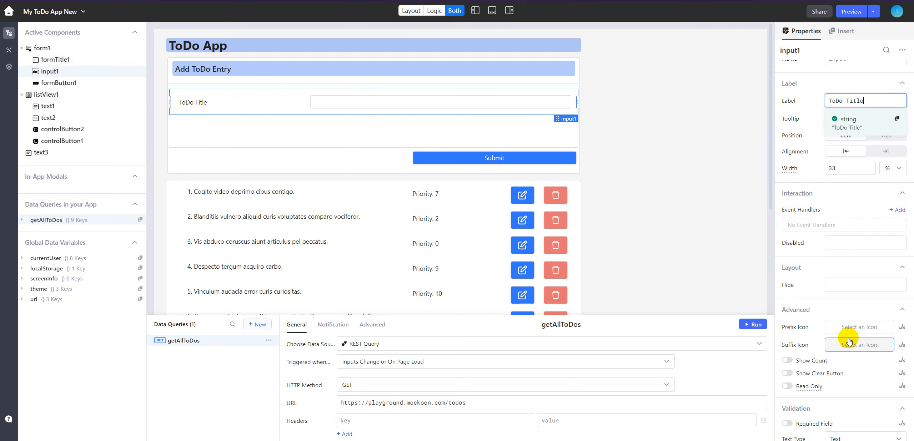
scroll(846, 374, down, 4)
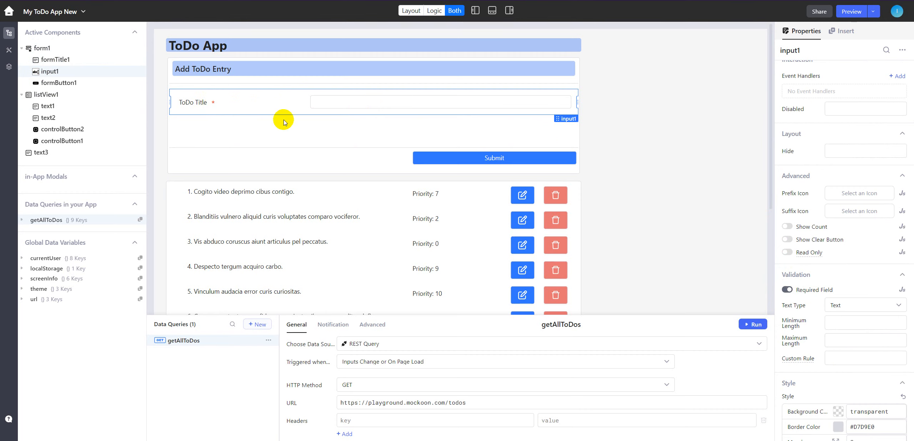
- Submit the form with the ToDo Title left empty to test the required-field validation
click(460, 162)
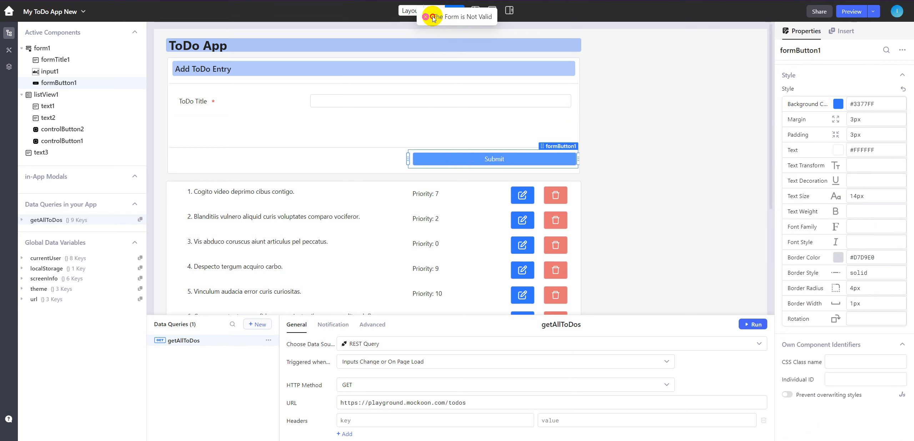
drag(432, 18, 492, 16)
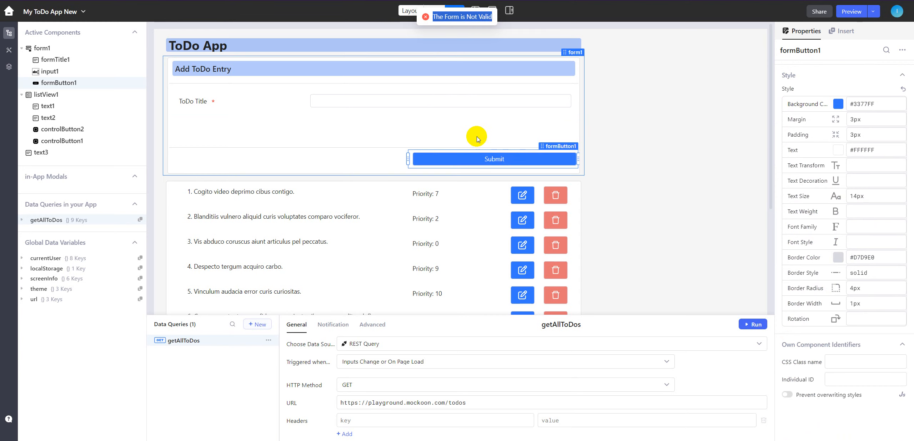
click(359, 136)
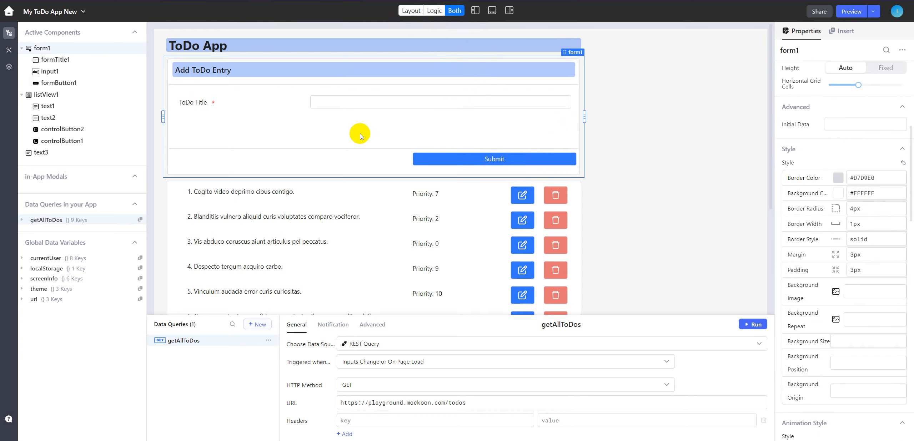
- Set the label width of the ToDo Title input to 20%
click(277, 103)
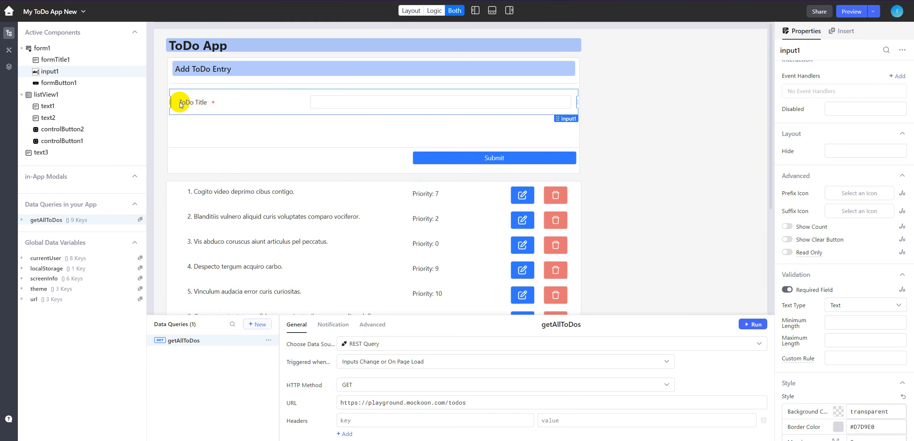
click(315, 102)
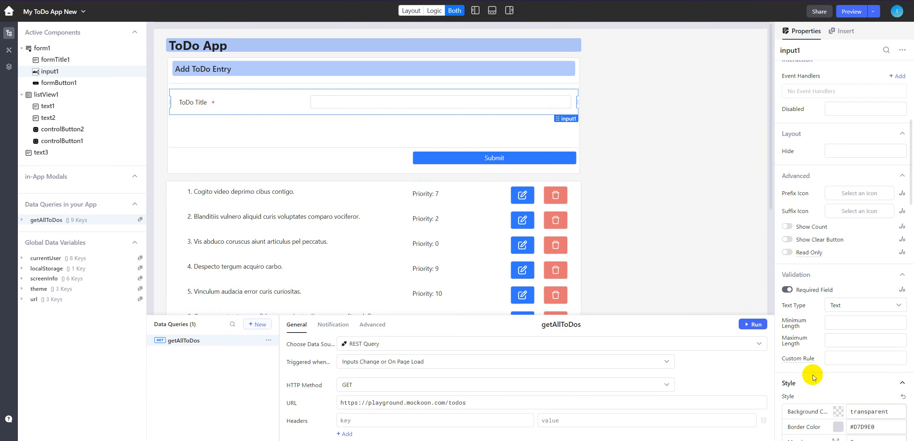
scroll(852, 213, up, 3)
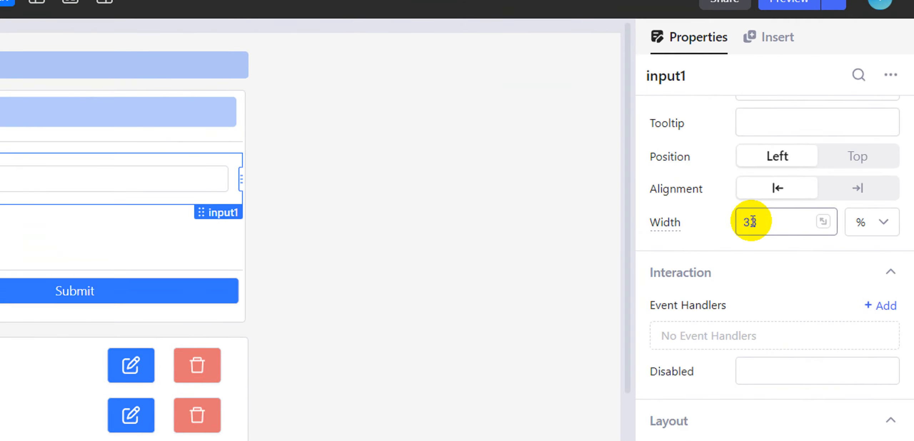
double_click(750, 222)
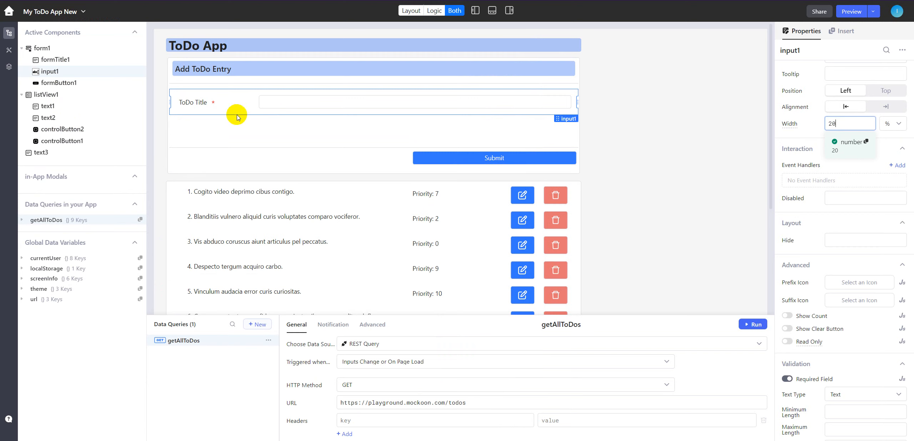
- Insert a Date component below the ToDo Title input and widen it to the form's full width
click(843, 34)
click(827, 53)
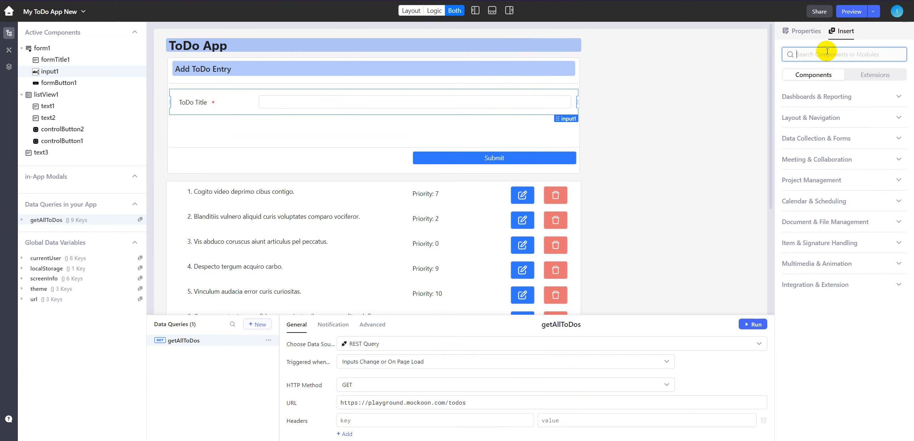
text(date)
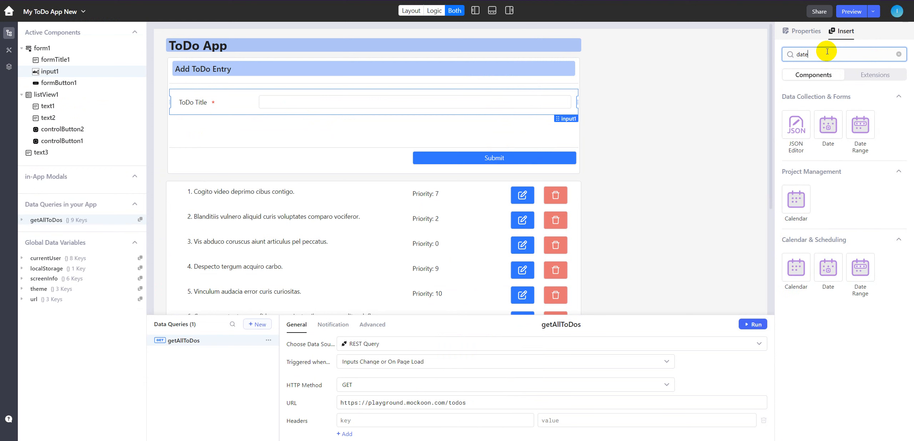
click(831, 128)
drag(831, 128, 251, 126)
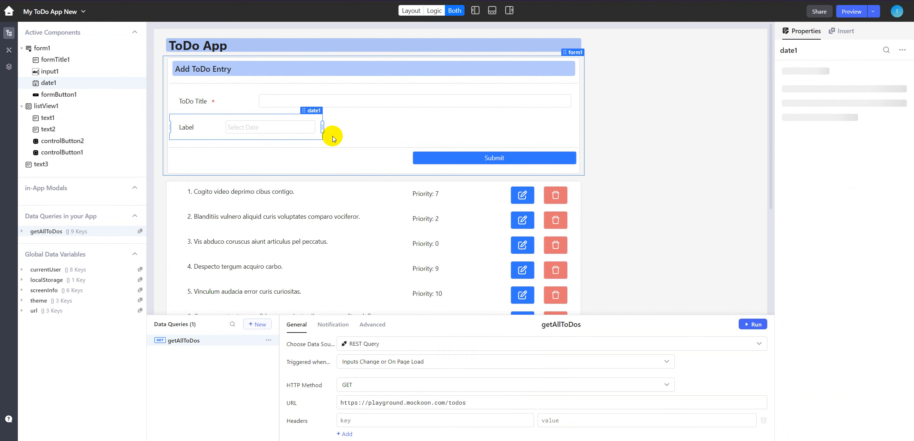
drag(325, 128, 575, 127)
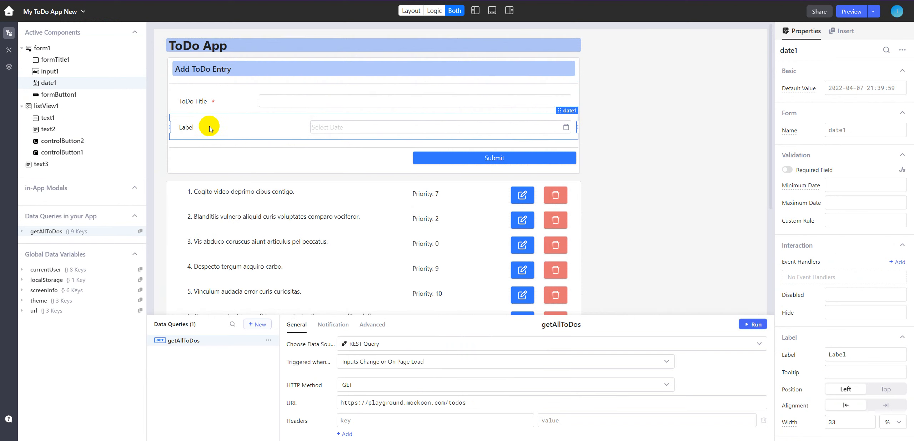
- Label the date component "Due Date"
click(834, 130)
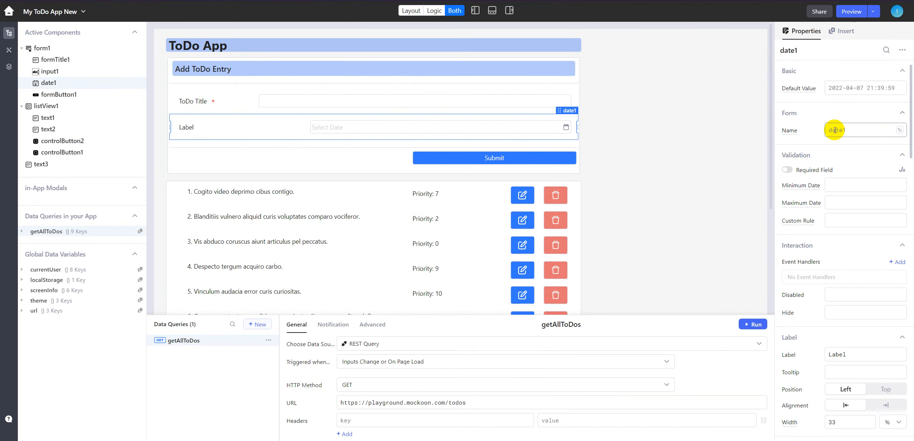
double_click(836, 353)
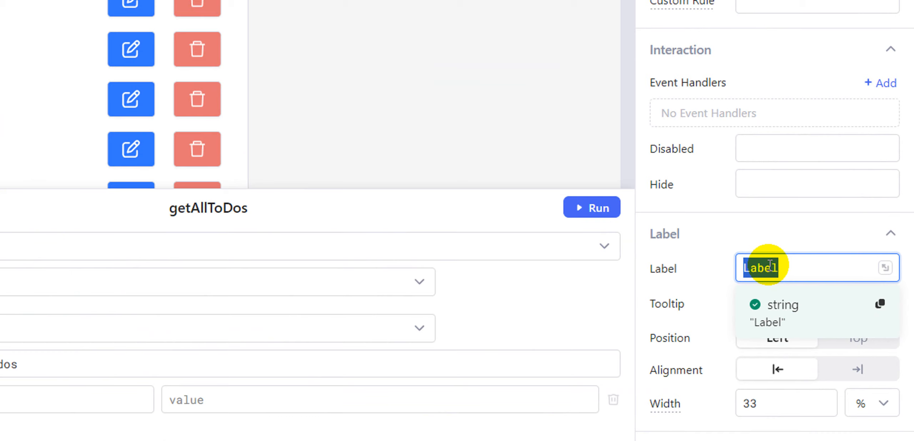
text(Due)
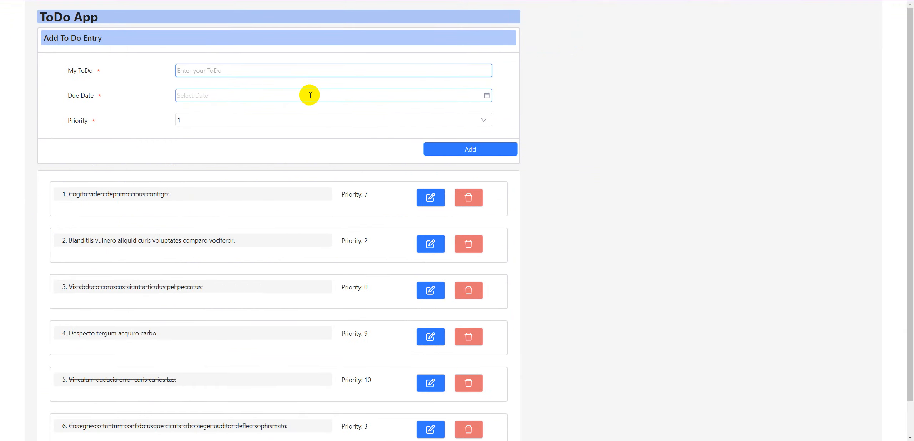
- Copy the minimum date expression {{dayjs(now)}} from the finished ToDo App's Due Date field and apply it to the new Due Date field
click(487, 95)
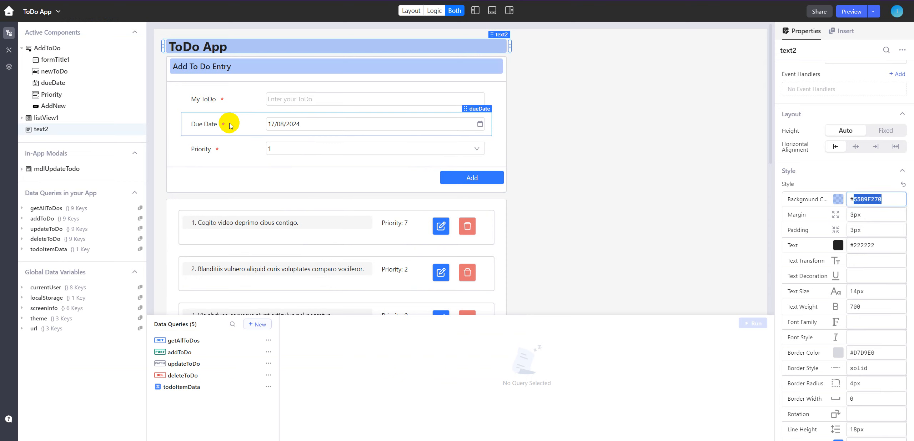
click(234, 124)
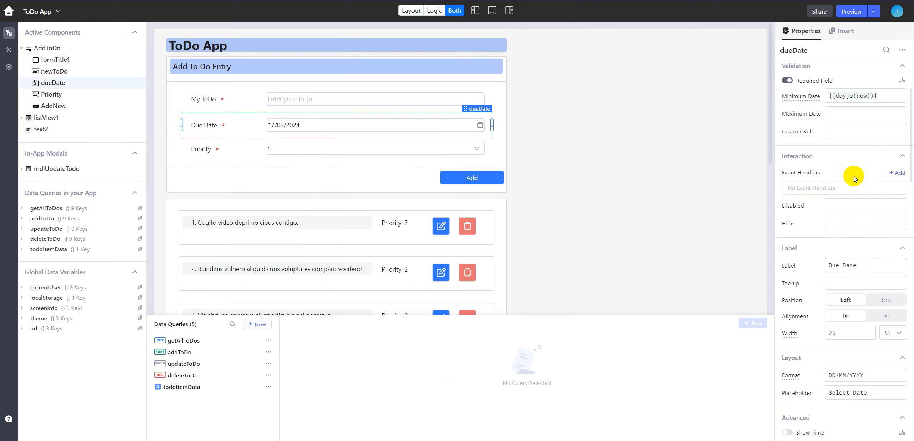
drag(883, 95, 827, 96)
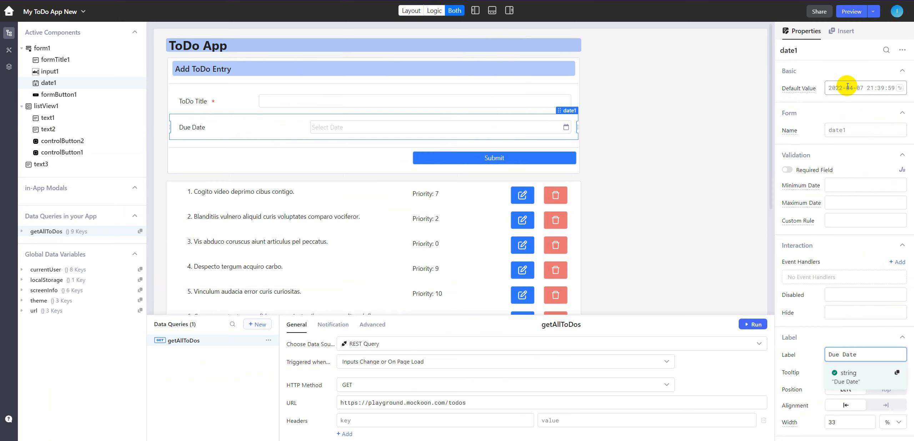
click(857, 186)
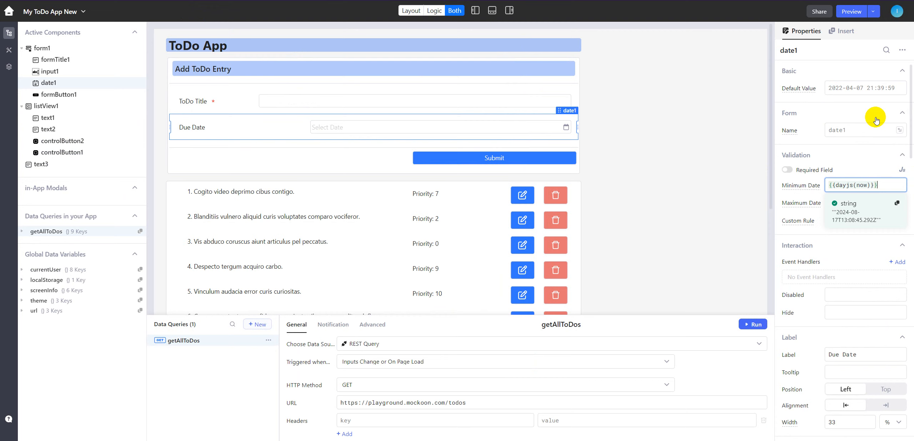
- Set the Due Date field's default value to {{dayjs(now)}} and its label width to 20%
click(853, 87)
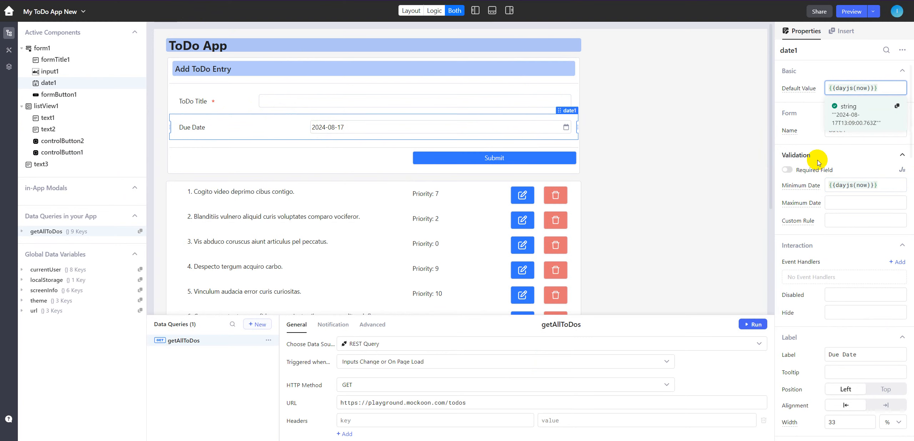
click(797, 146)
scroll(800, 143, down, 4)
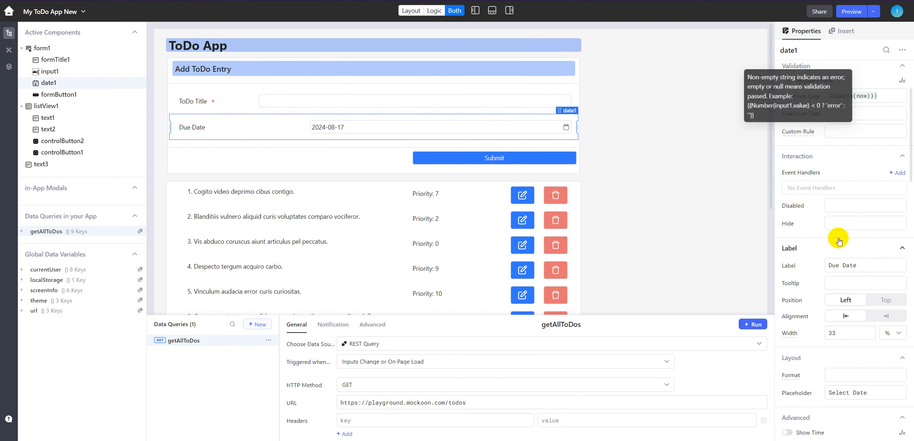
scroll(824, 228, up, 4)
scroll(826, 230, down, 5)
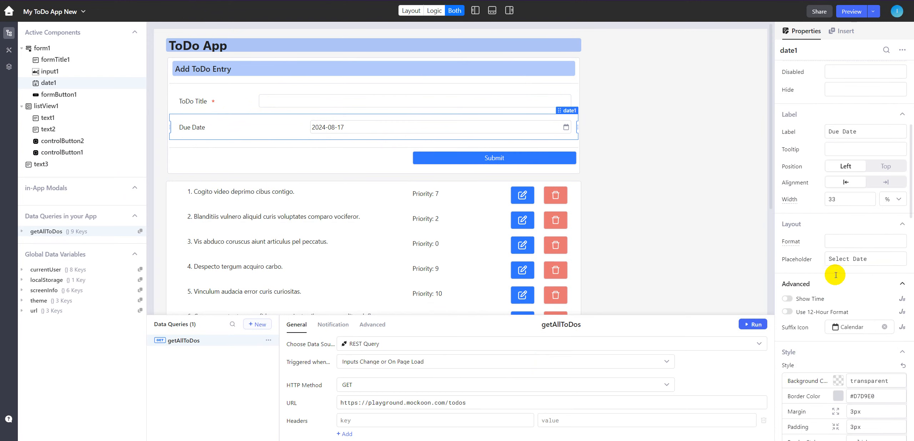
double_click(831, 199)
text(20)
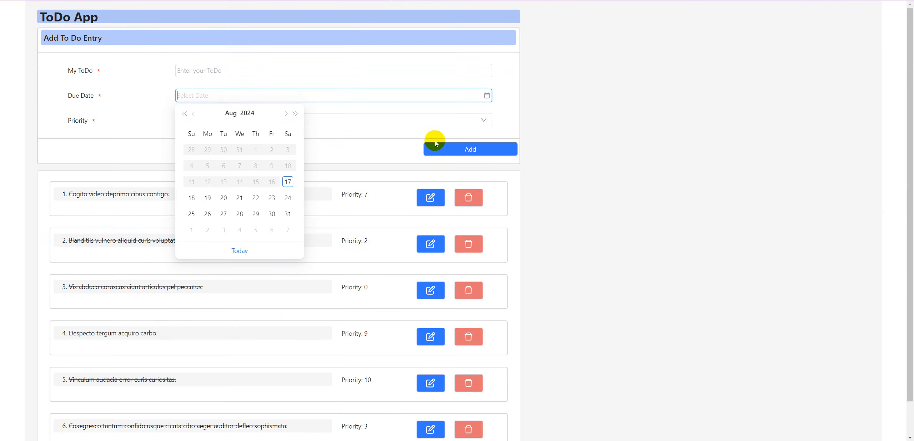
- Examine the options offered by the Priority dropdown in the finished ToDo App
click(485, 120)
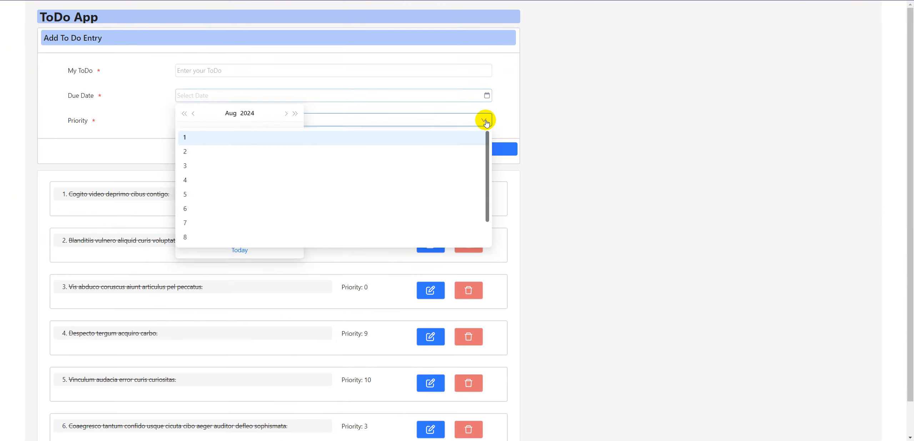
click(485, 121)
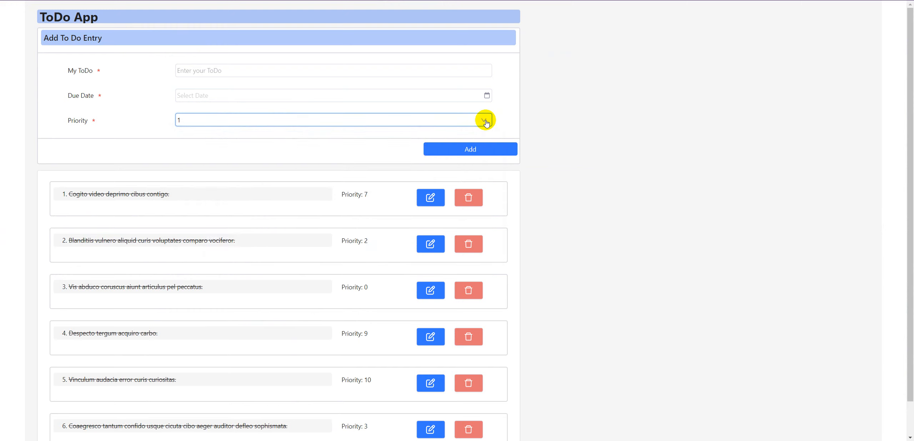
click(486, 121)
scroll(363, 210, down, 2)
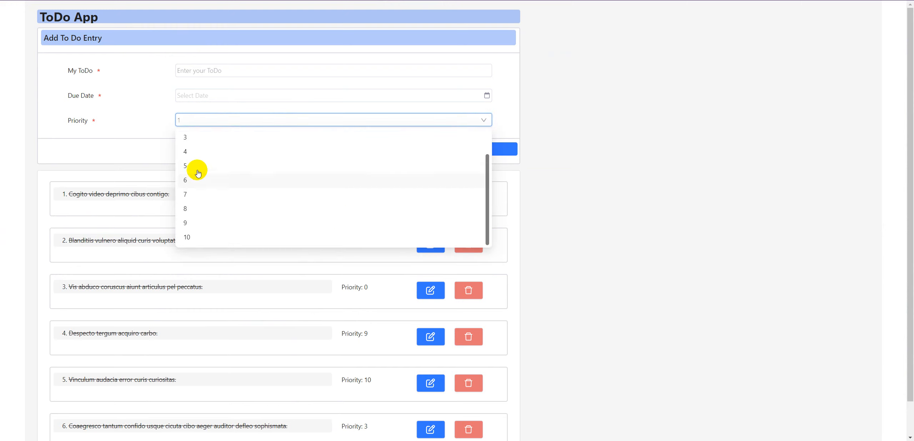
click(486, 120)
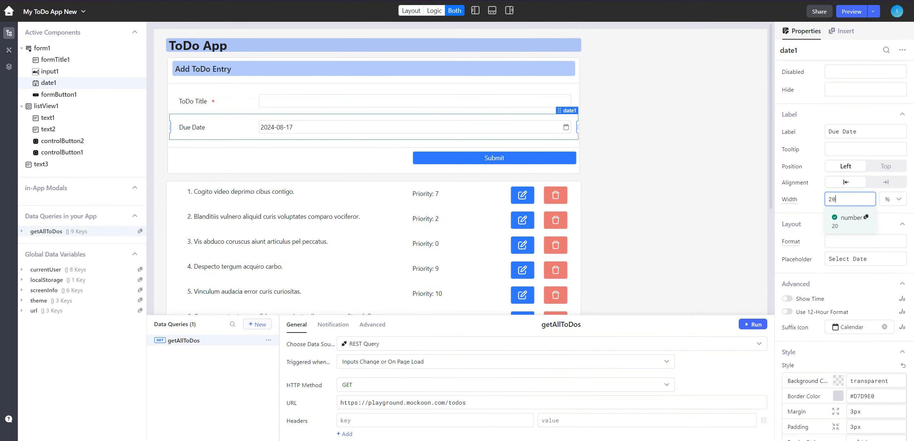
- Insert a Select component below the Due Date field and widen it to the form's full width
click(836, 31)
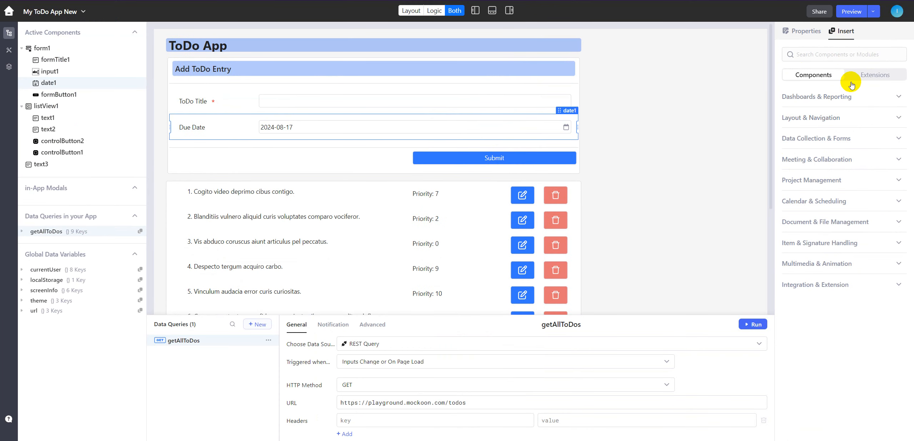
click(839, 56)
text(sele)
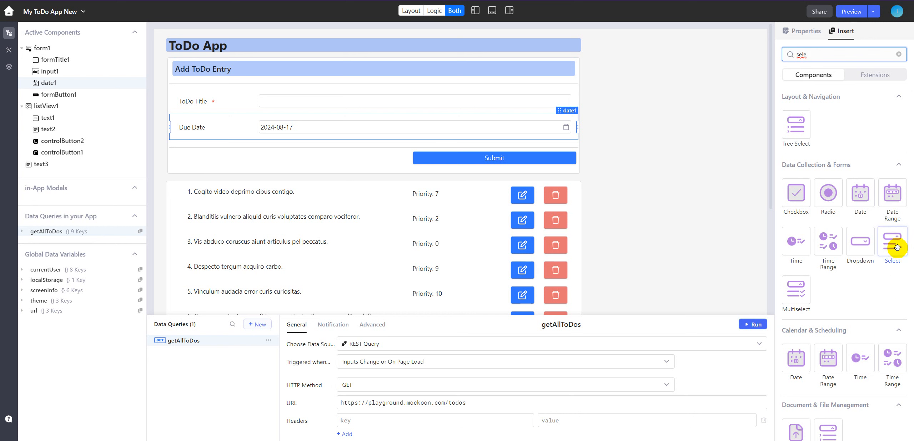
drag(892, 242, 230, 147)
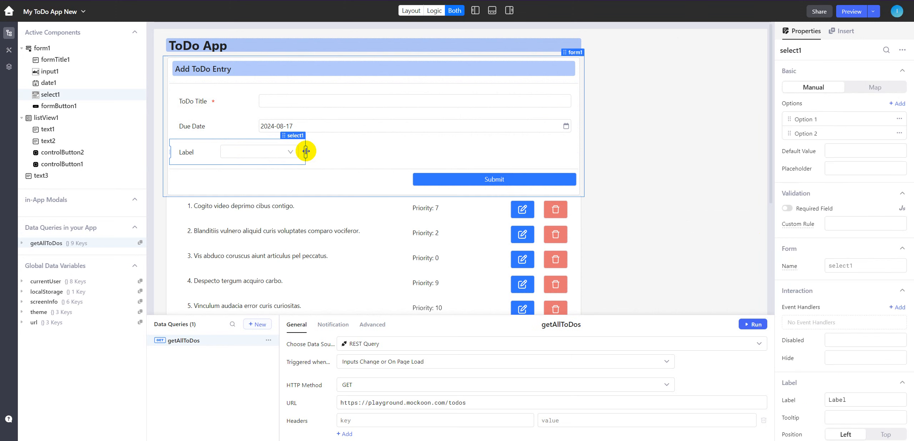
drag(306, 151, 575, 151)
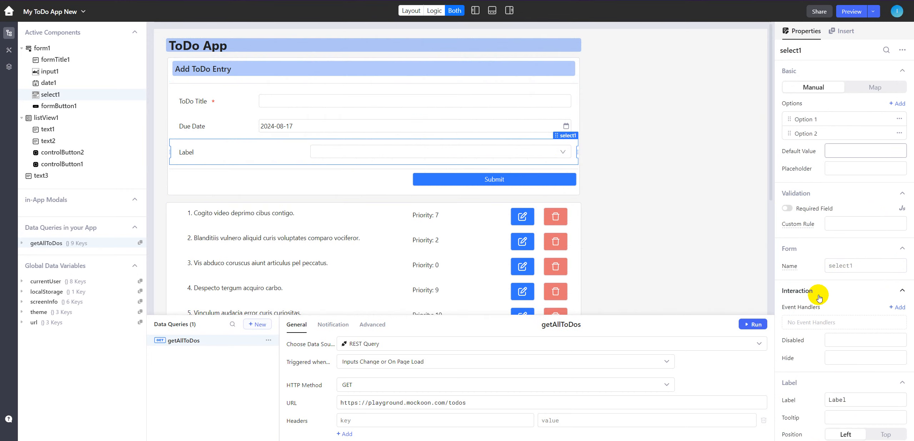
- Label the select component "Priority" and set its label width to 20%
scroll(833, 361, down, 4)
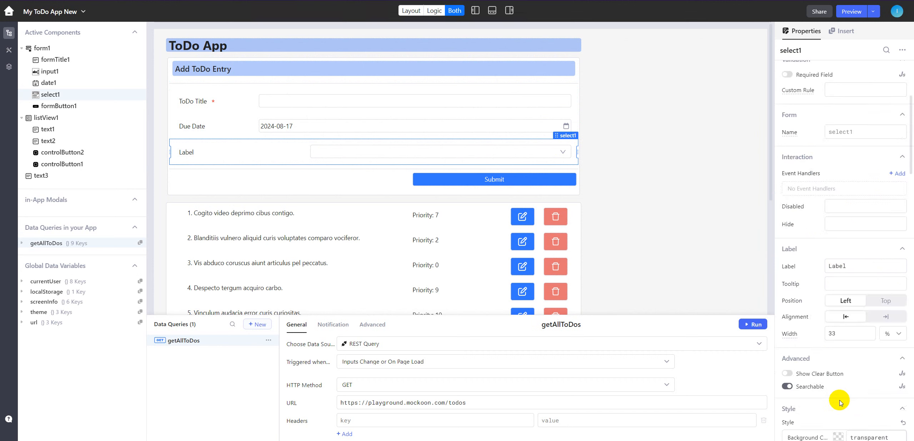
click(837, 265)
double_click(836, 265)
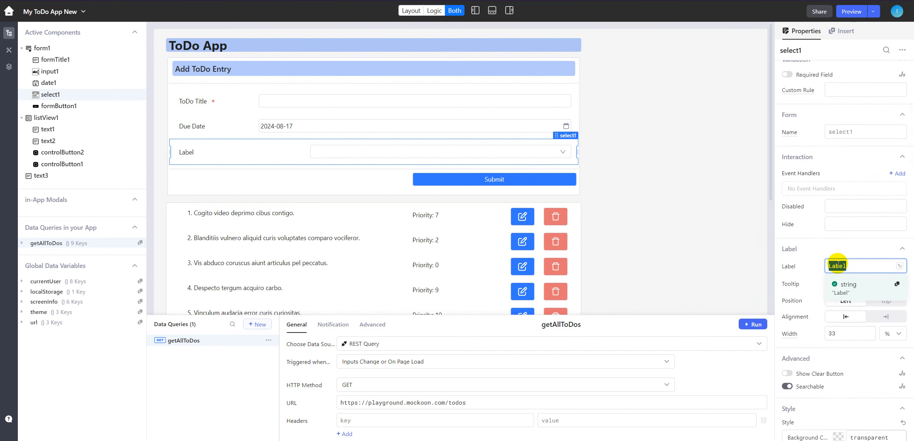
text(Priority)
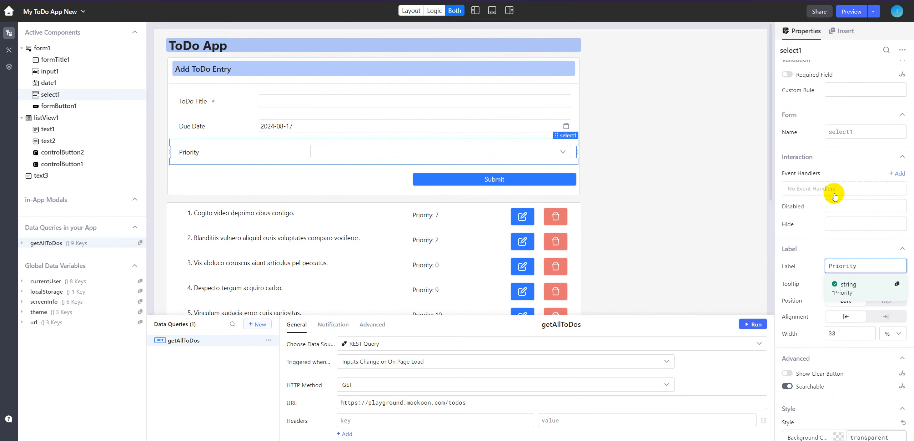
double_click(835, 333)
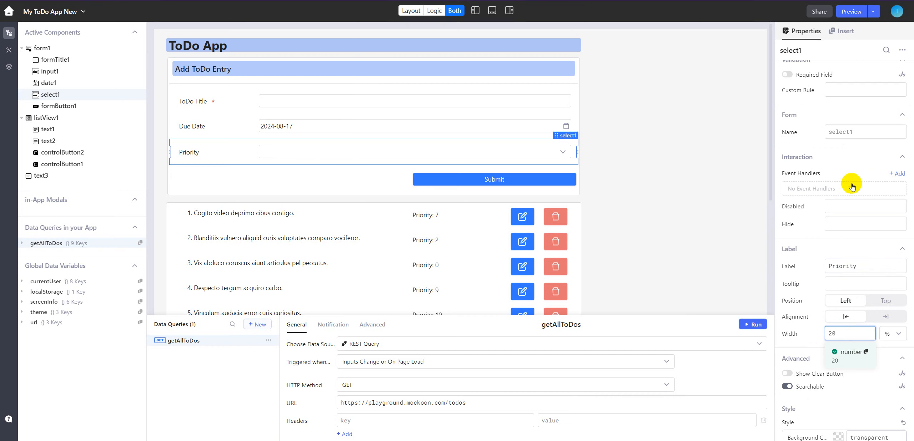
- Change the label of the Priority select's first option to 1
scroll(841, 141, up, 4)
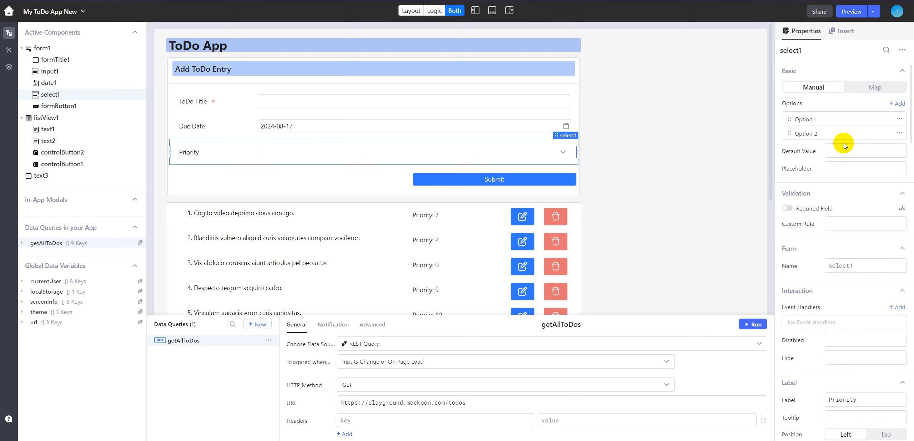
click(808, 120)
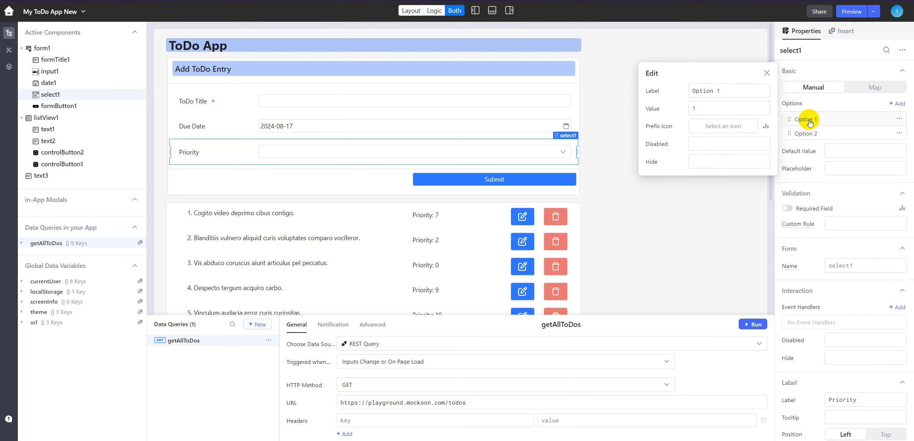
drag(723, 90, 684, 92)
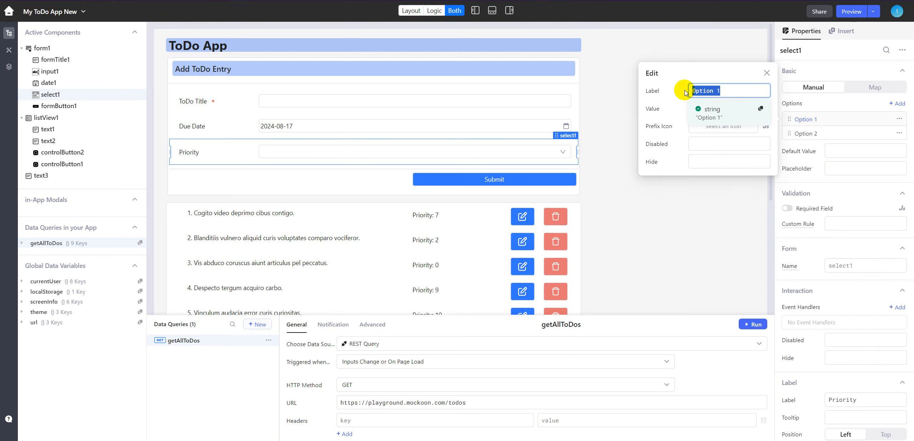
text(1)
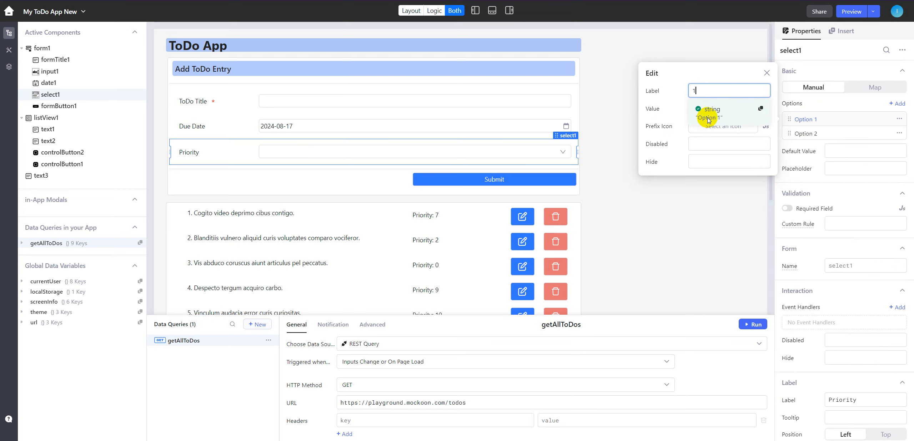
click(708, 111)
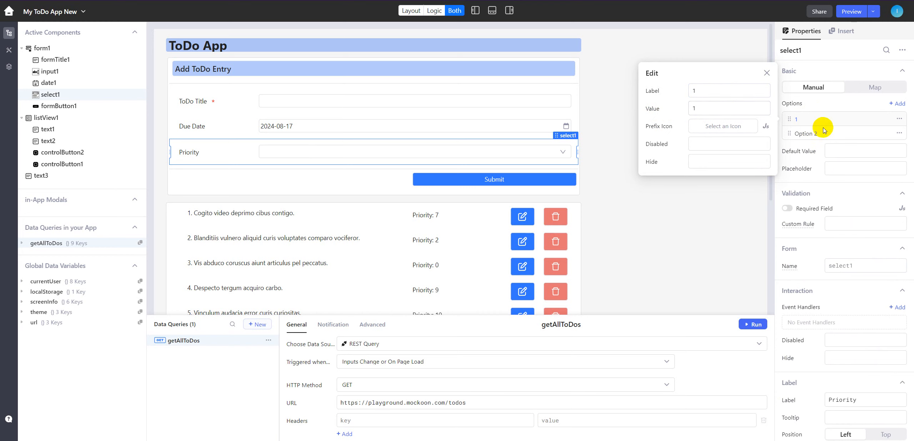
- Change the label of the Priority select's second option to 2
click(805, 134)
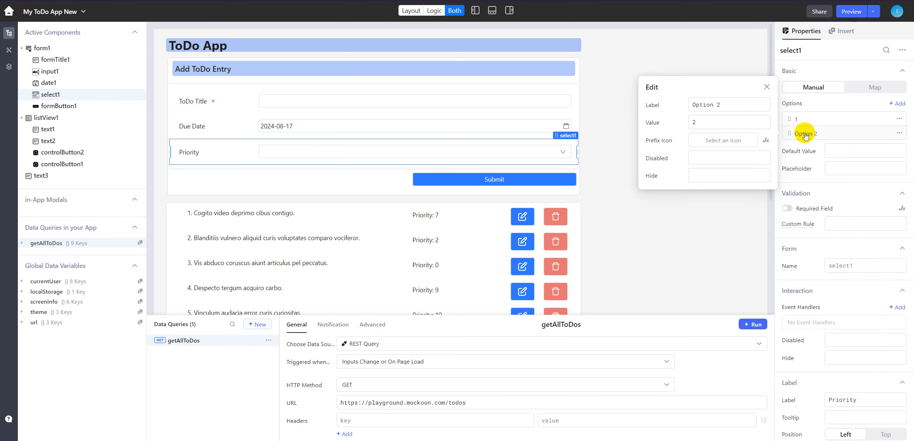
drag(717, 105, 726, 104)
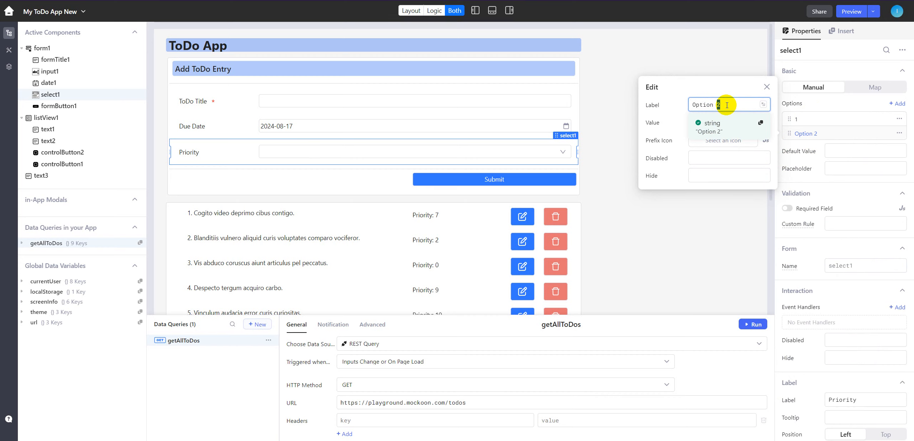
key(ctrl+a)
text(2)
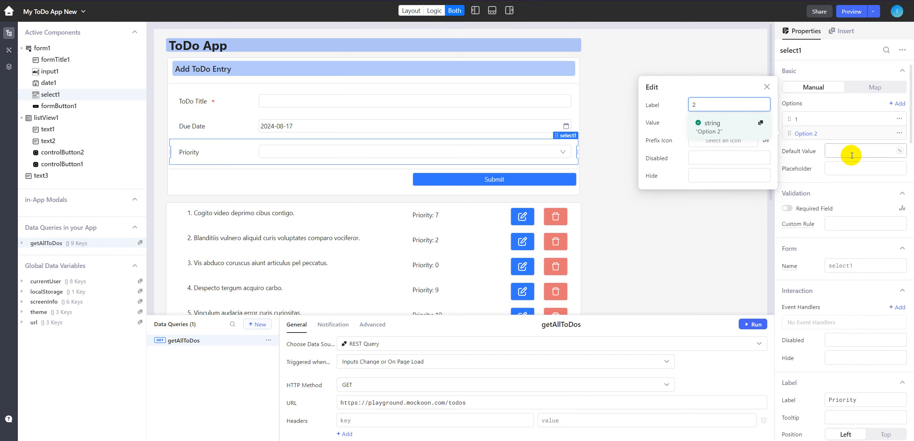
- Add a third option to the Priority select with label 3 and value 3
click(899, 103)
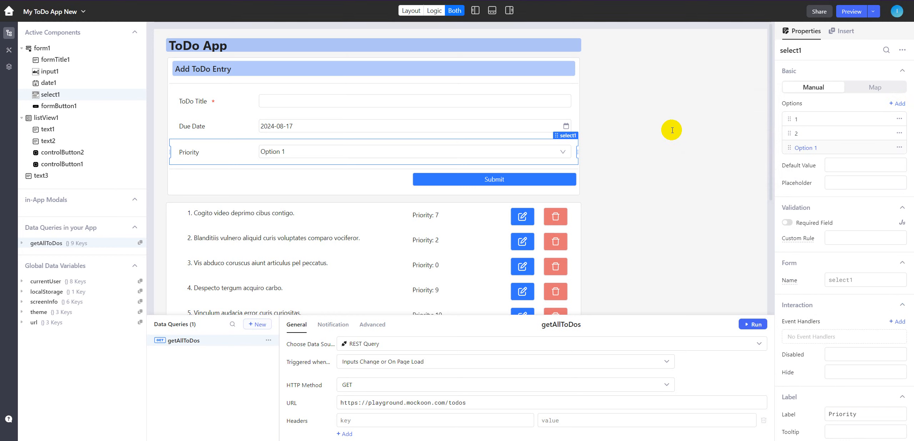
click(837, 147)
click(731, 120)
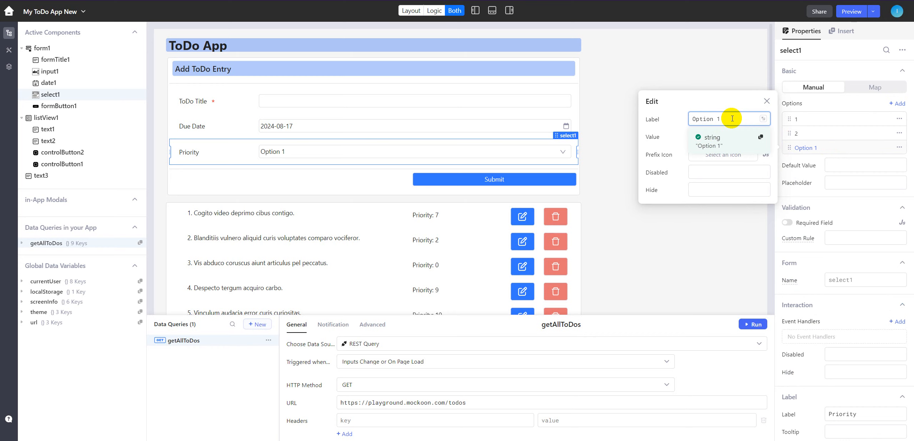
text(3)
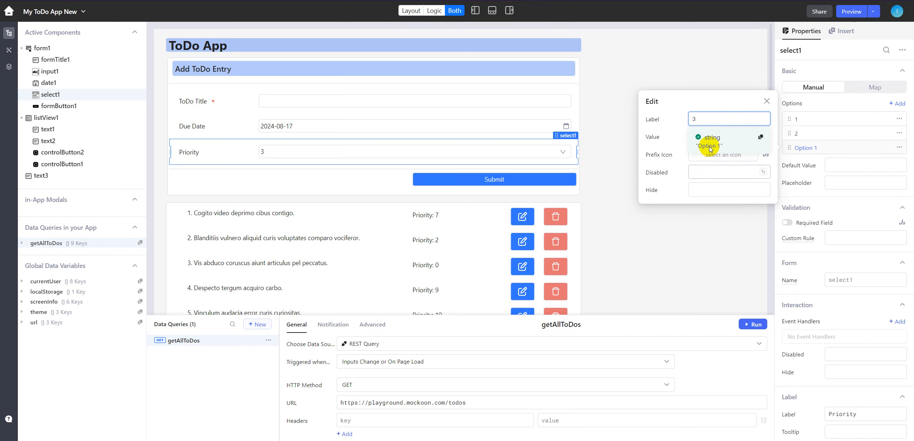
click(710, 137)
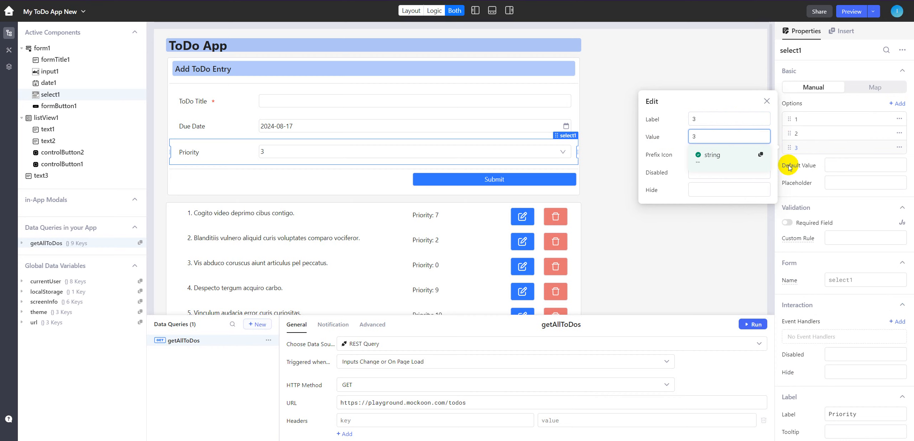
click(860, 107)
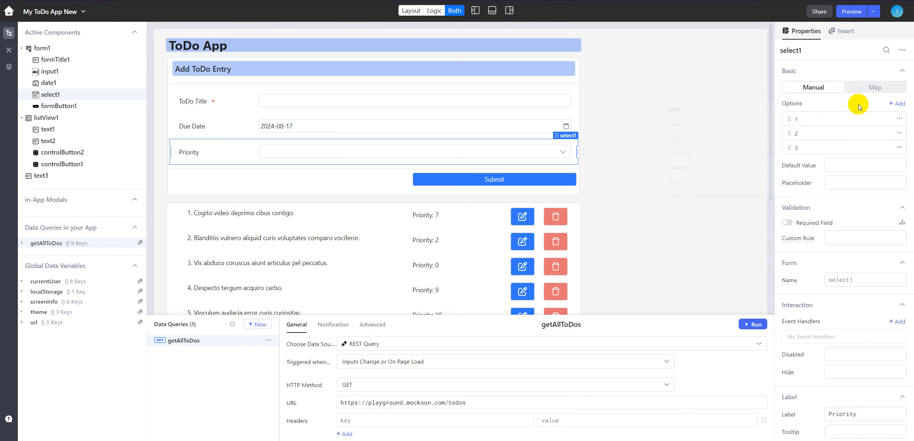
- Add seven more options to the Priority select, keeping their default labels
click(898, 105)
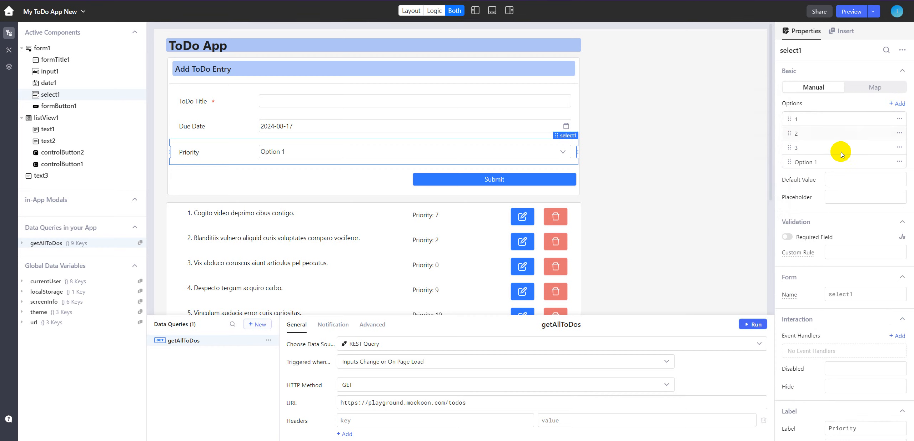
click(898, 104)
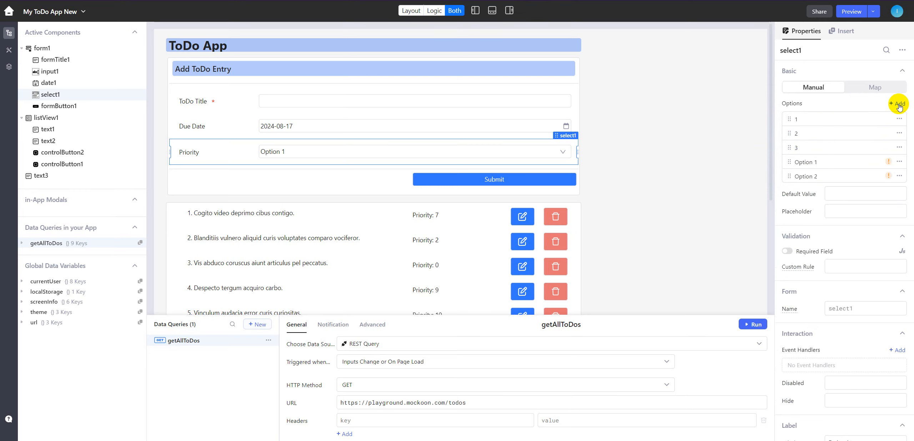
click(898, 105)
click(898, 104)
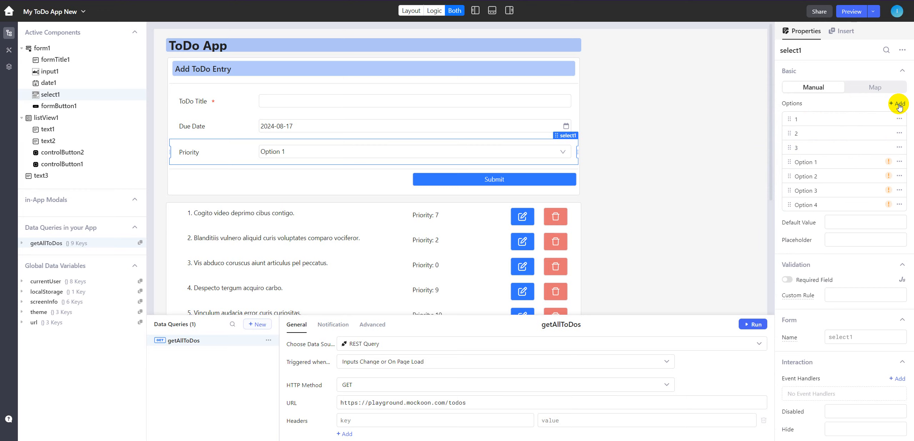
click(898, 104)
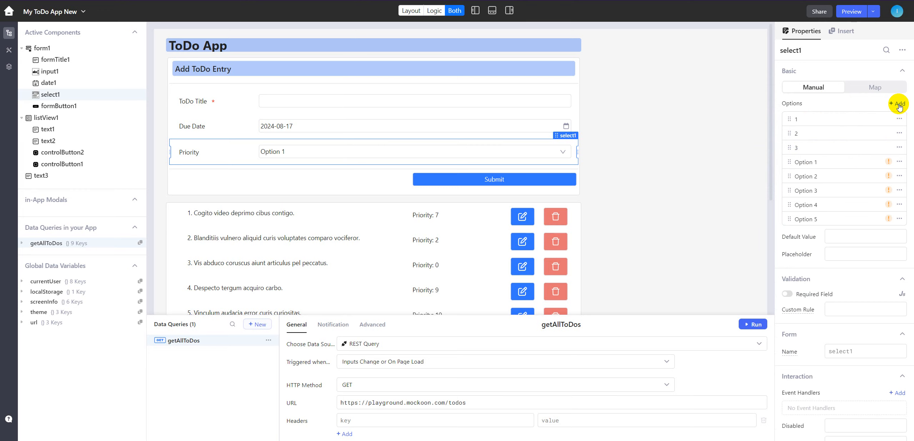
click(898, 105)
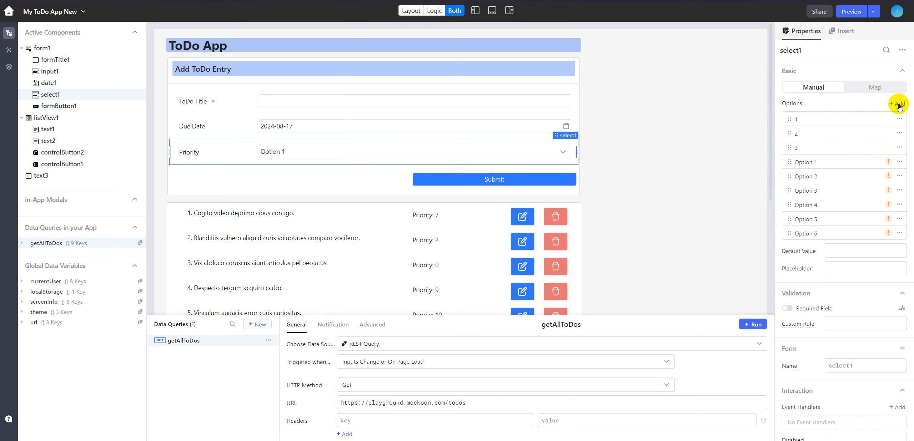
click(898, 104)
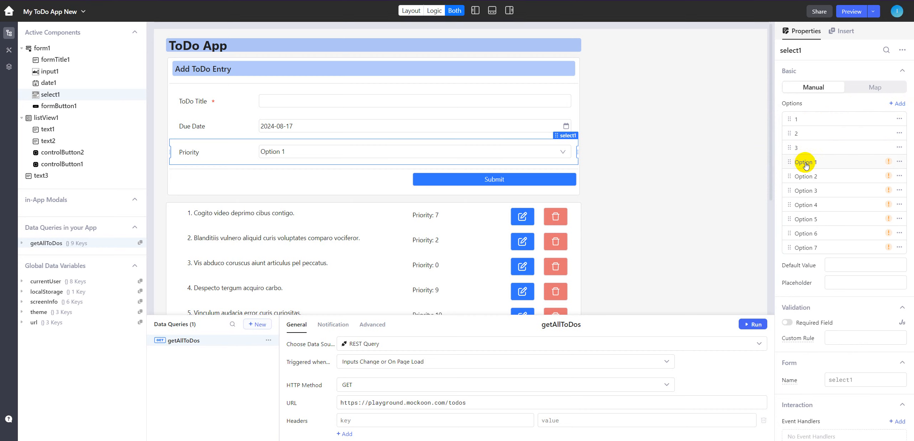
- Set the label and value of the Priority select's fourth option to 4
click(899, 162)
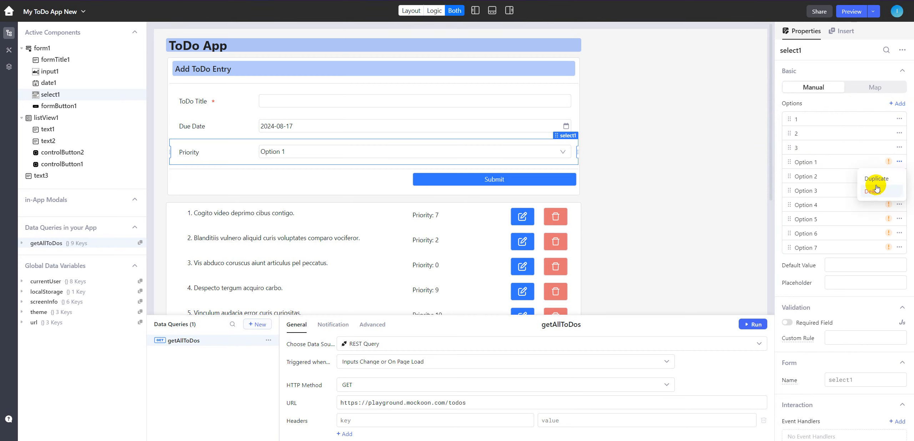
click(824, 161)
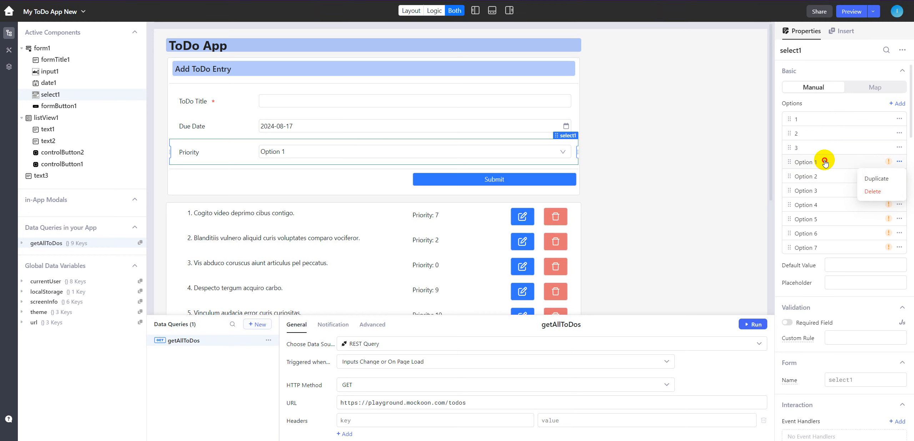
click(732, 134)
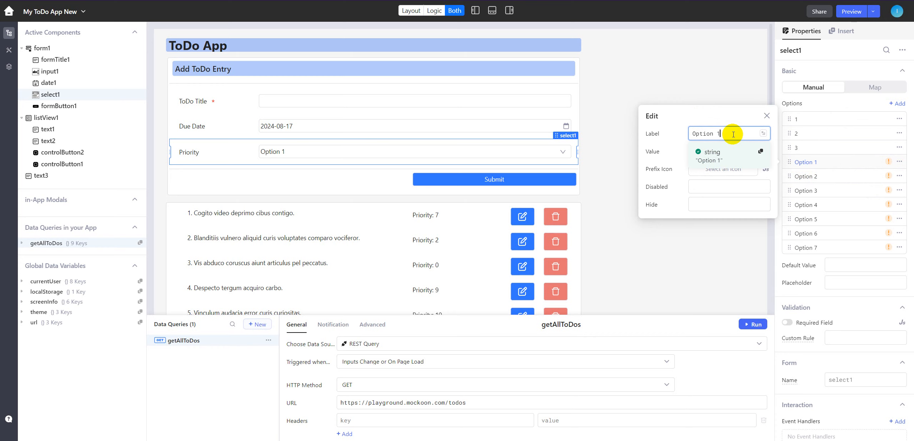
key(ctrl+a)
text(4)
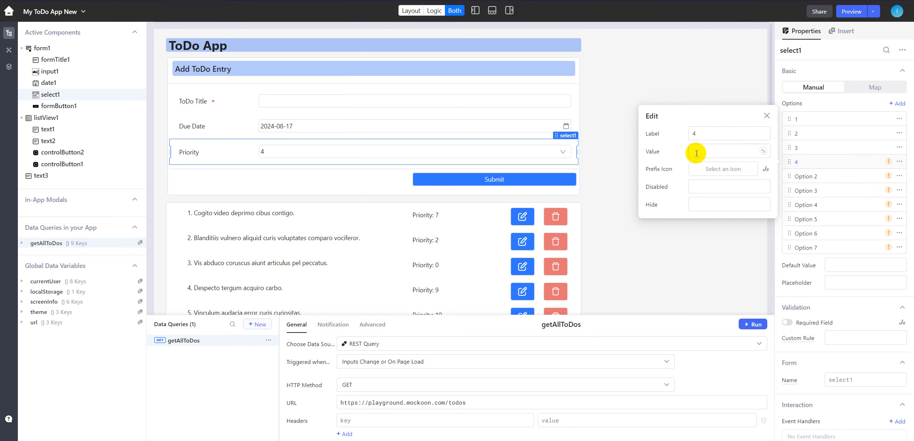
click(700, 151)
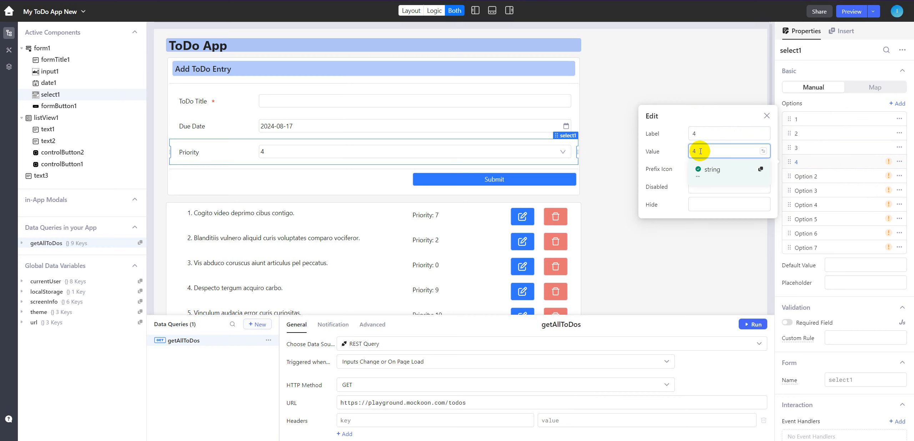
- Set the label and value of the Priority select's fifth option to 5
click(824, 177)
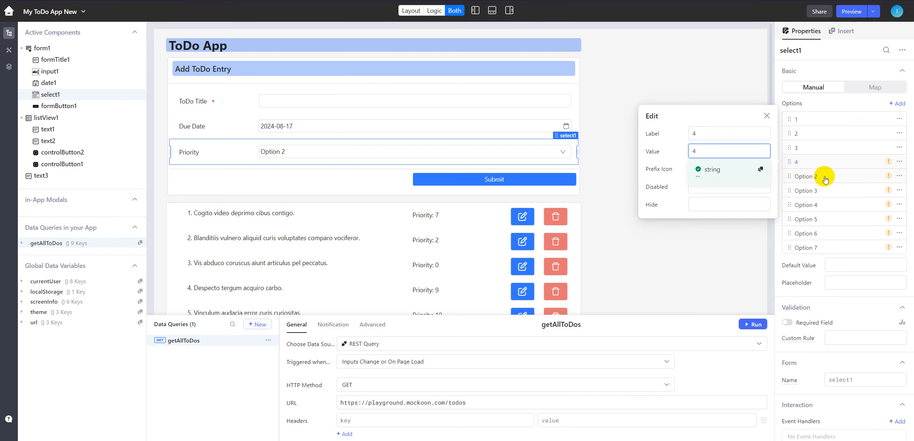
click(737, 147)
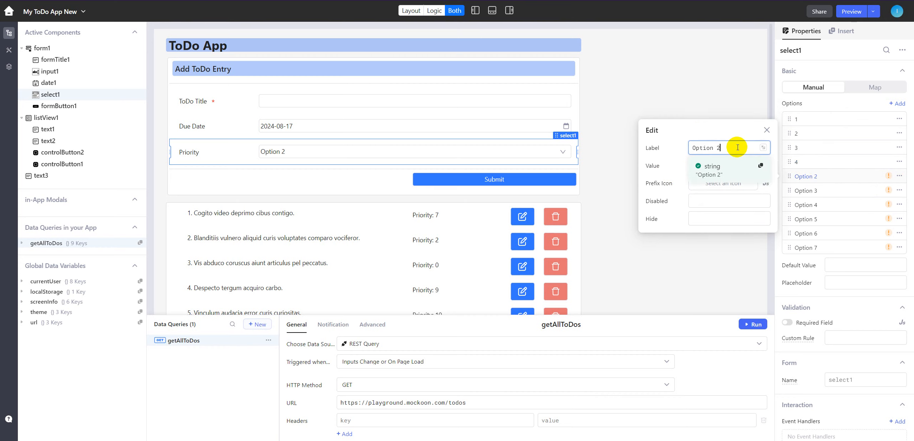
key(ctrl+a)
text(5)
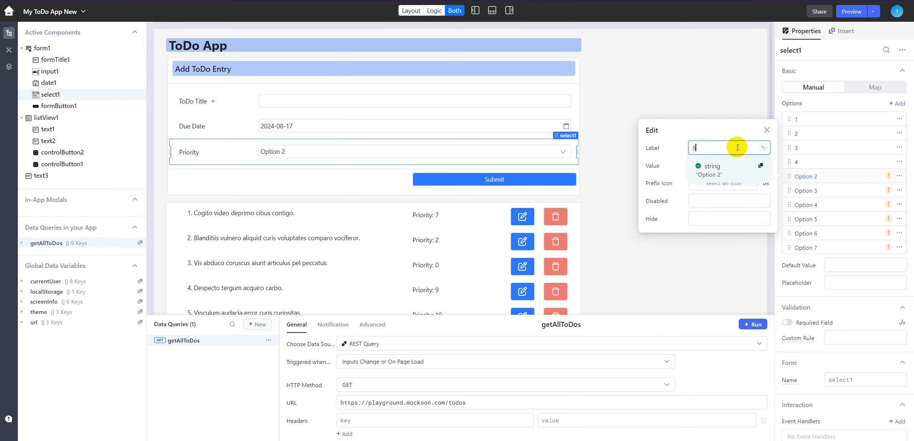
click(665, 166)
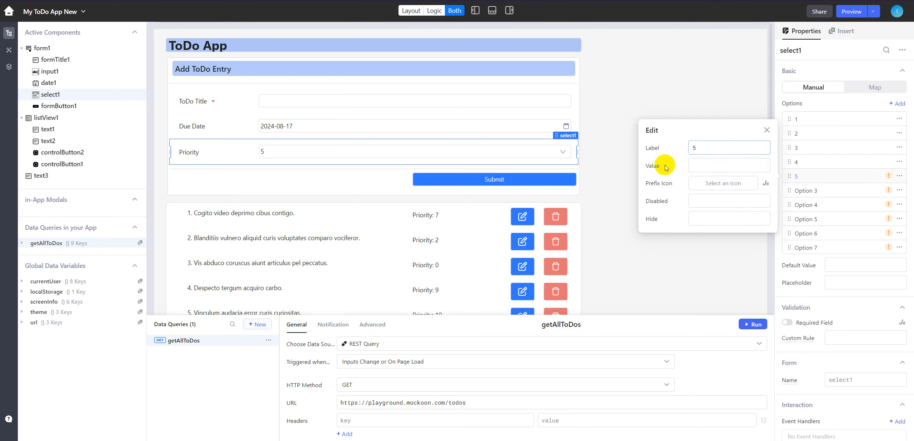
click(698, 165)
key(ctrl+a)
text(5)
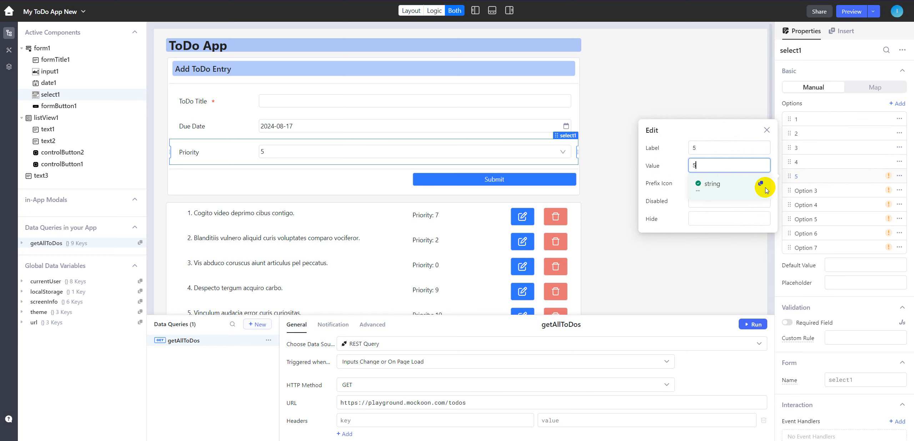
- Set the label and value of the Priority select's sixth option to 6
click(836, 194)
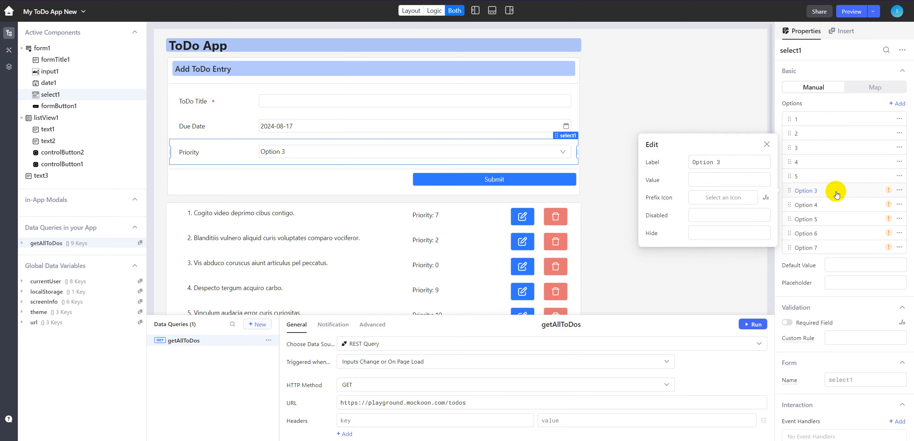
click(739, 162)
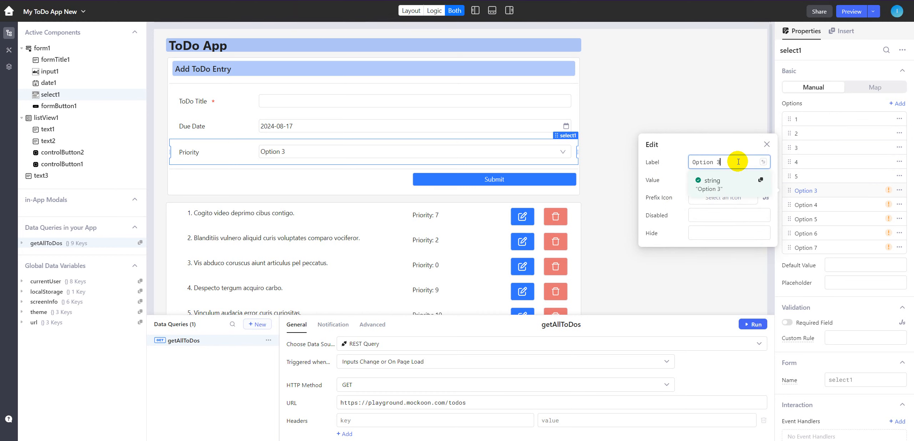
click(700, 178)
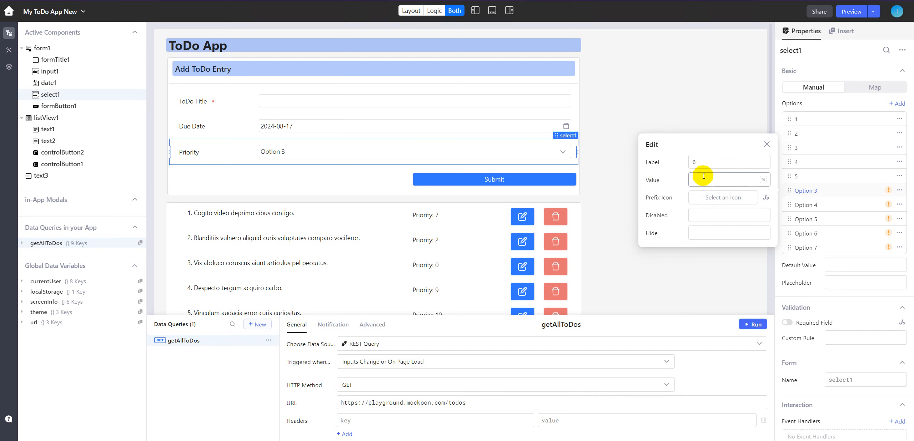
text(6)
- Set the label and value of the Priority select's seventh option to 7
click(836, 209)
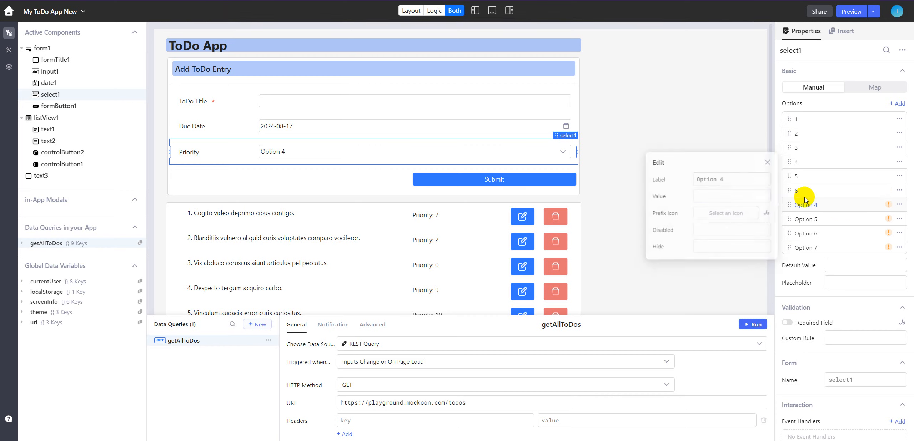
click(737, 177)
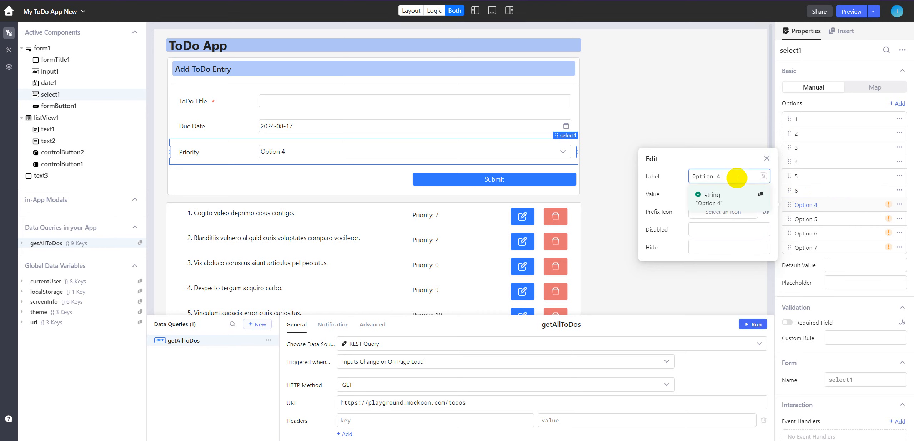
drag(738, 178, 664, 195)
text(7)
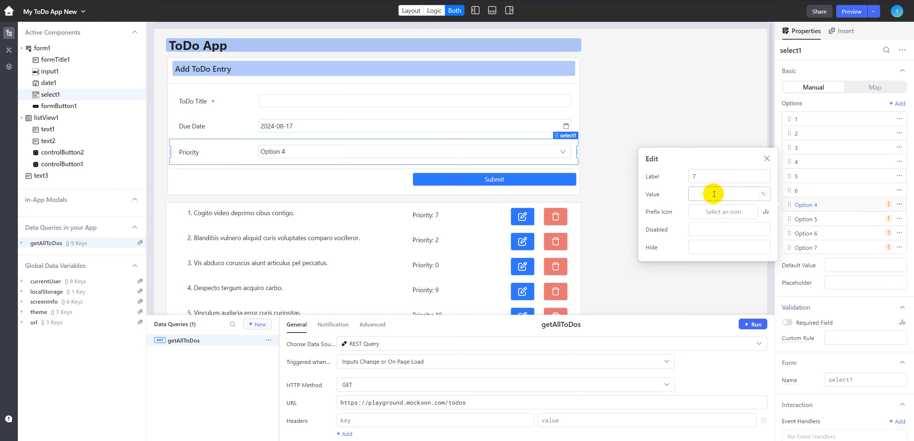
click(714, 195)
text(7)
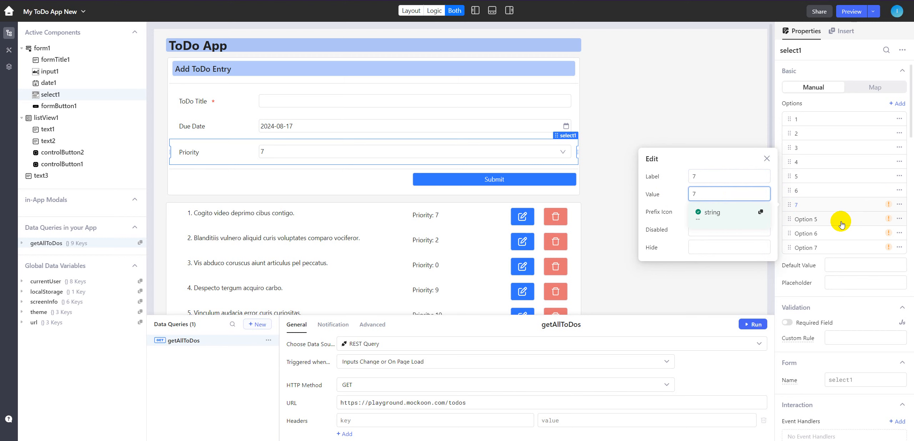
- Set the label and value of the Priority select's eighth option to 8
click(841, 224)
click(732, 193)
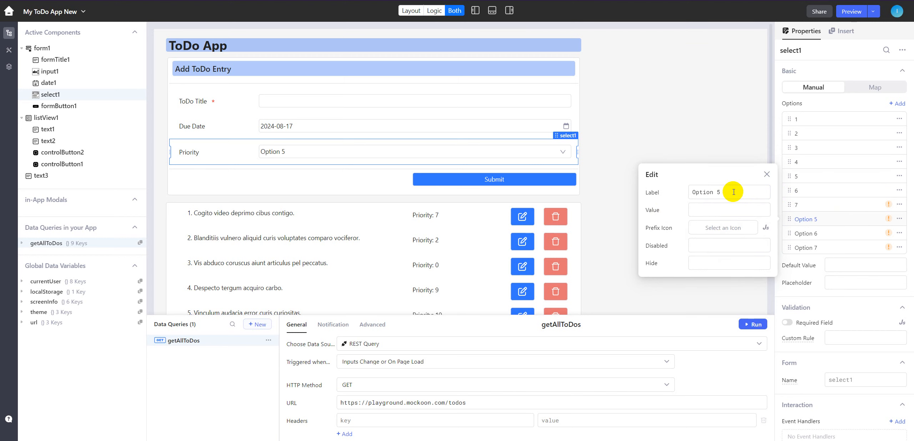
click(733, 192)
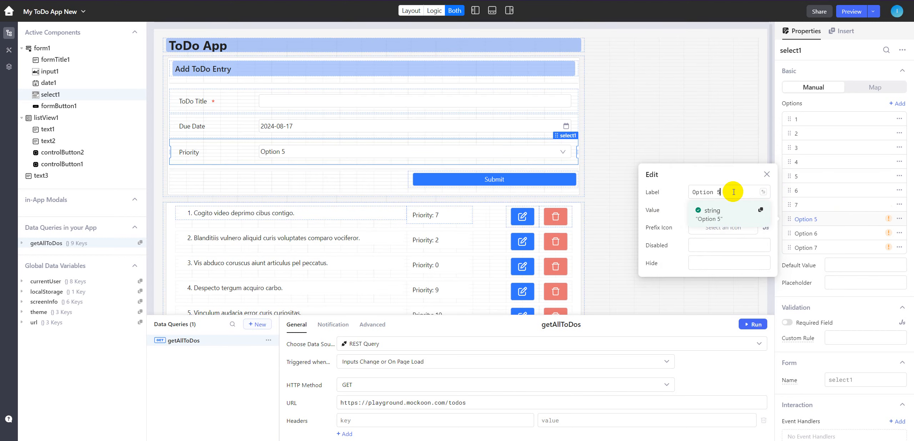
key(ctrl+a)
text(8)
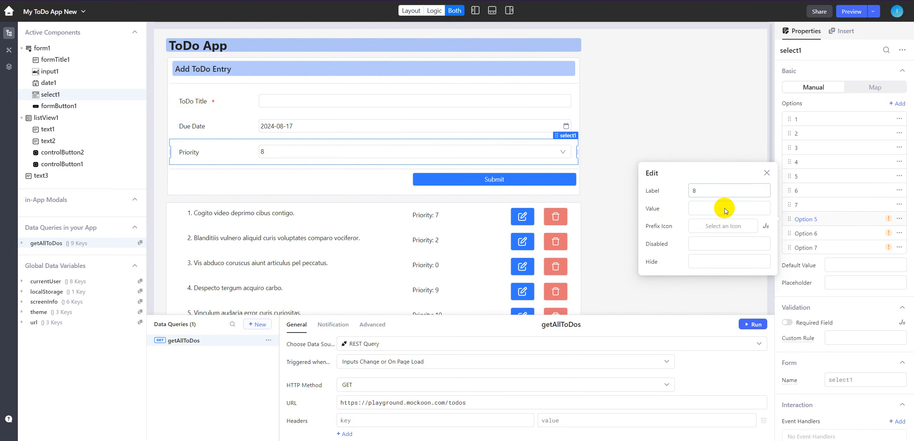
click(724, 211)
text(8)
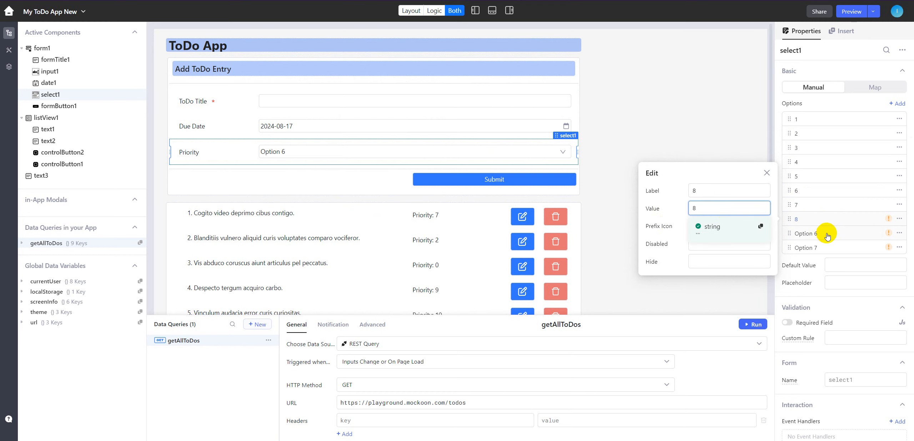
- Set the label and value of the Priority select's ninth option to 9
click(827, 235)
click(757, 204)
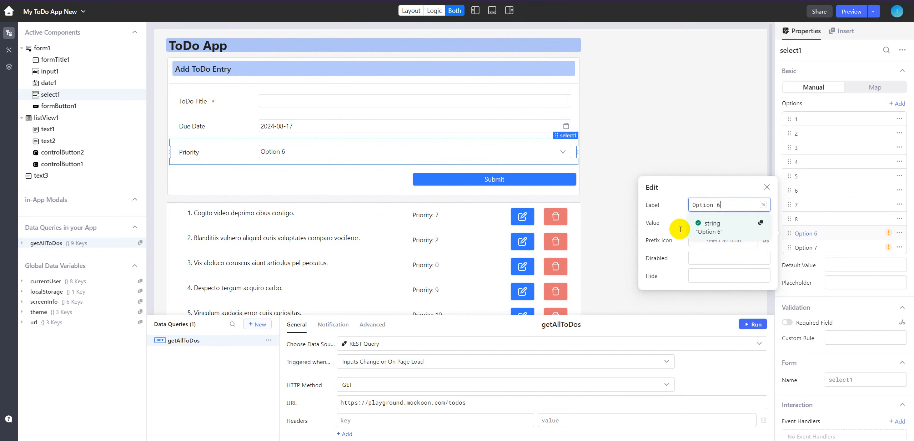
key(ctrl+a)
text(9)
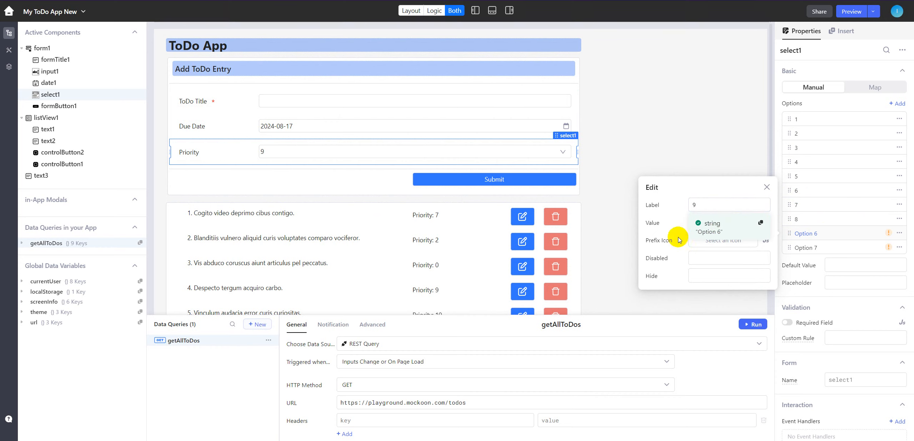
click(716, 223)
text(9)
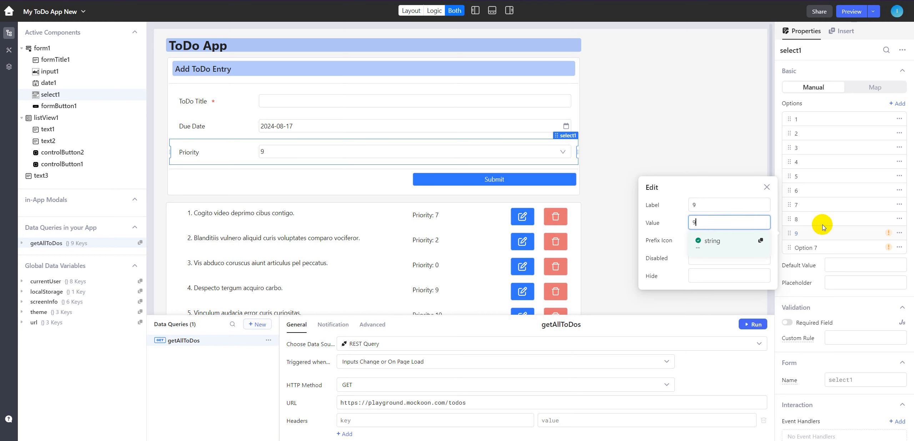
- Set the label and value of the Priority select's tenth option to 10 and close the option editor
click(826, 247)
click(739, 219)
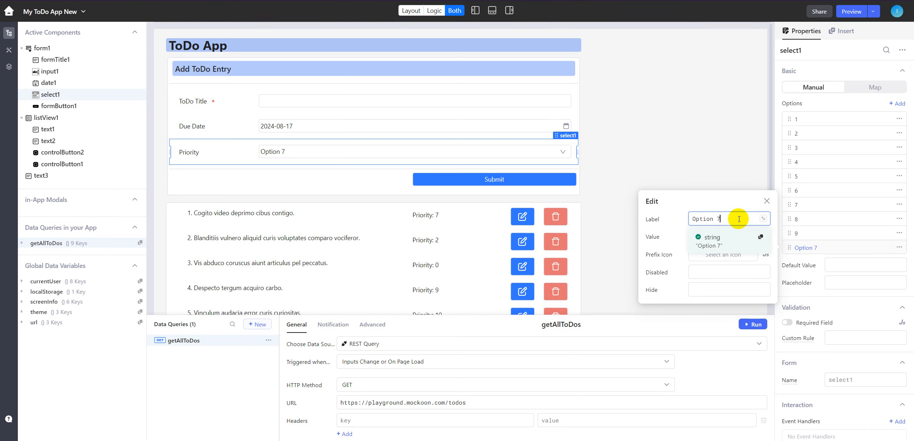
click(653, 241)
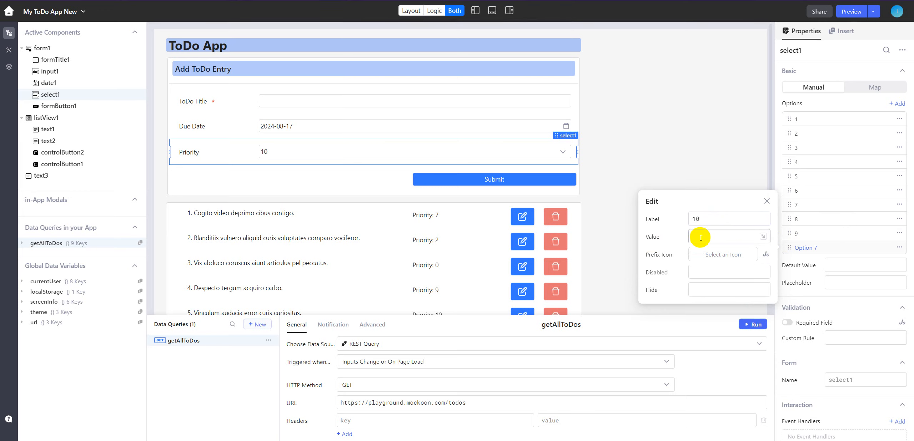
click(701, 237)
text(10)
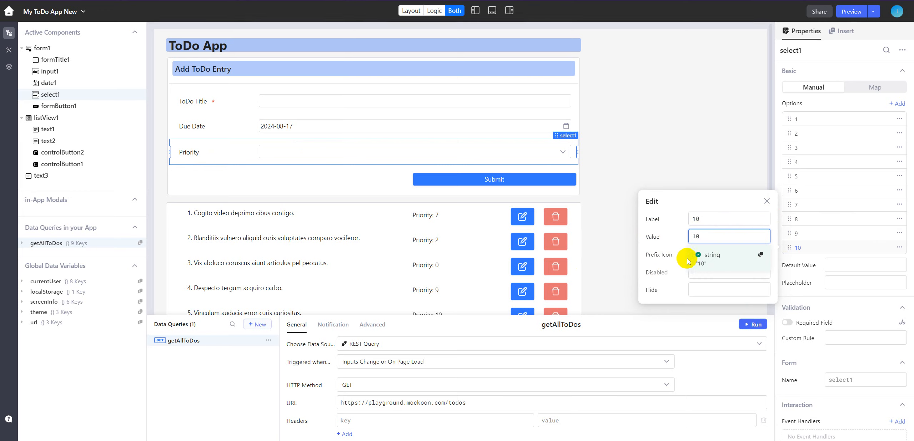
click(766, 201)
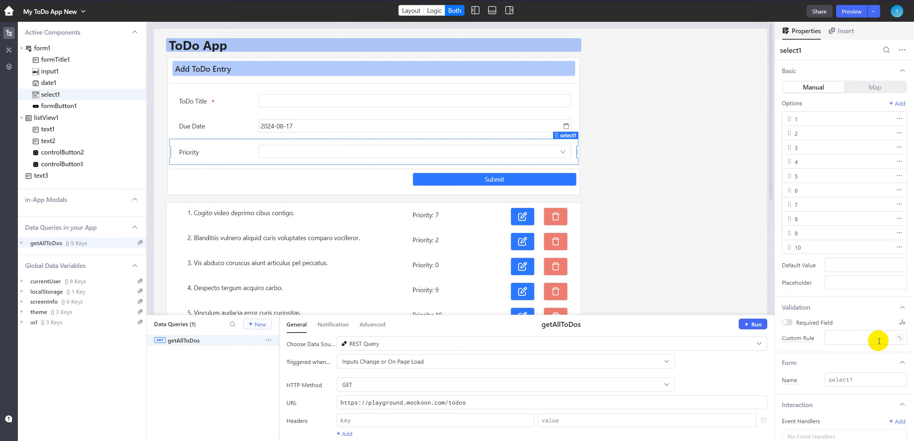
- Set the Priority select's default value to 1 and check its choices in the form preview
click(842, 266)
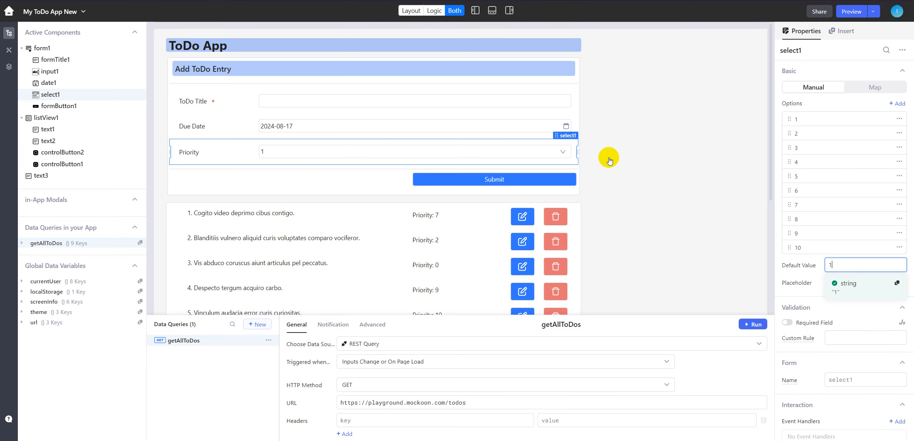
click(563, 151)
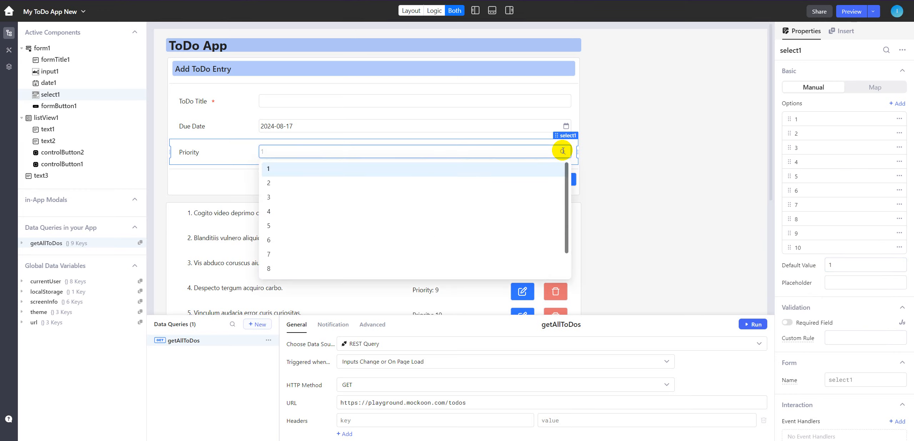
click(223, 159)
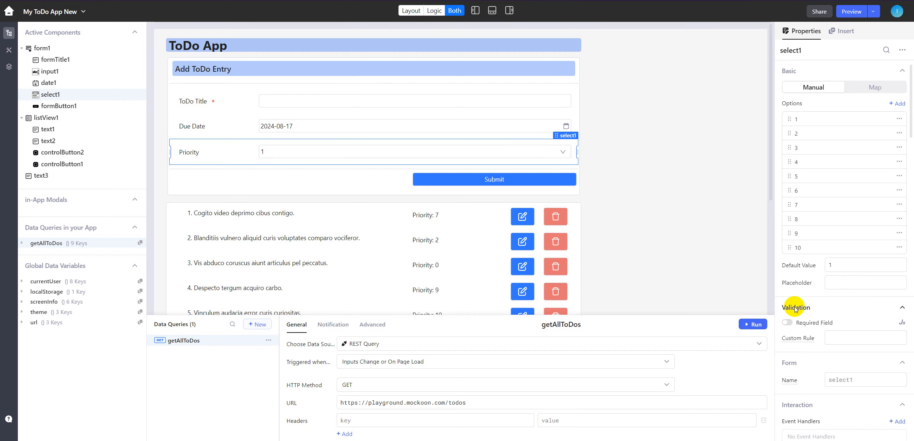
click(290, 150)
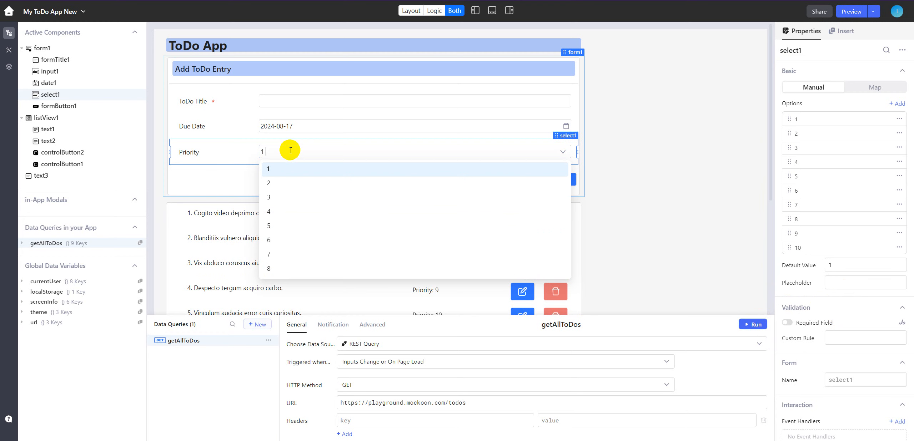
click(229, 156)
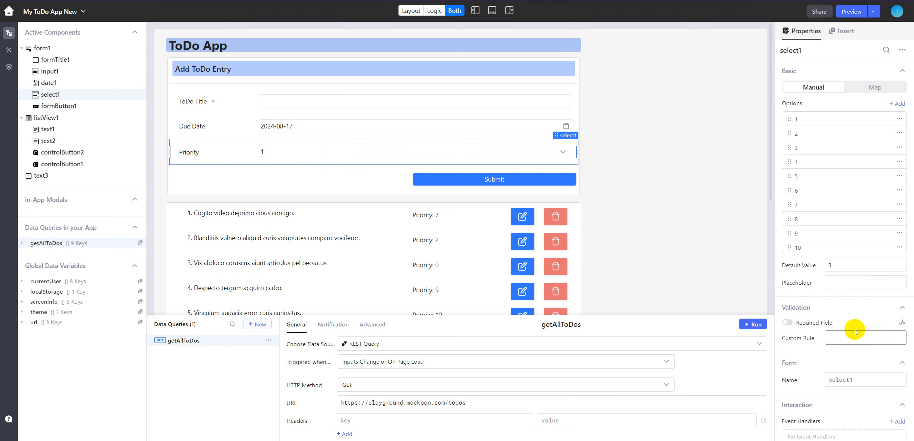
- Turn off the Priority select's Searchable option and check its dropdown in the form preview, keeping 1 selected
scroll(855, 332, down, 4)
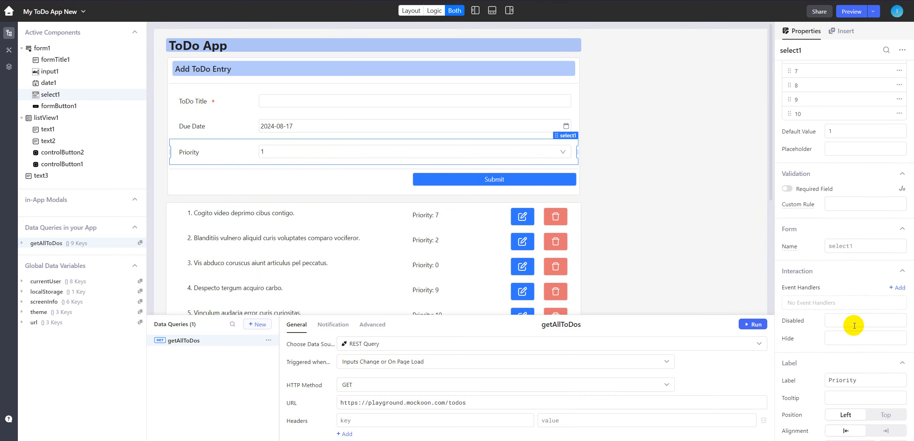
scroll(860, 293, down, 4)
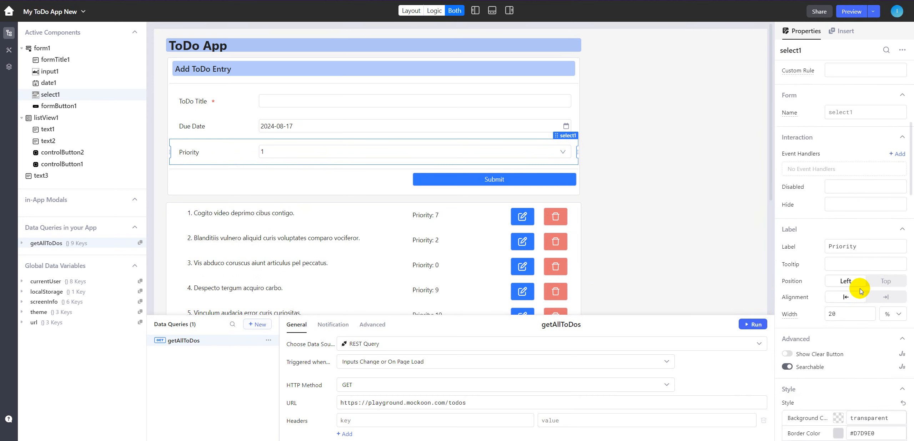
scroll(861, 291, down, 3)
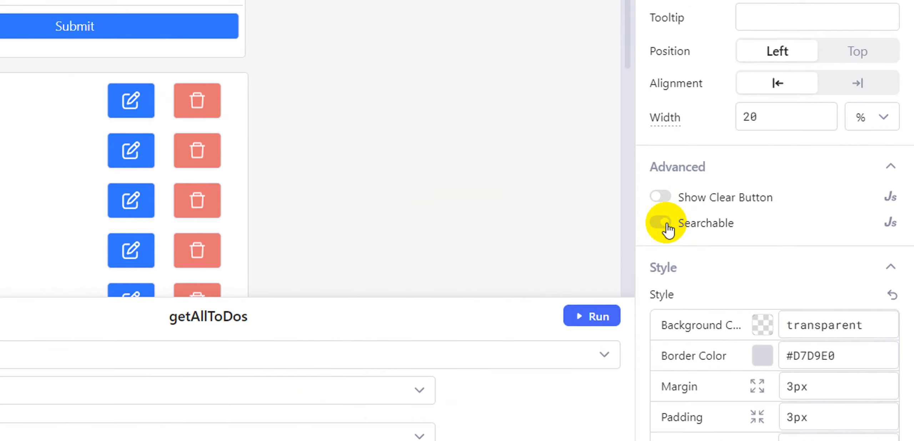
click(660, 223)
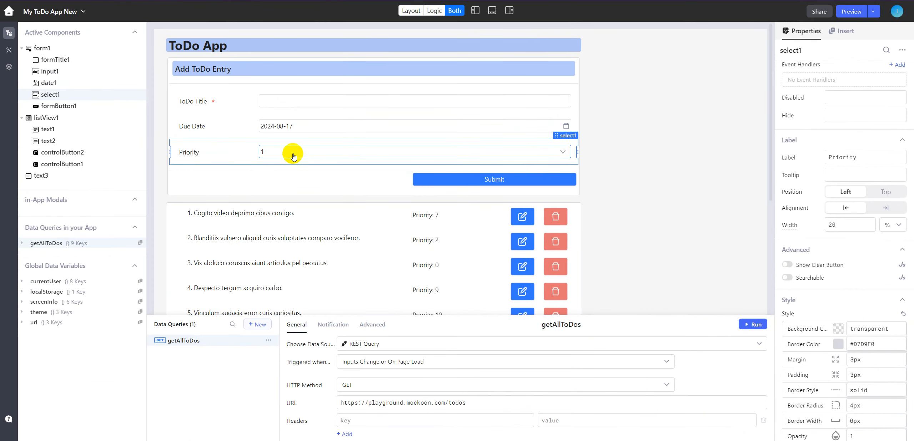
click(293, 154)
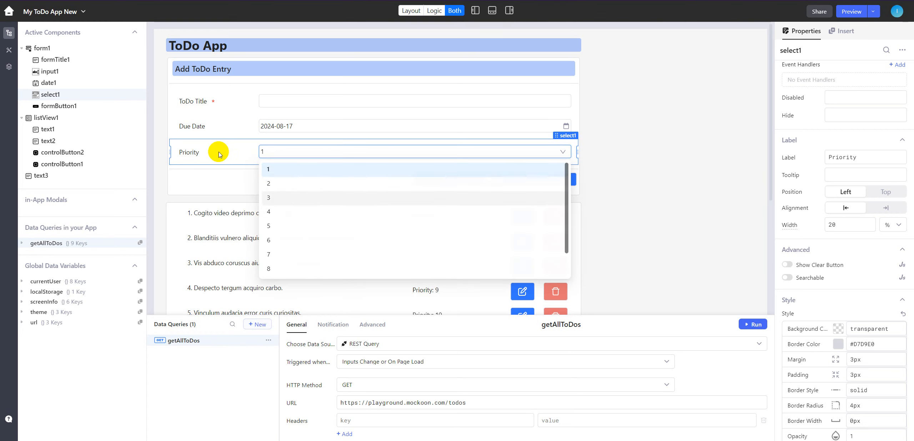
click(306, 167)
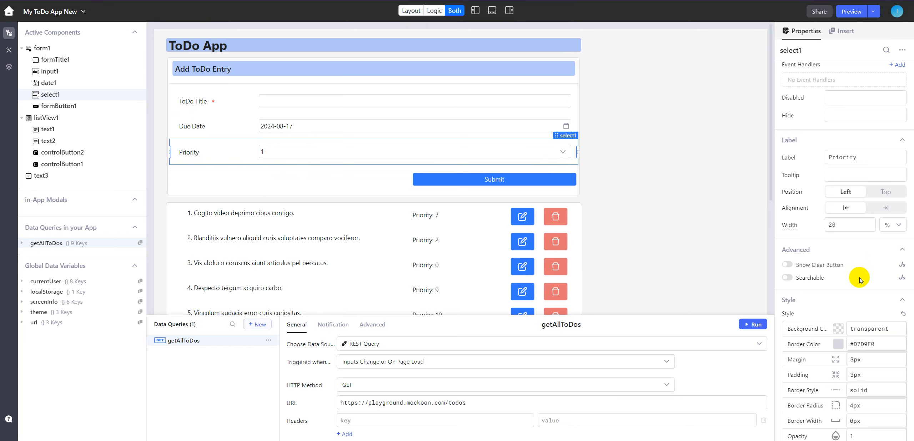
- Make the Priority select a required field in its validation settings
scroll(860, 282, up, 4)
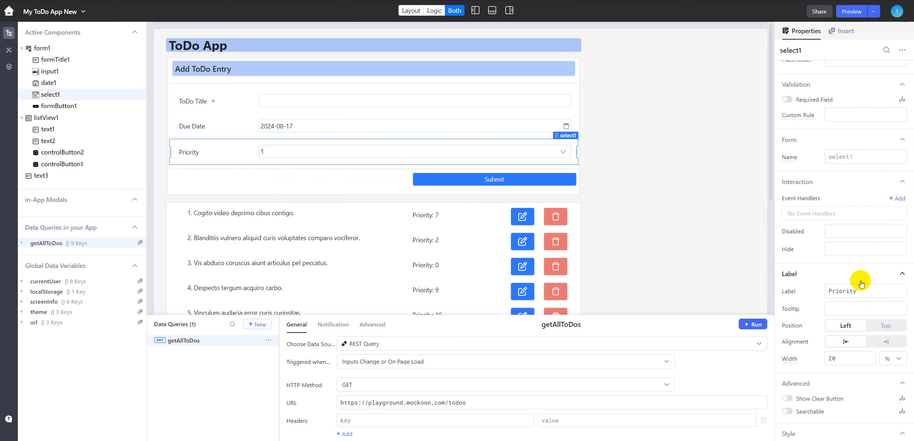
scroll(860, 281, up, 2)
mouse_move(788, 146)
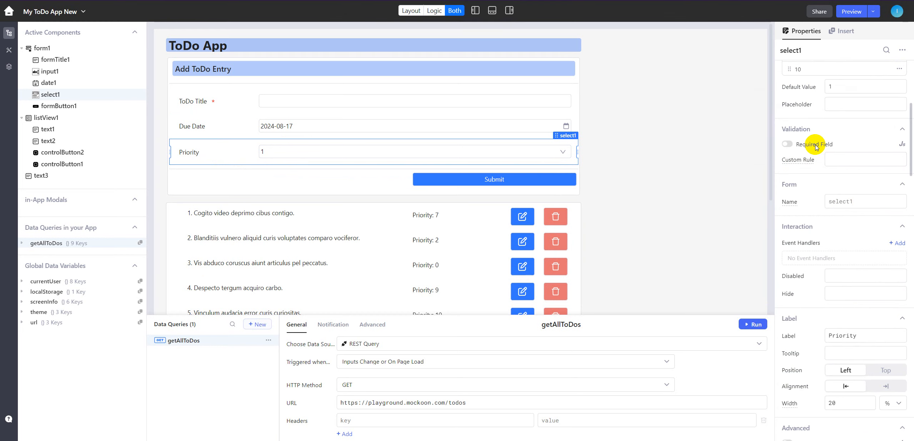
click(787, 144)
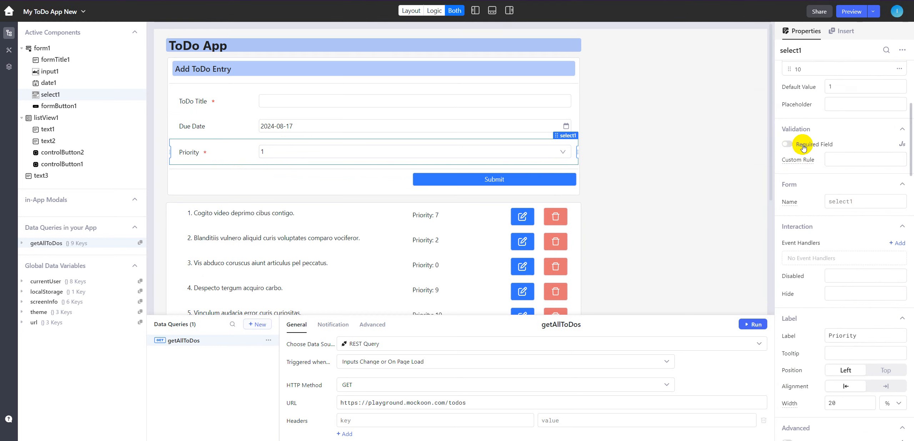
- Make the form's Due Date a required field in its validation settings
click(229, 129)
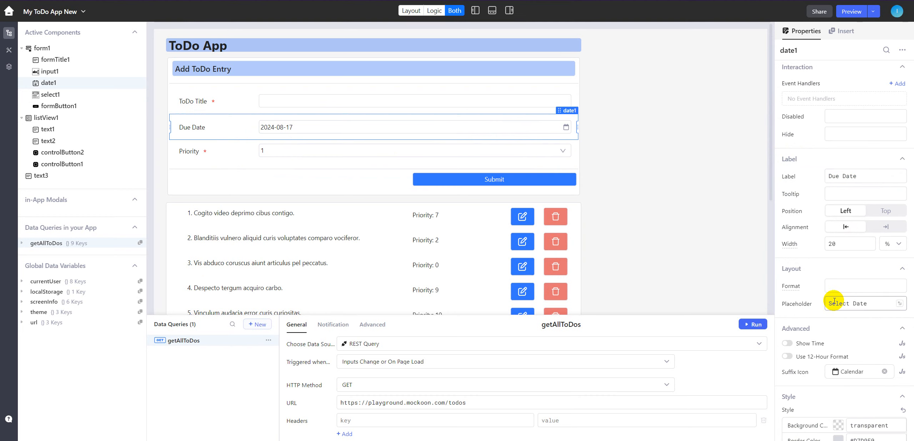
scroll(842, 264, up, 5)
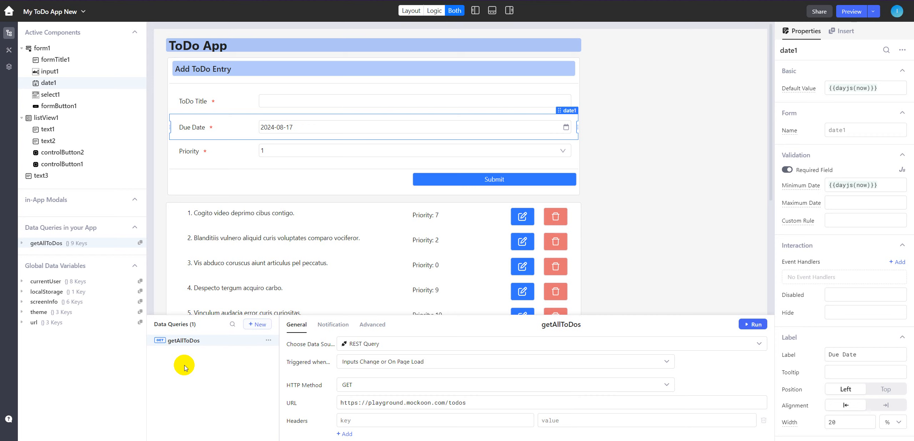
scroll(303, 239, down, 3)
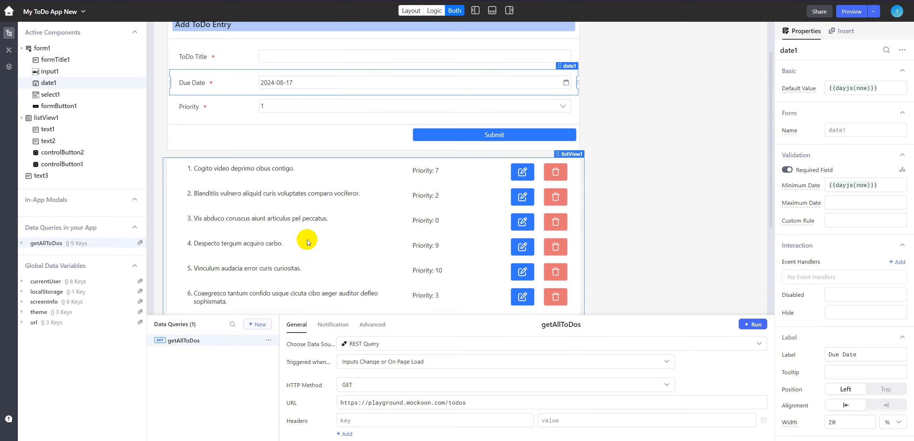
mouse_move(536, 440)
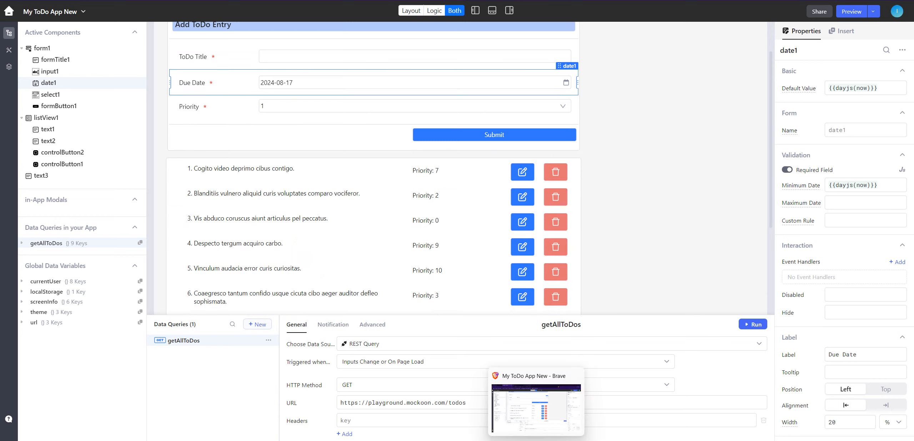